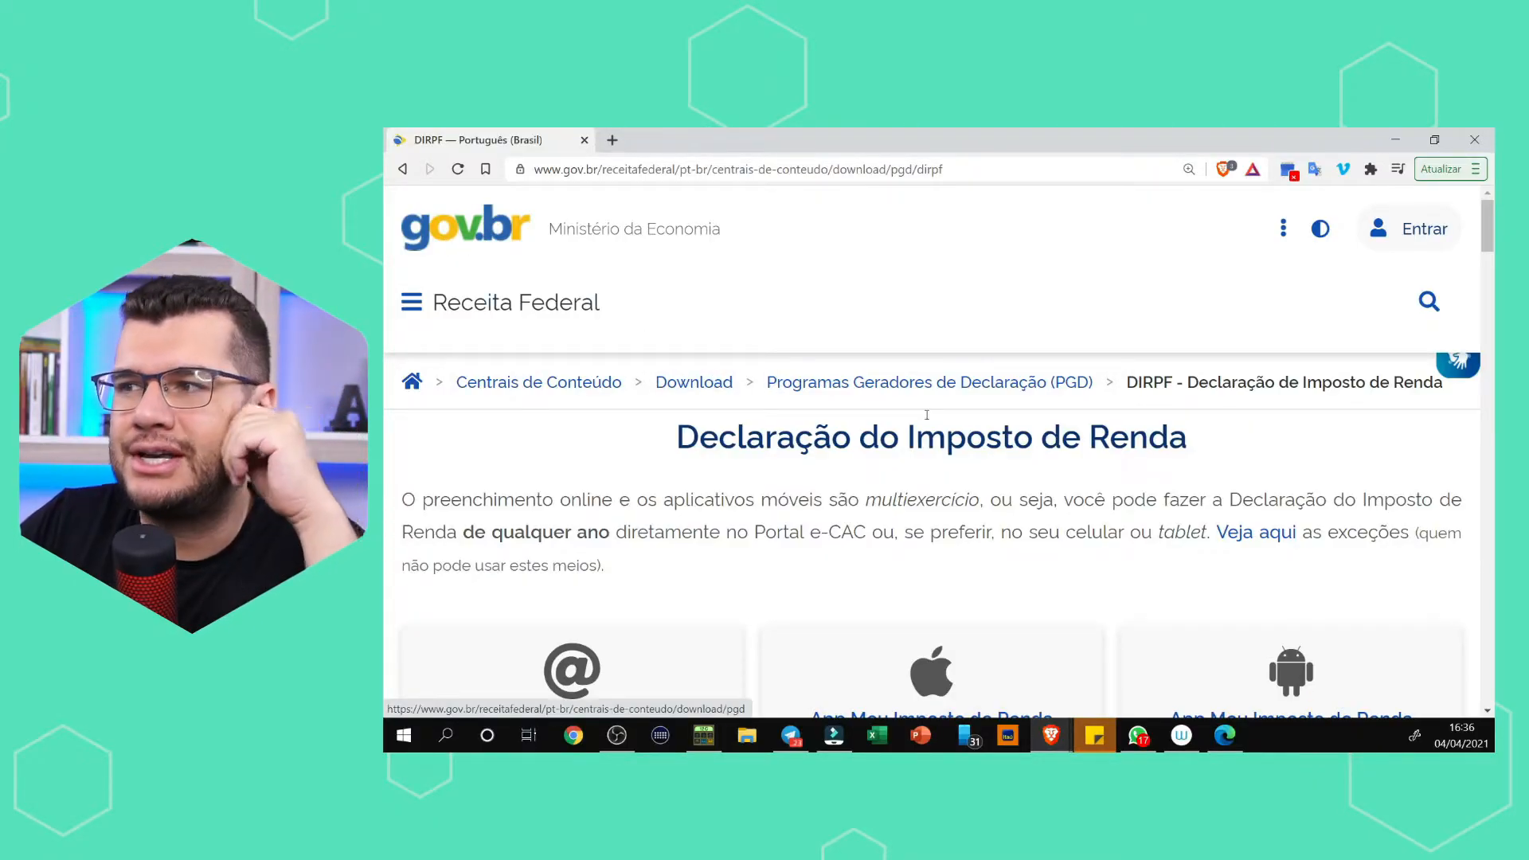
# Open the App Store page of the iPhone and iPad app Meu Imposto de Renda and look through its screenshots.
pyautogui.scroll(-4, 1021, 486)
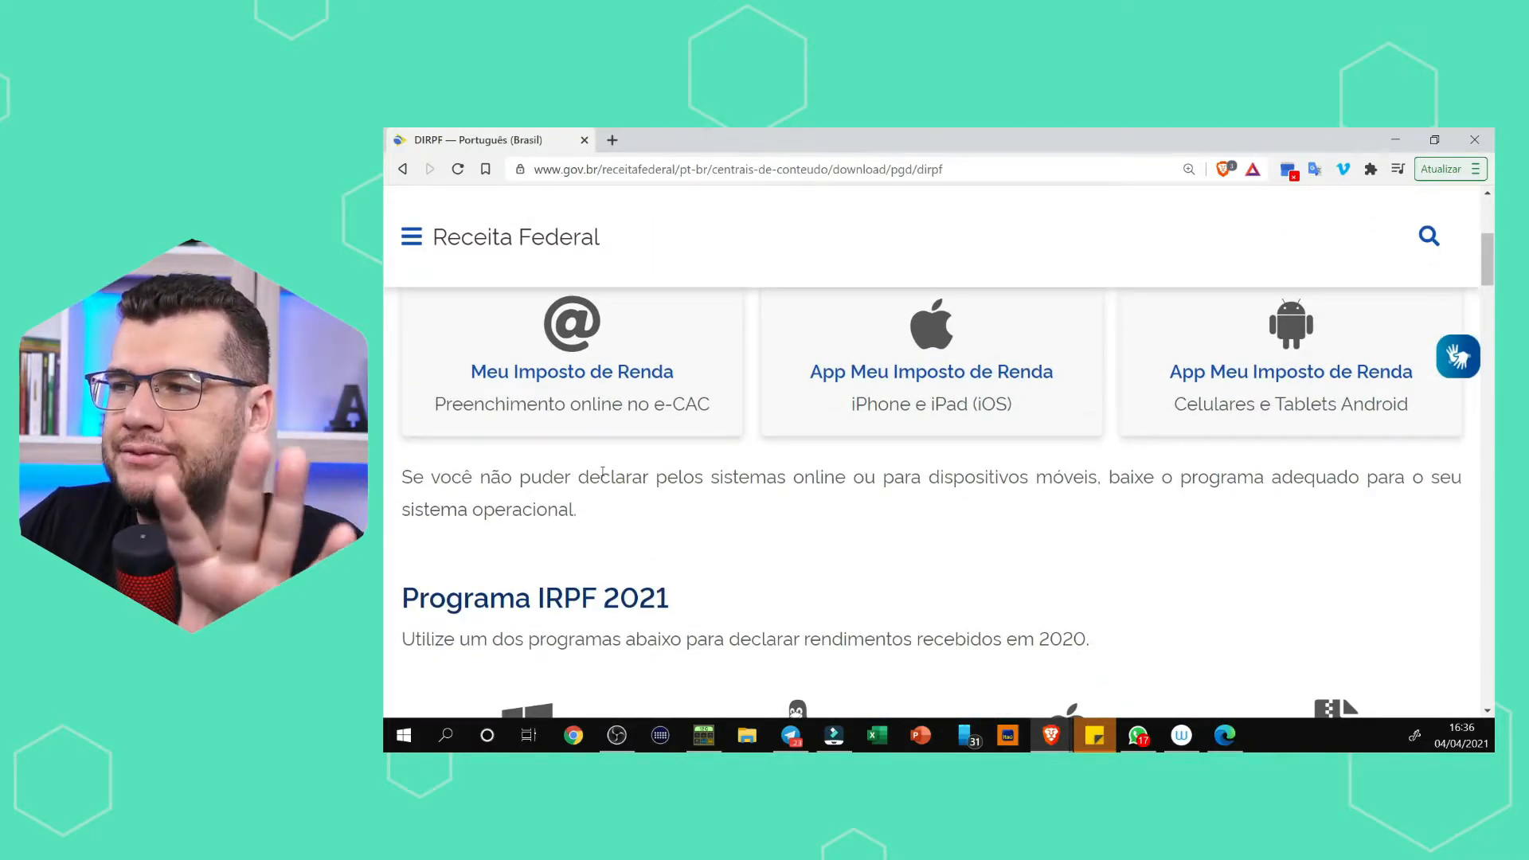
pyautogui.scroll(1, 603, 472)
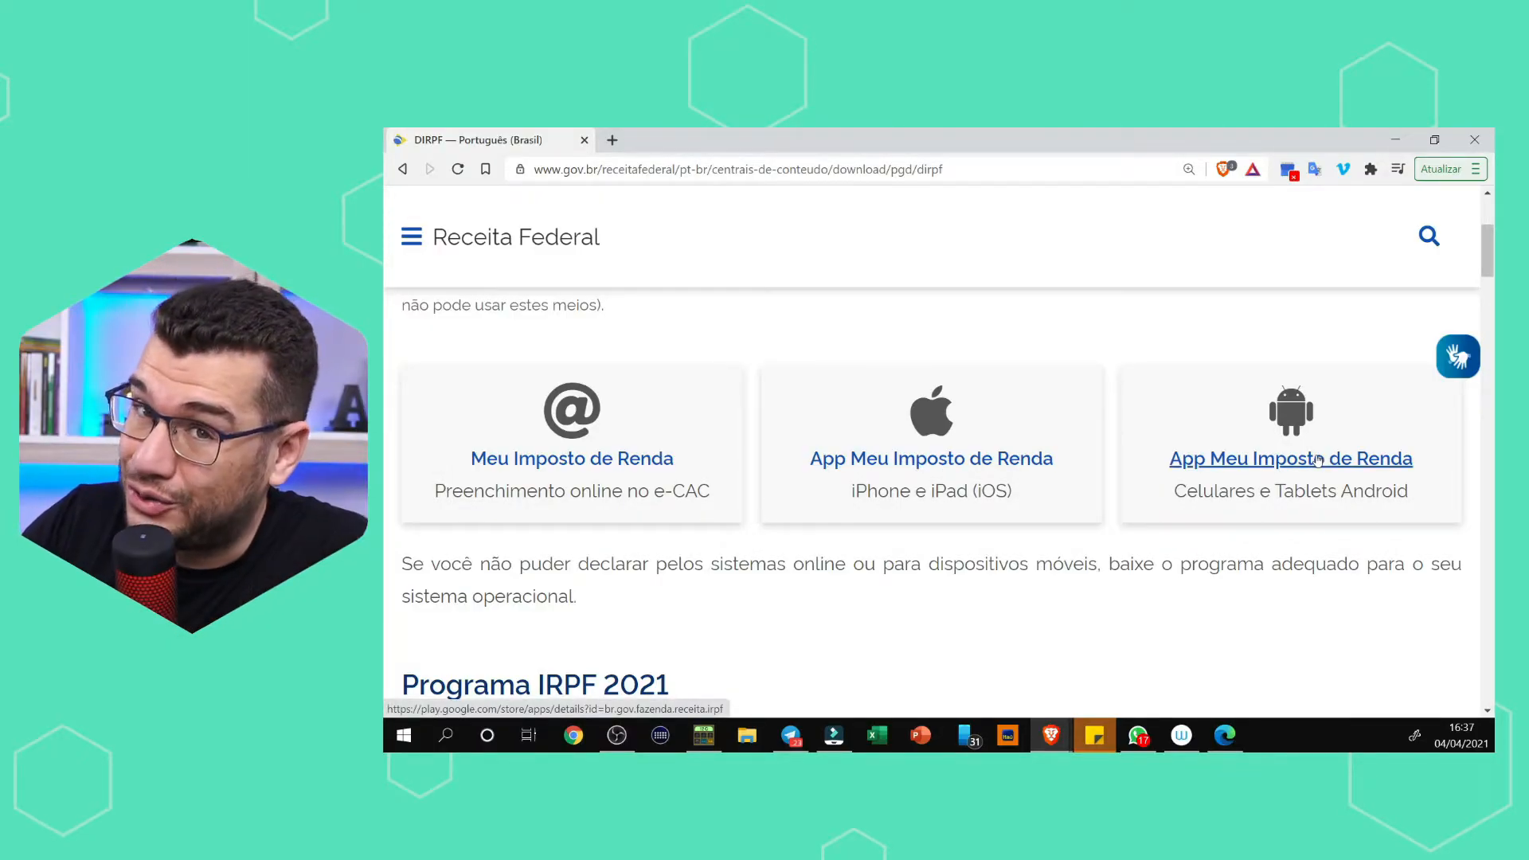
pyautogui.click(931, 460)
pyautogui.scroll(-8, 876, 470)
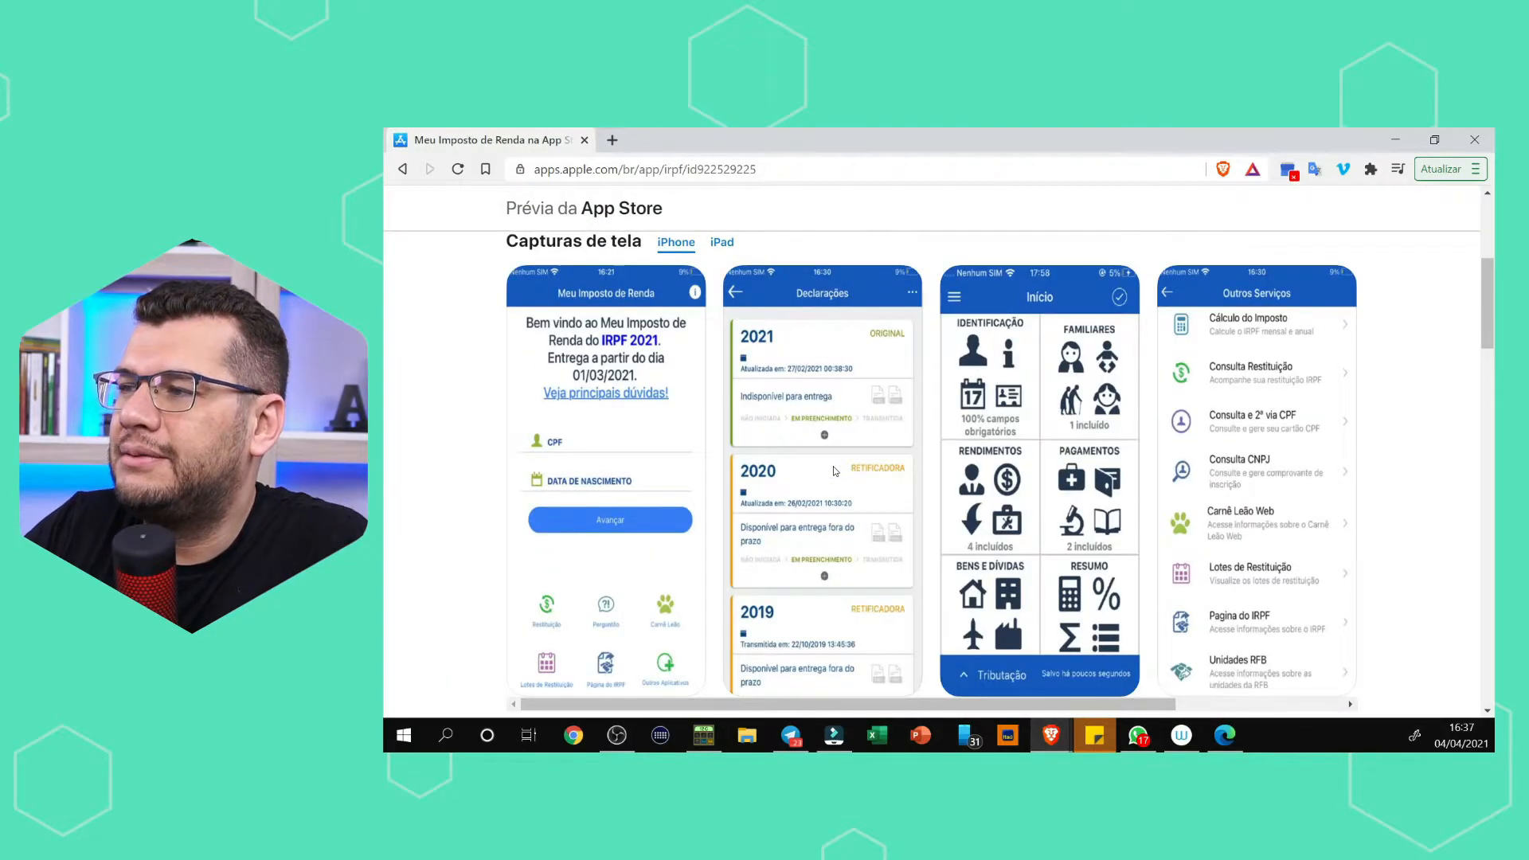
pyautogui.scroll(8, 835, 471)
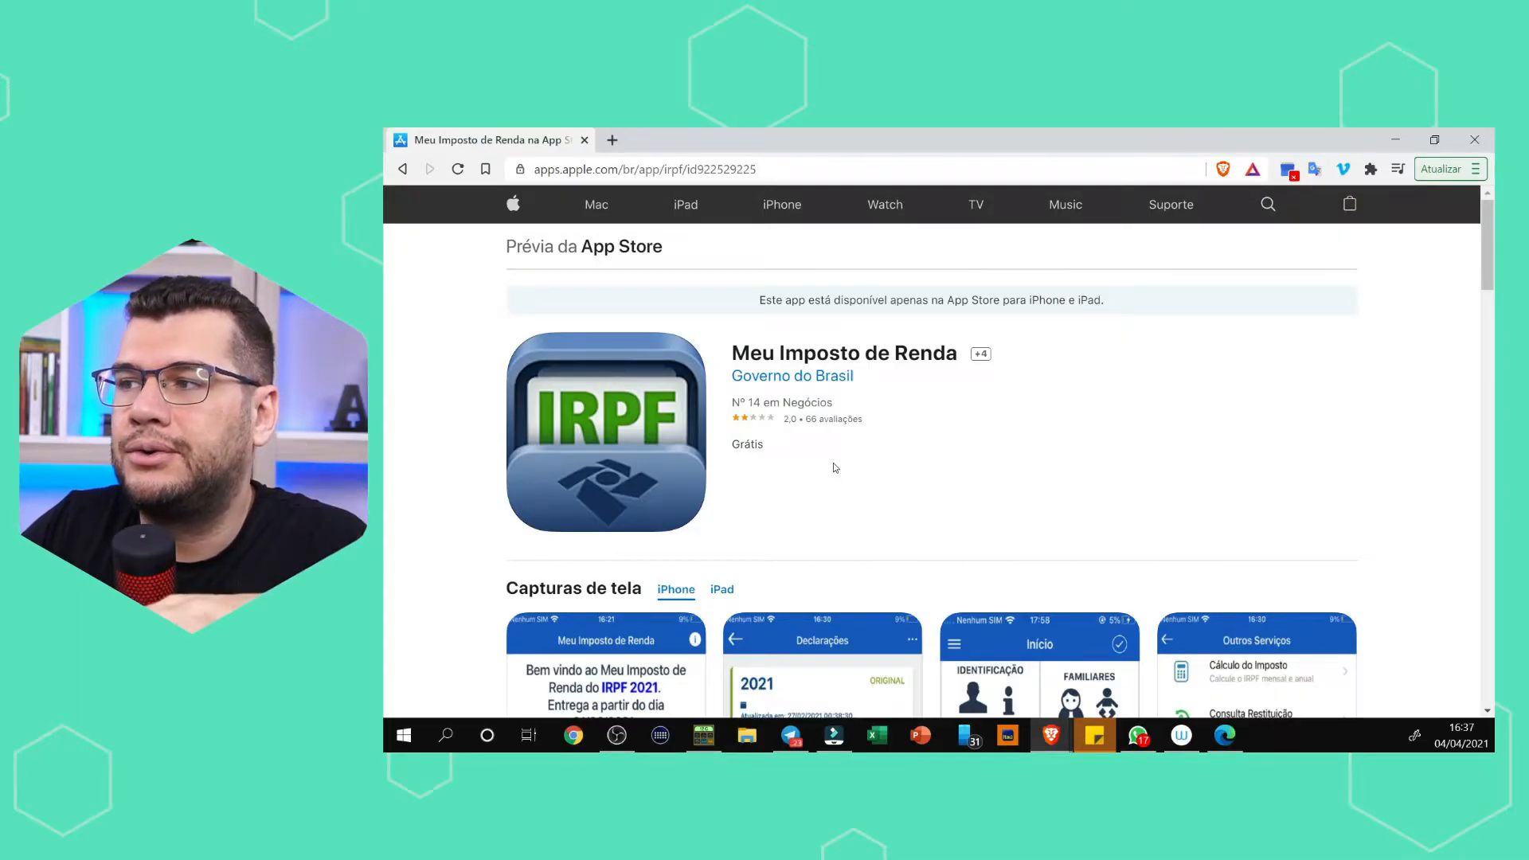
pyautogui.scroll(-5, 833, 462)
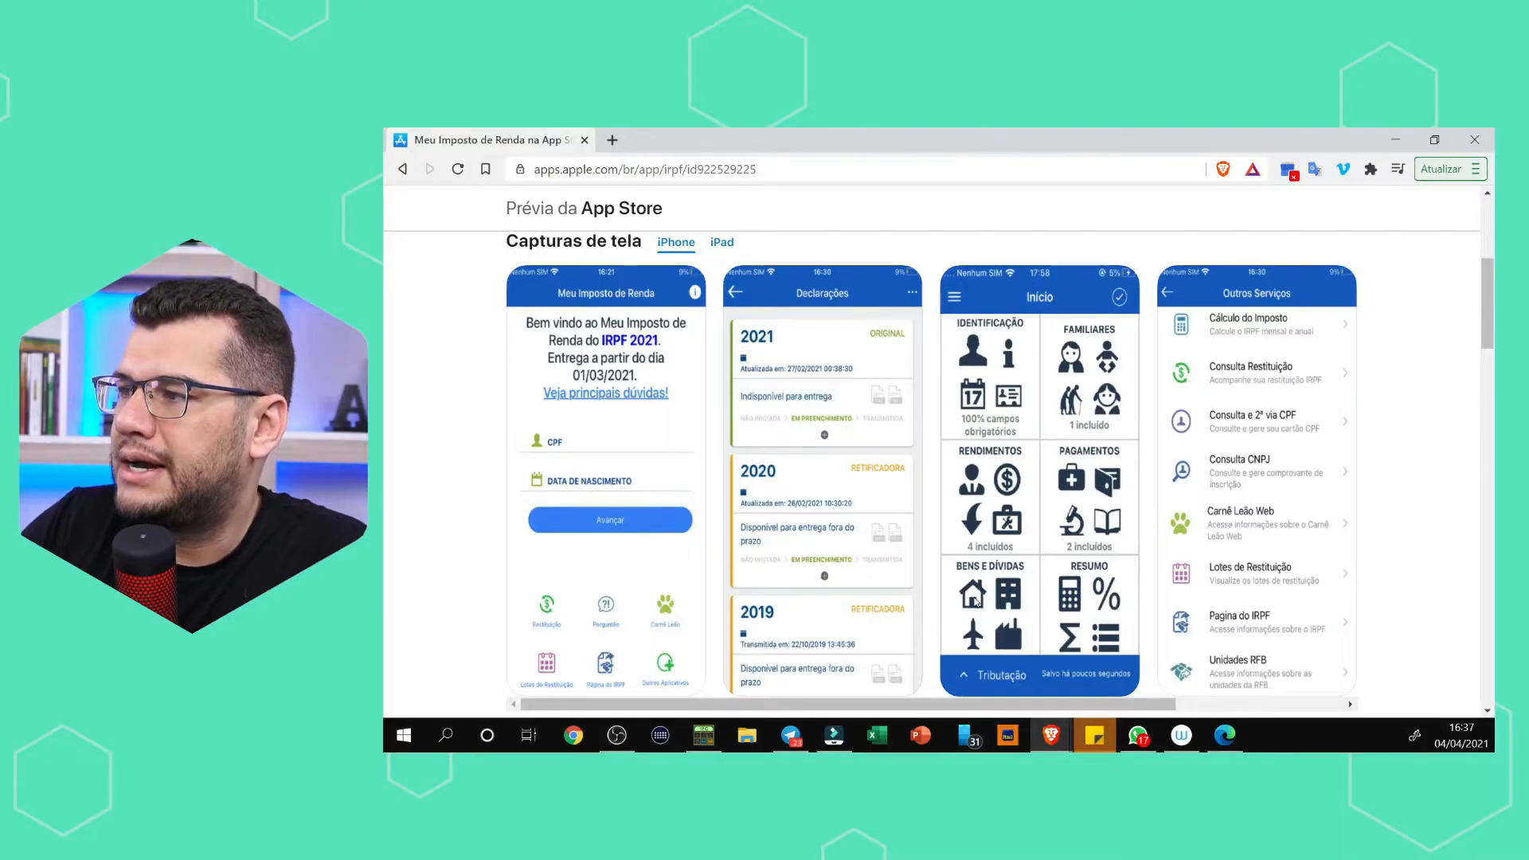
# Return to the DIRPF page and look through the Google Play page of the Android app Meu Imposto de Renda.
pyautogui.click(402, 170)
pyautogui.click(1290, 461)
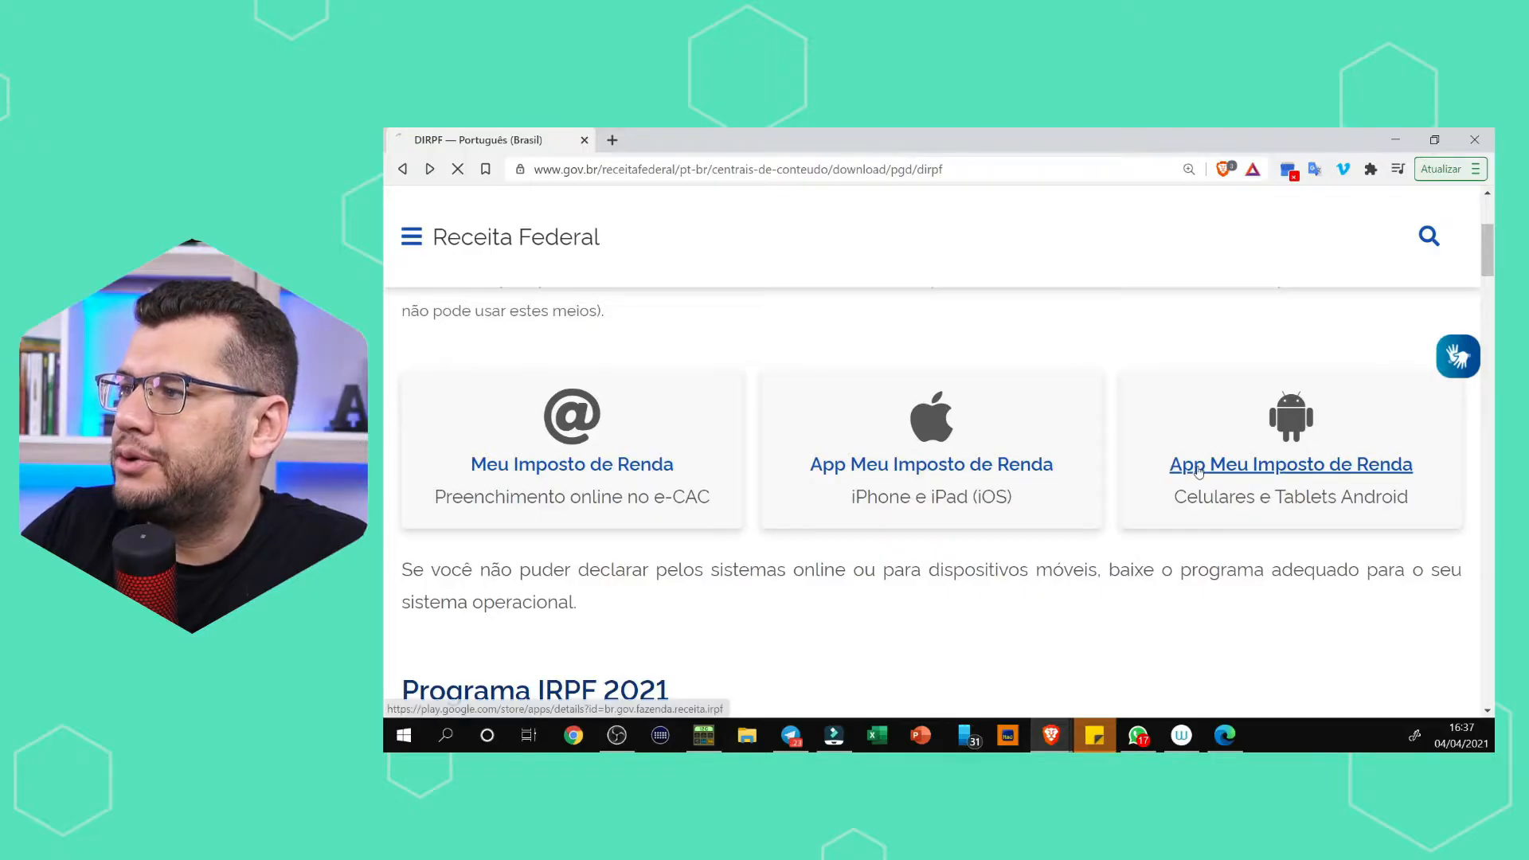
pyautogui.scroll(-5, 1124, 420)
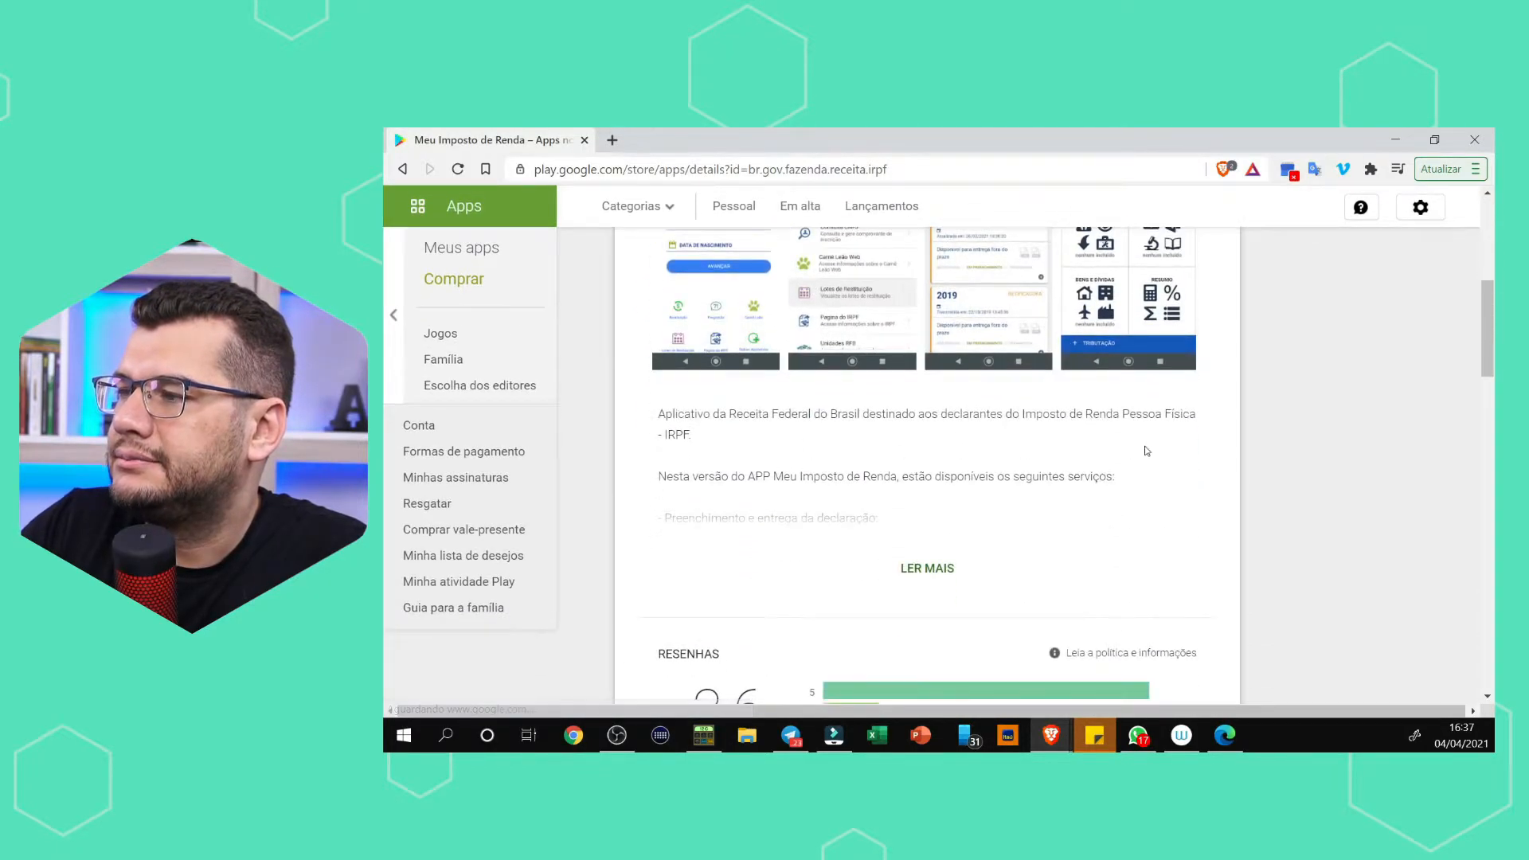
pyautogui.scroll(4, 1124, 420)
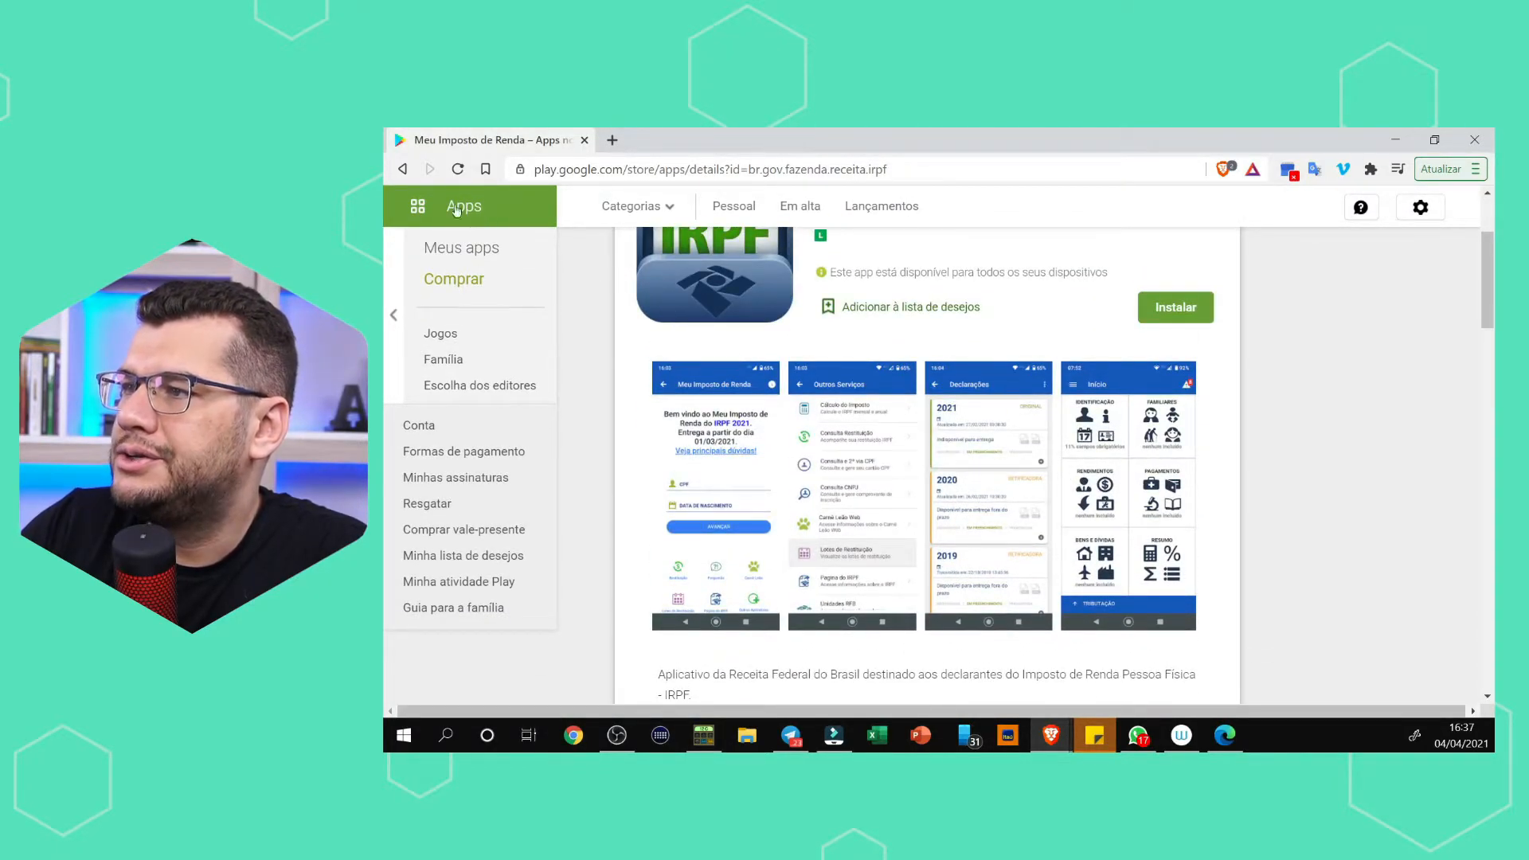
# Go back to the DIRPF page and save the Windows installer of IRPF 2021 to the Área de Trabalho folder.
pyautogui.click(403, 169)
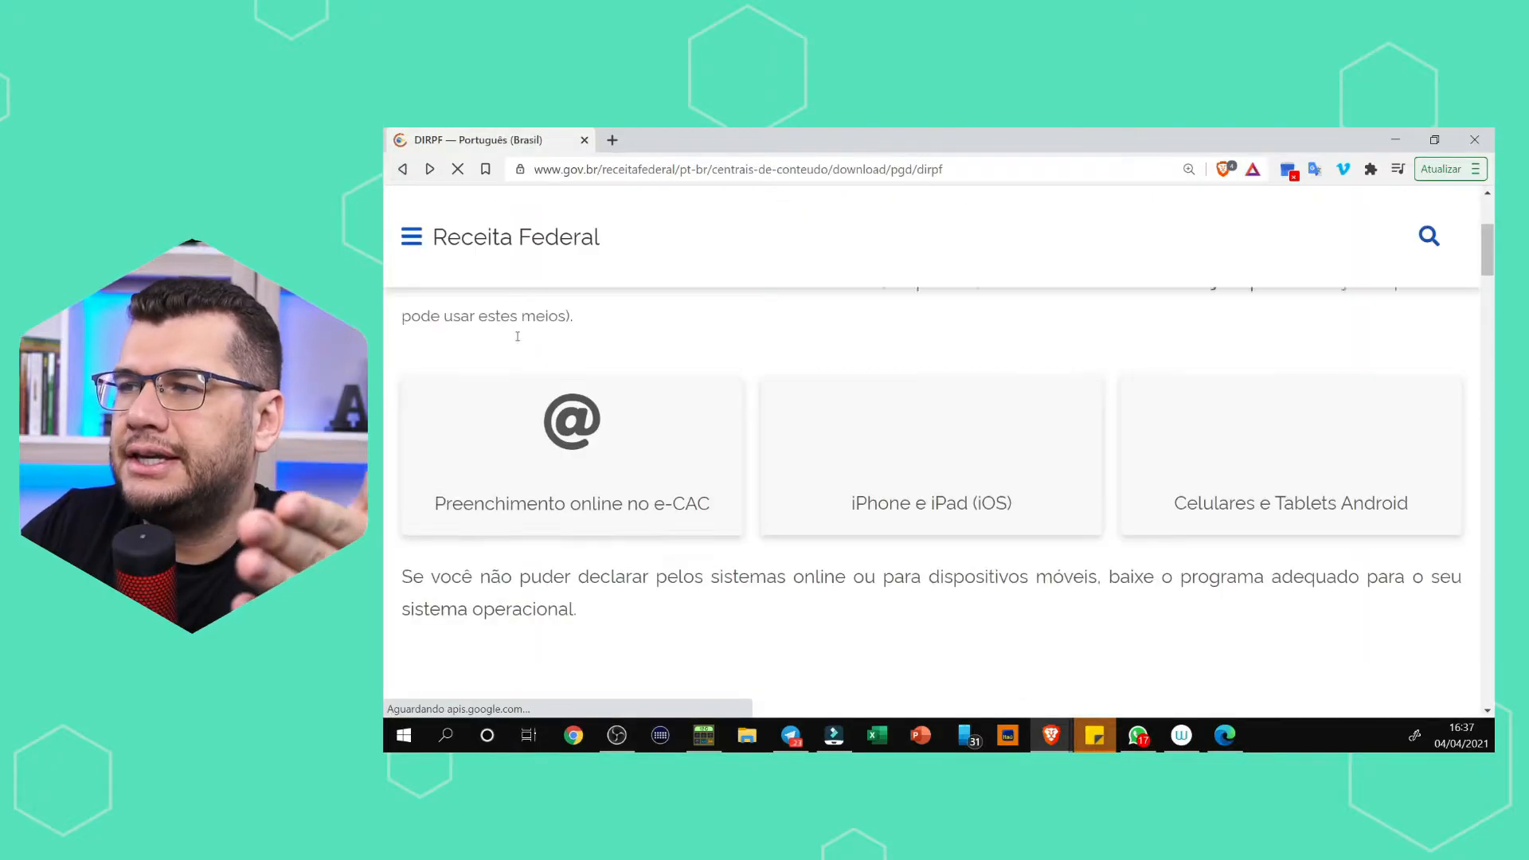
pyautogui.scroll(-3, 570, 430)
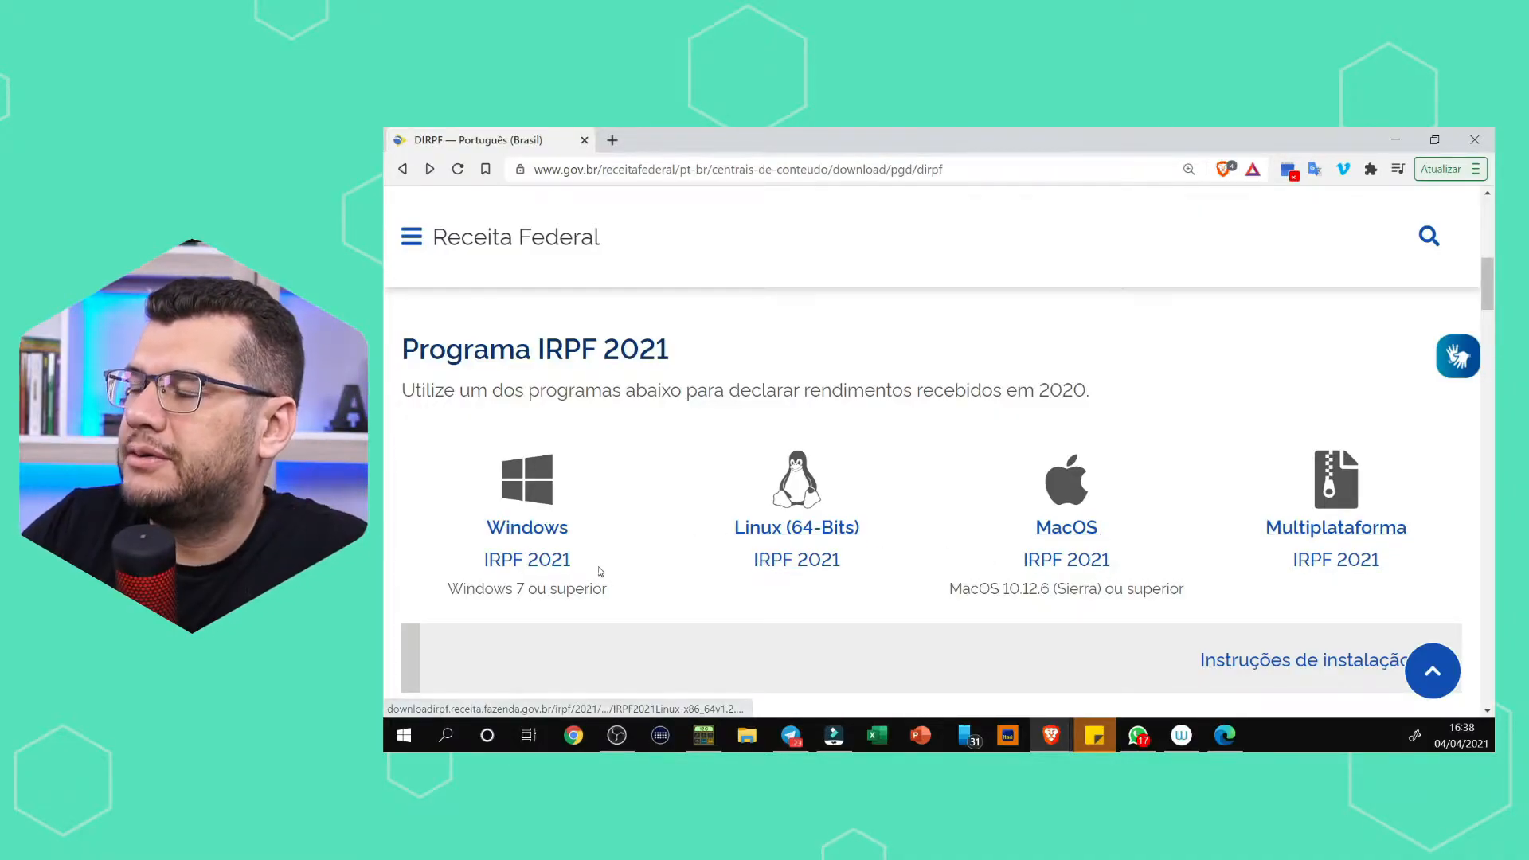
pyautogui.click(525, 539)
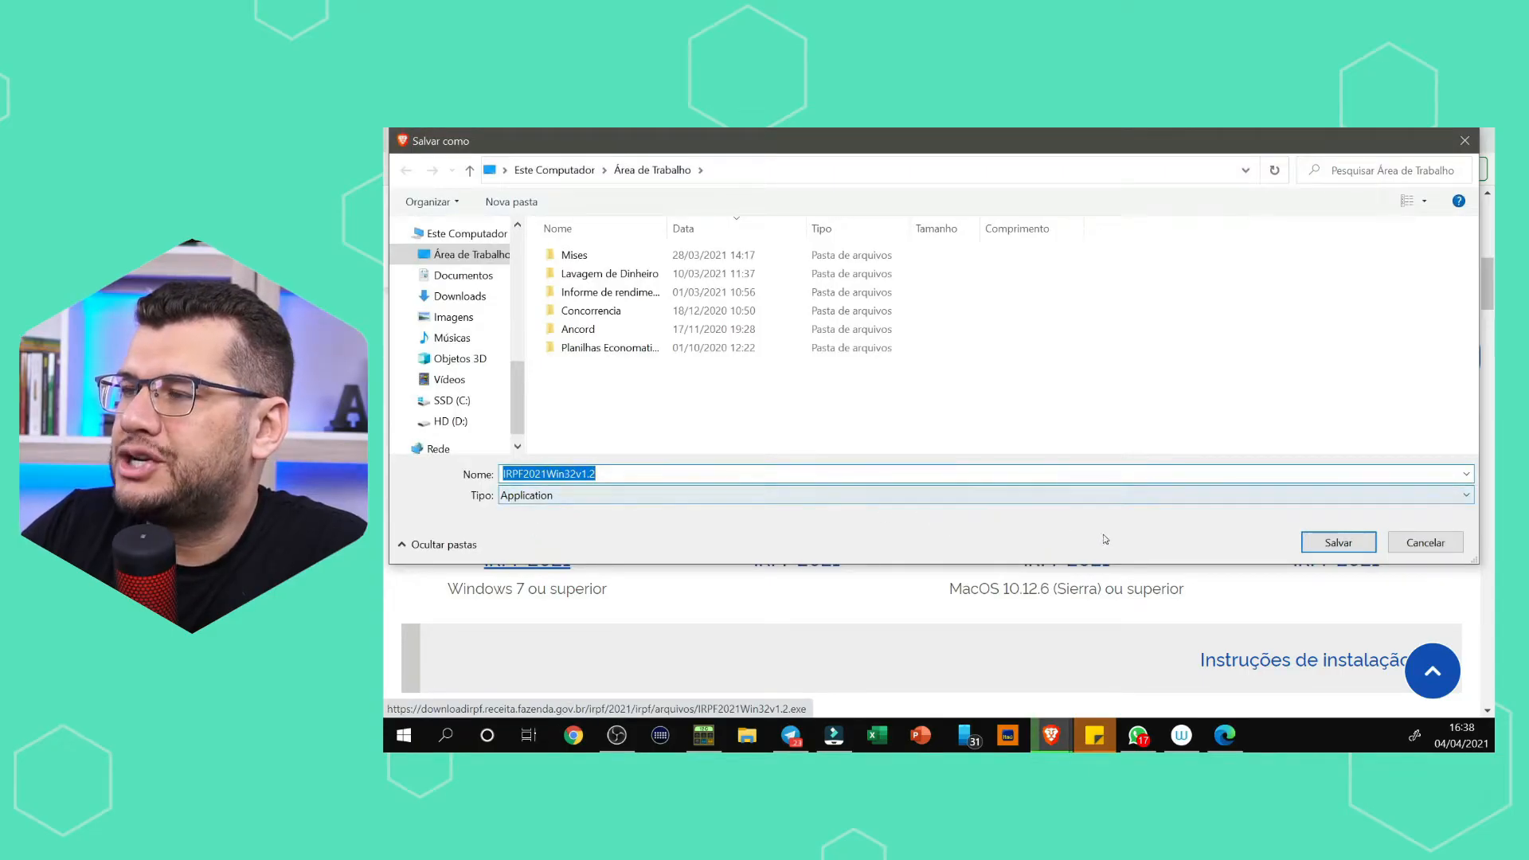
pyautogui.click(1337, 542)
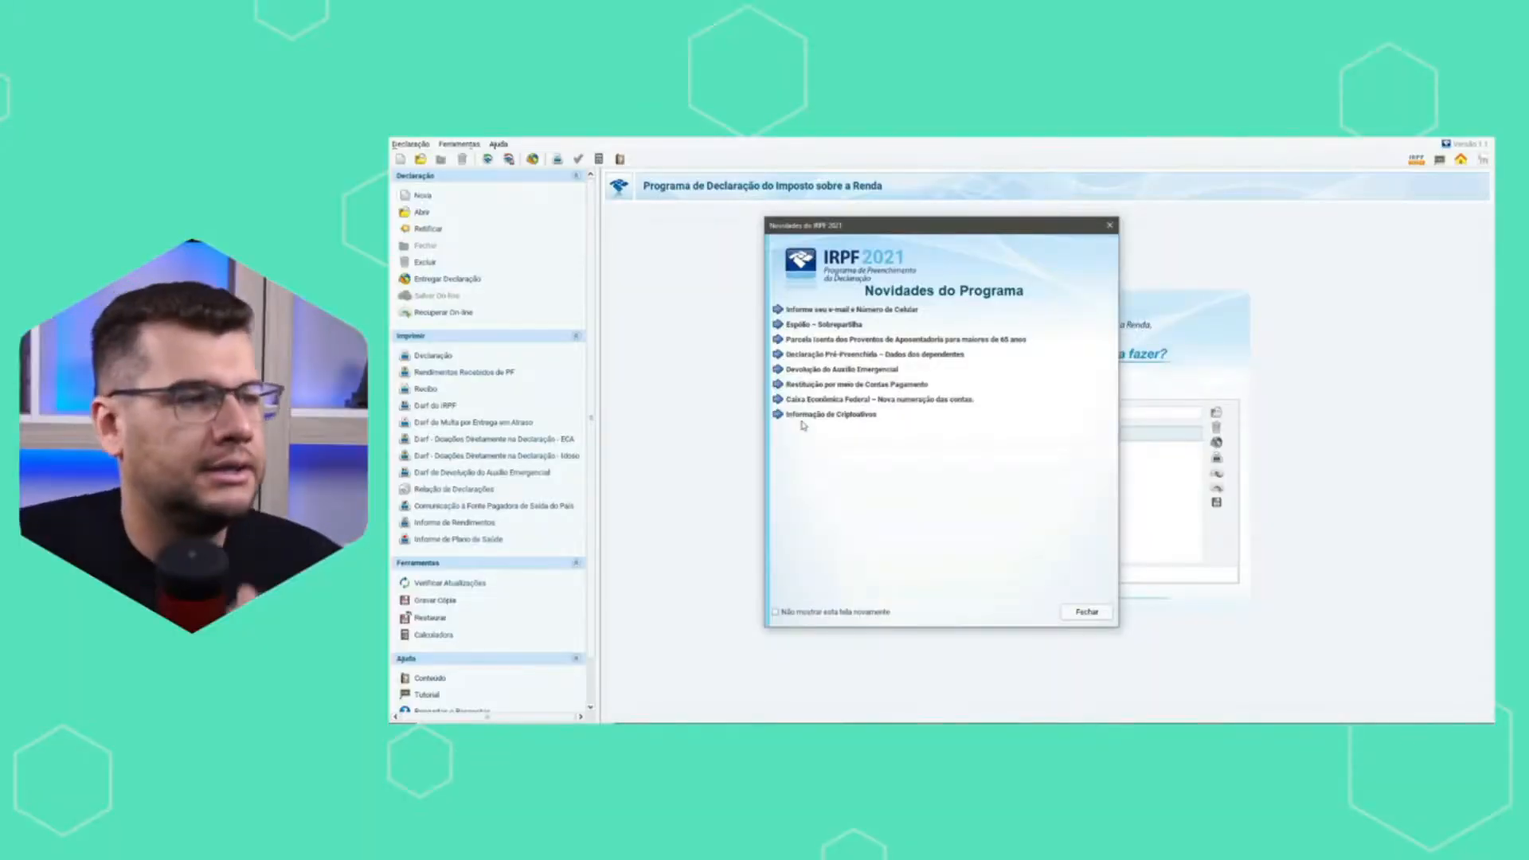
# Dismiss the program's Novidades window and review the Identificação do Contribuinte, Dependentes and Alimentandos forms.
pyautogui.click(1086, 612)
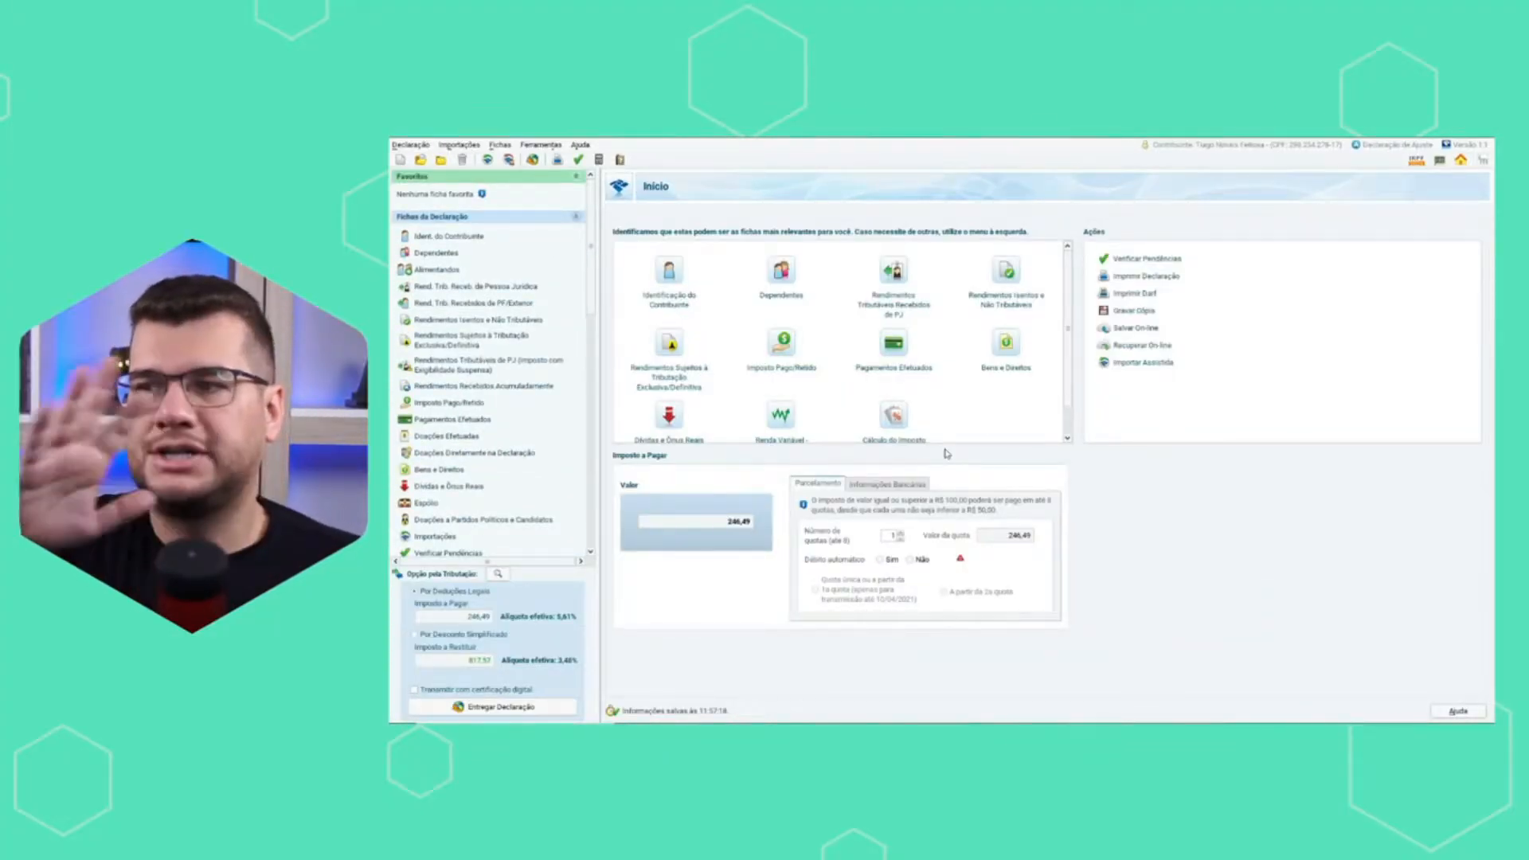
pyautogui.click(448, 237)
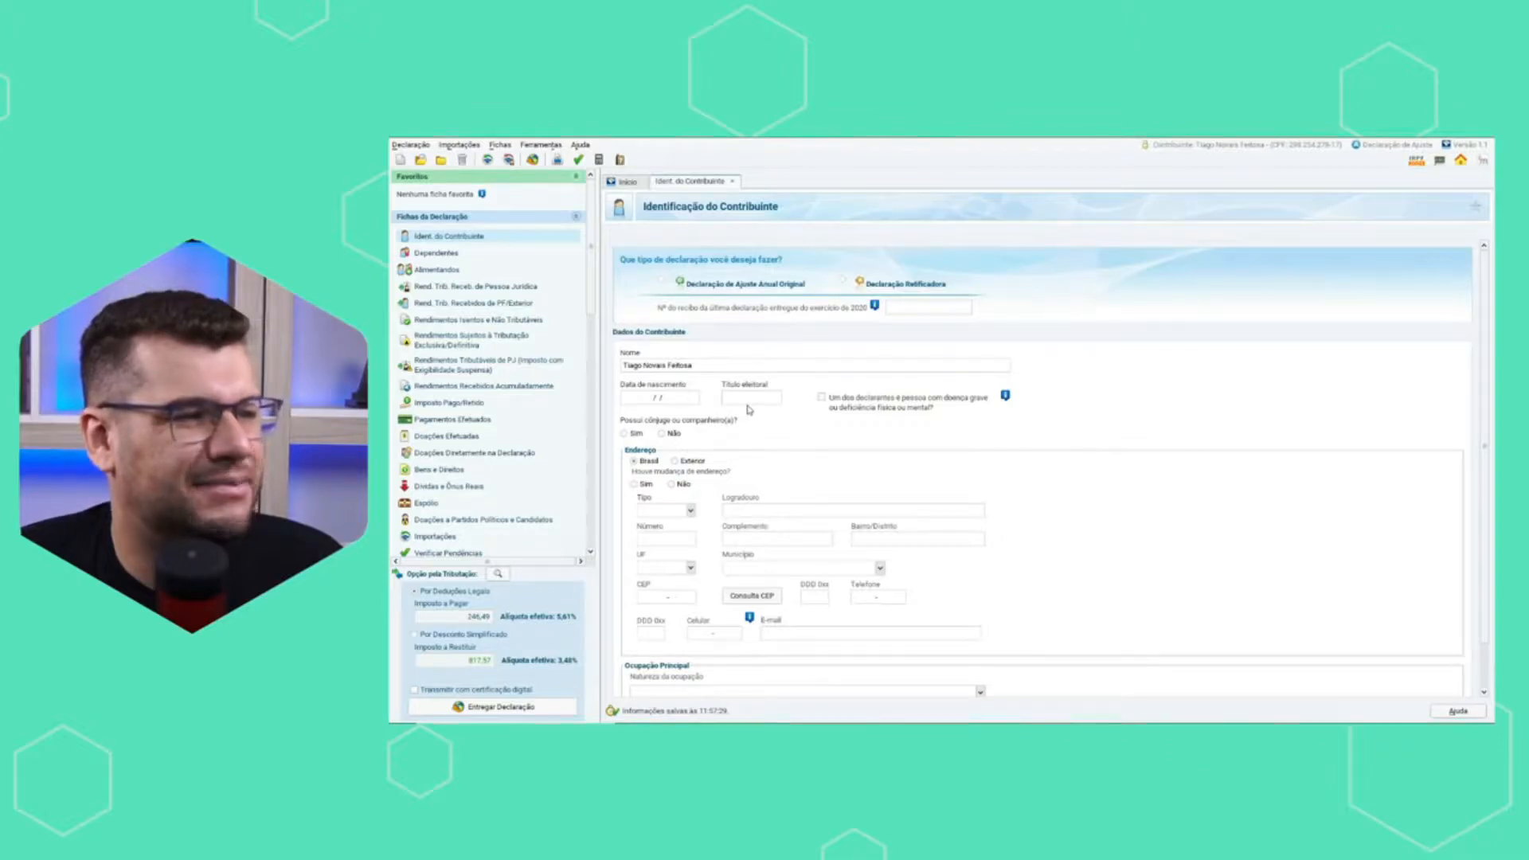
pyautogui.scroll(-1, 721, 506)
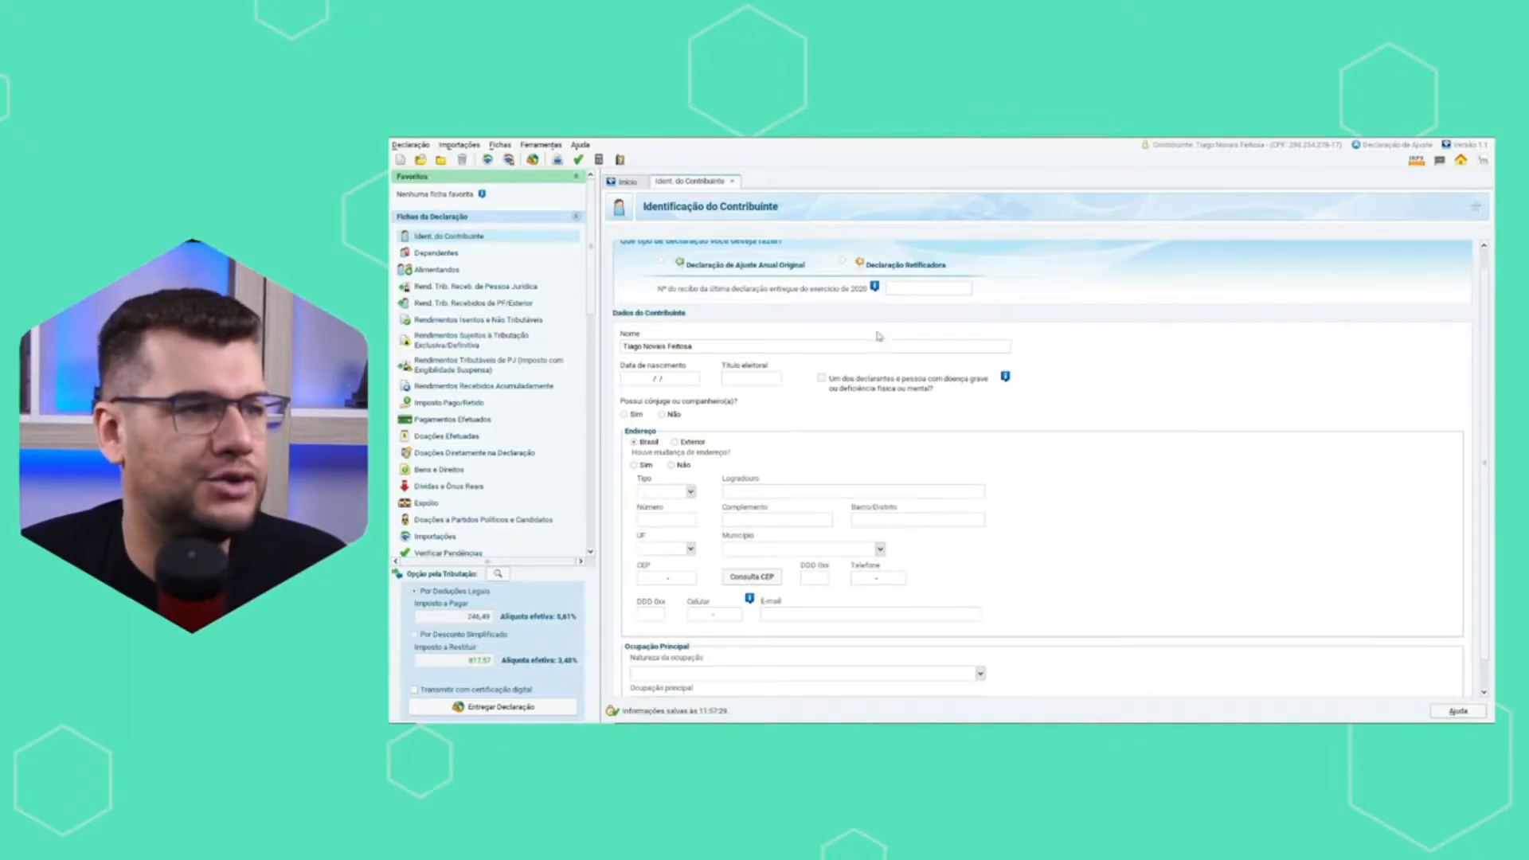
pyautogui.scroll(1, 840, 324)
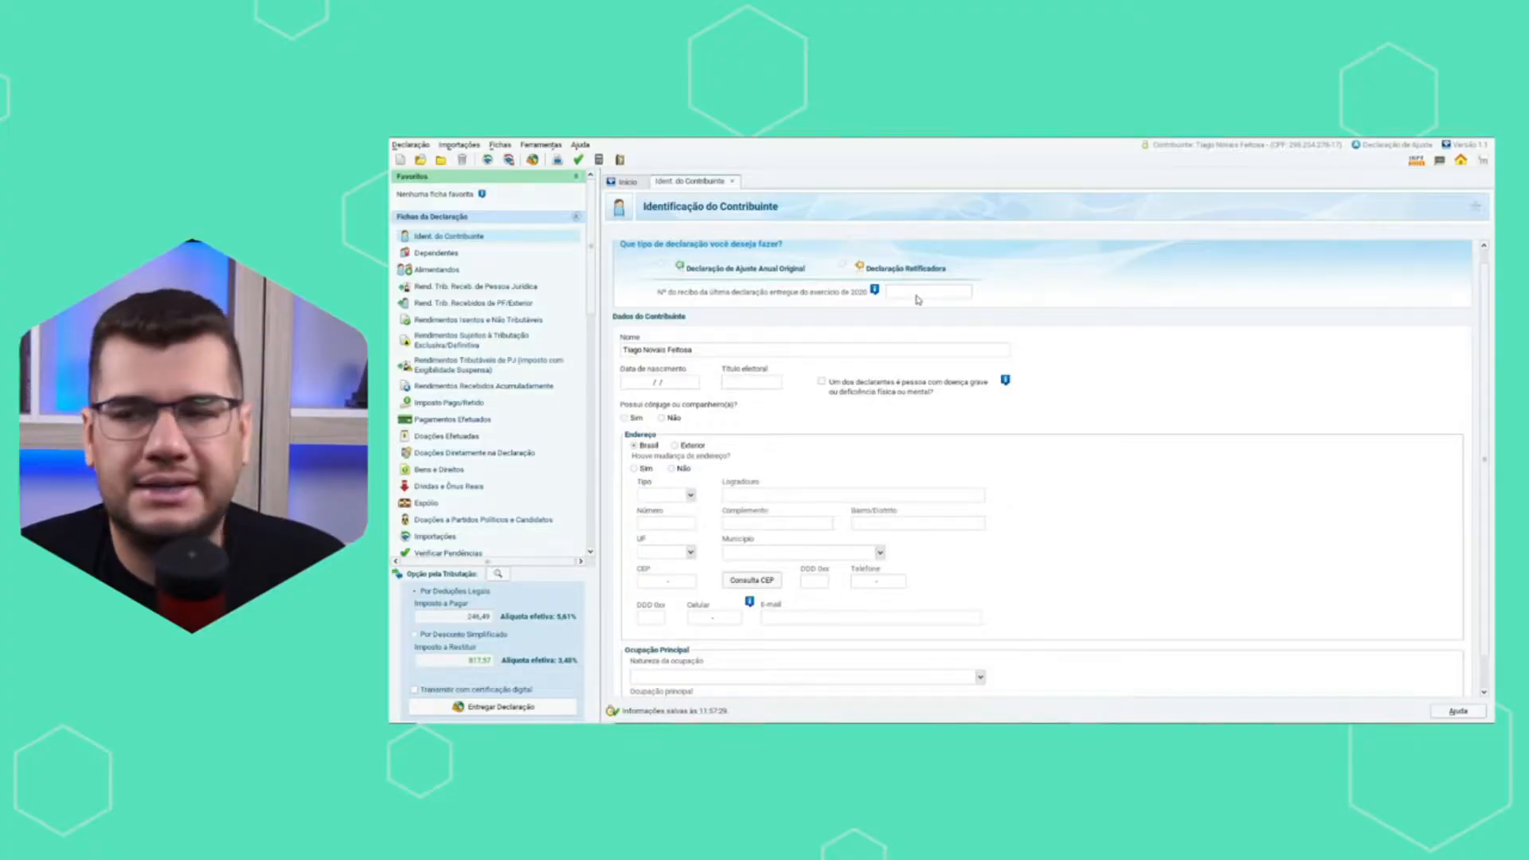
pyautogui.click(441, 253)
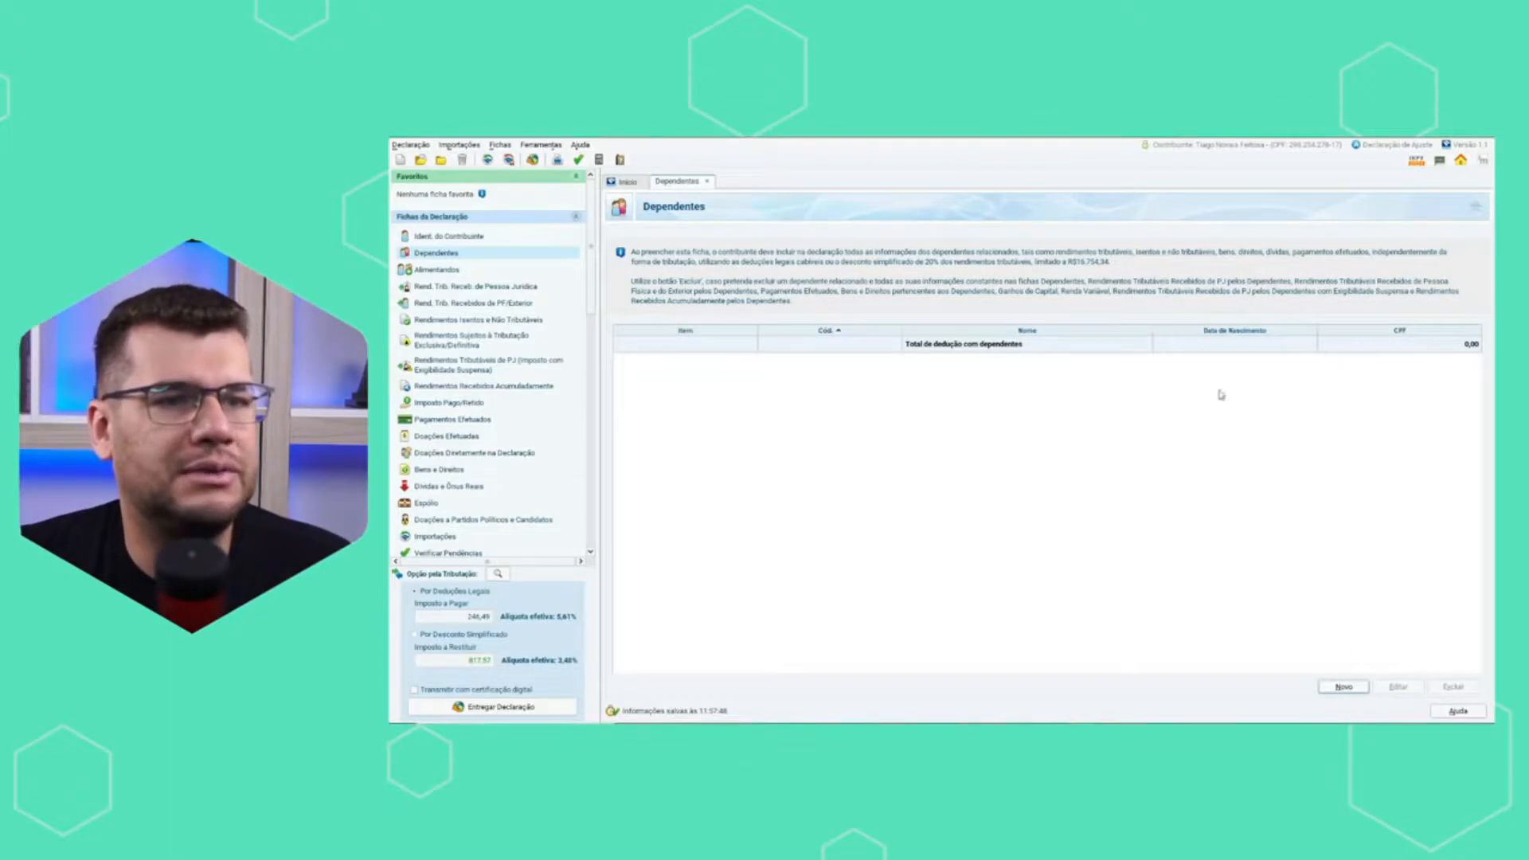
pyautogui.click(437, 271)
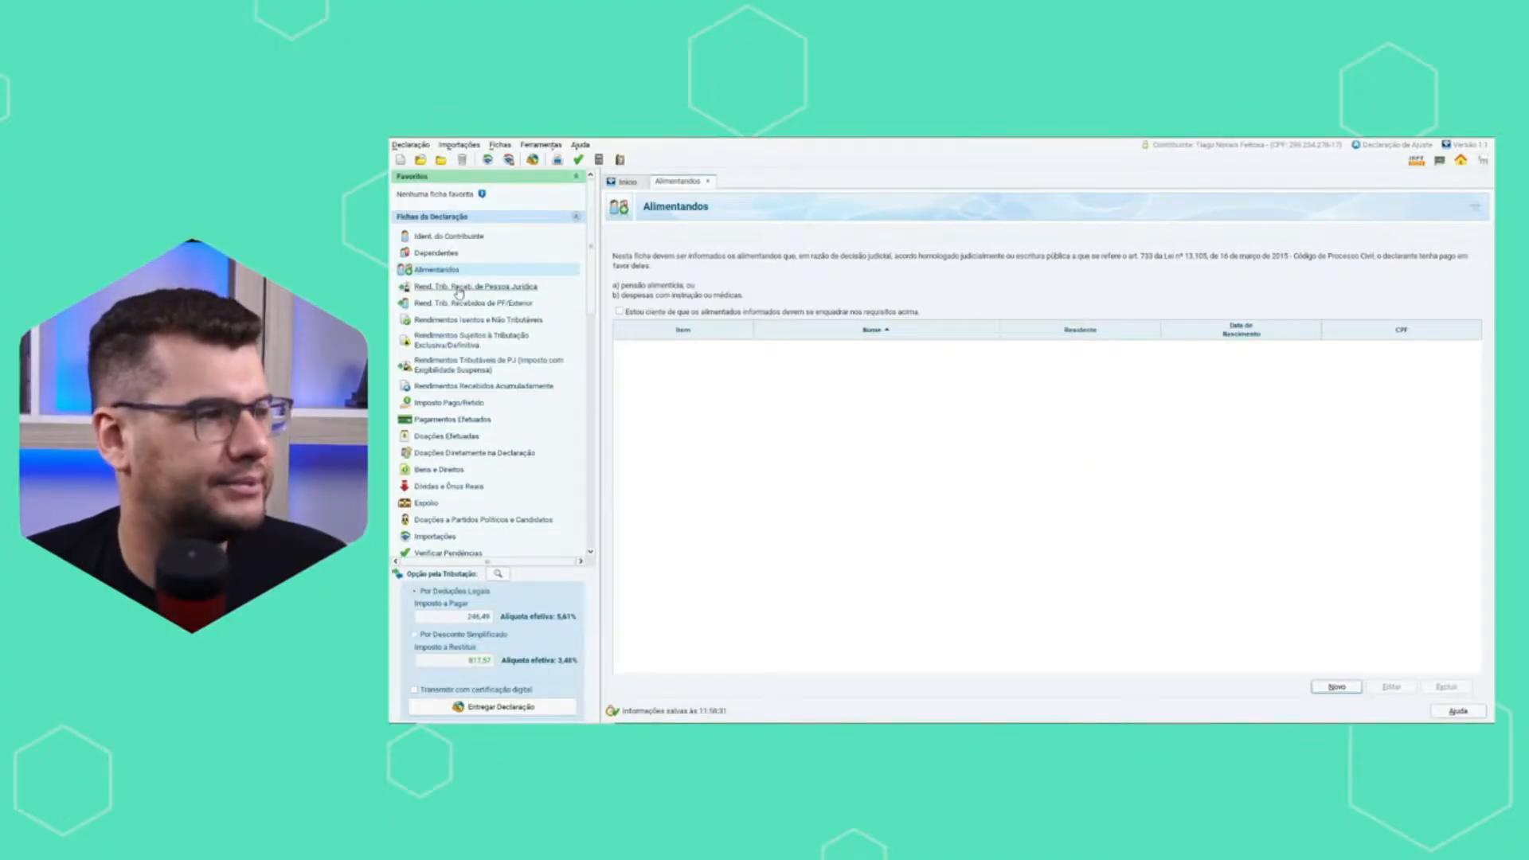
# Edit the T2 Educação Empresarial entry in Rend. Trib. Receb. de Pessoa Jurídica, setting the income received to 120.000,00.
pyautogui.click(458, 289)
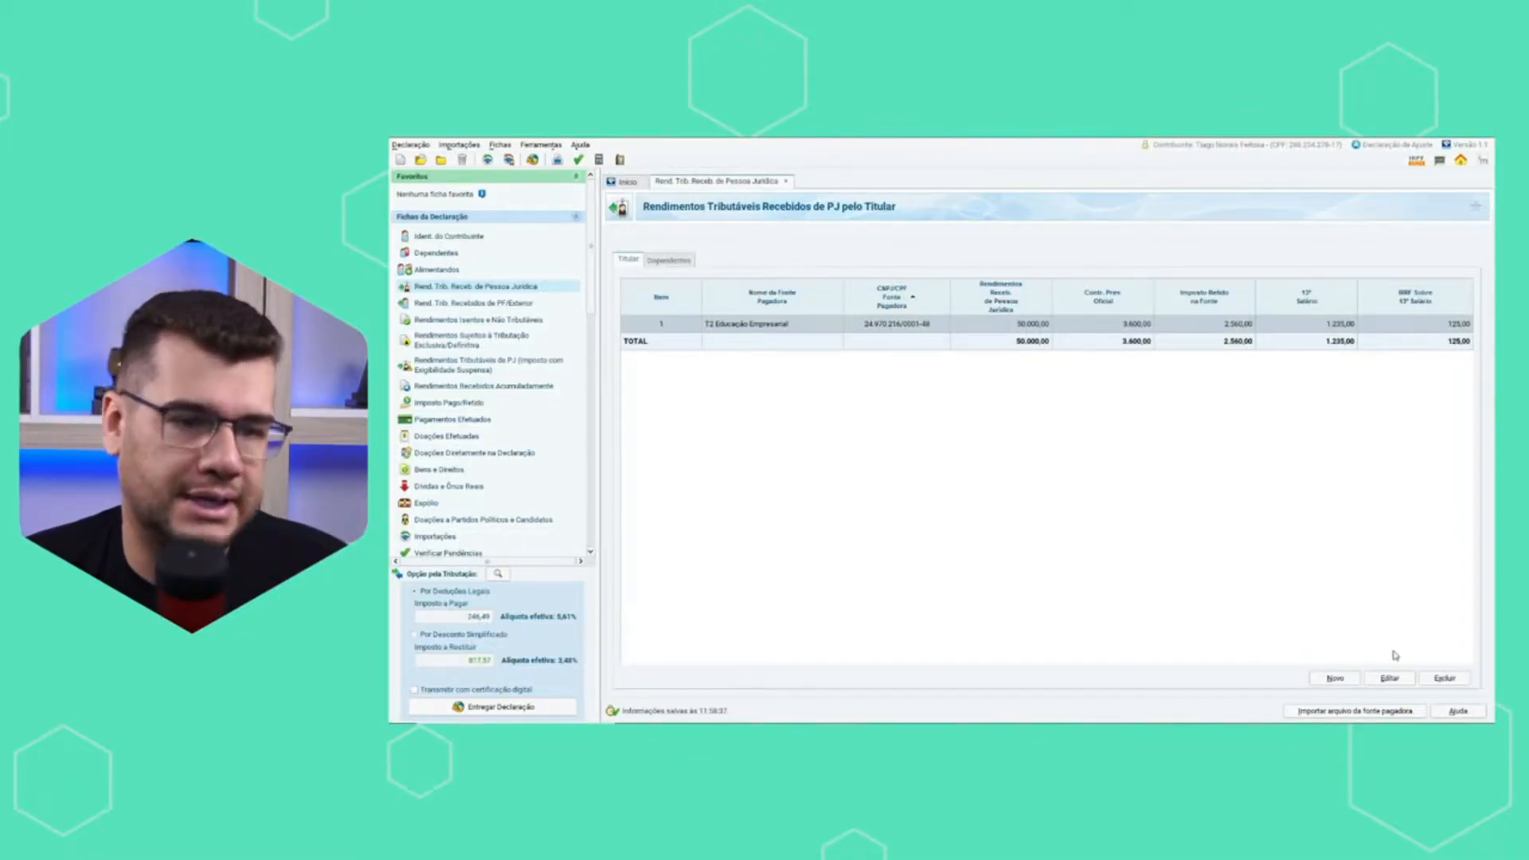
pyautogui.click(1389, 678)
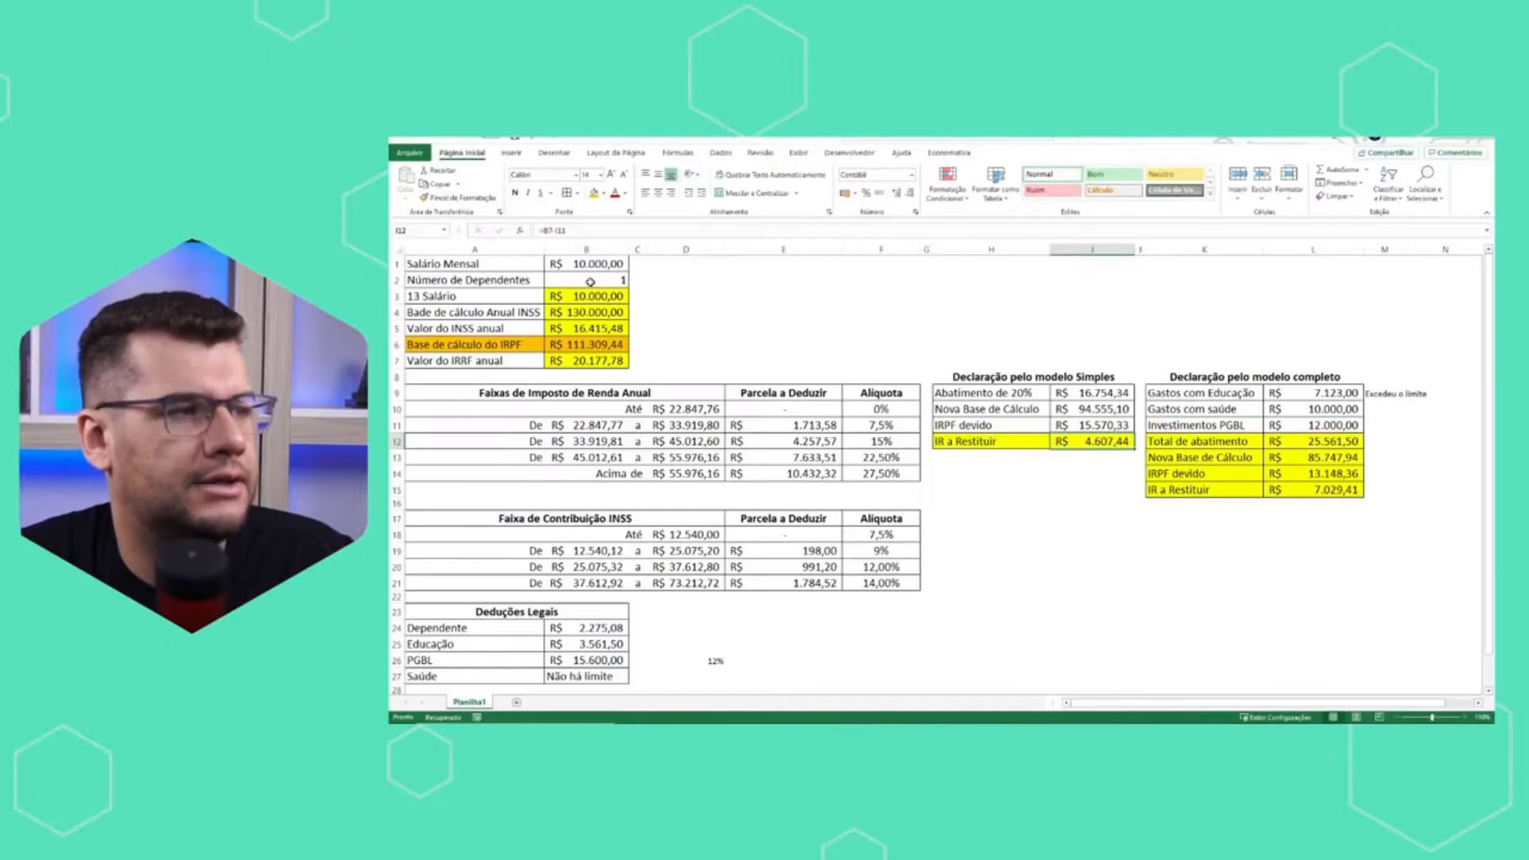
pyautogui.click(591, 267)
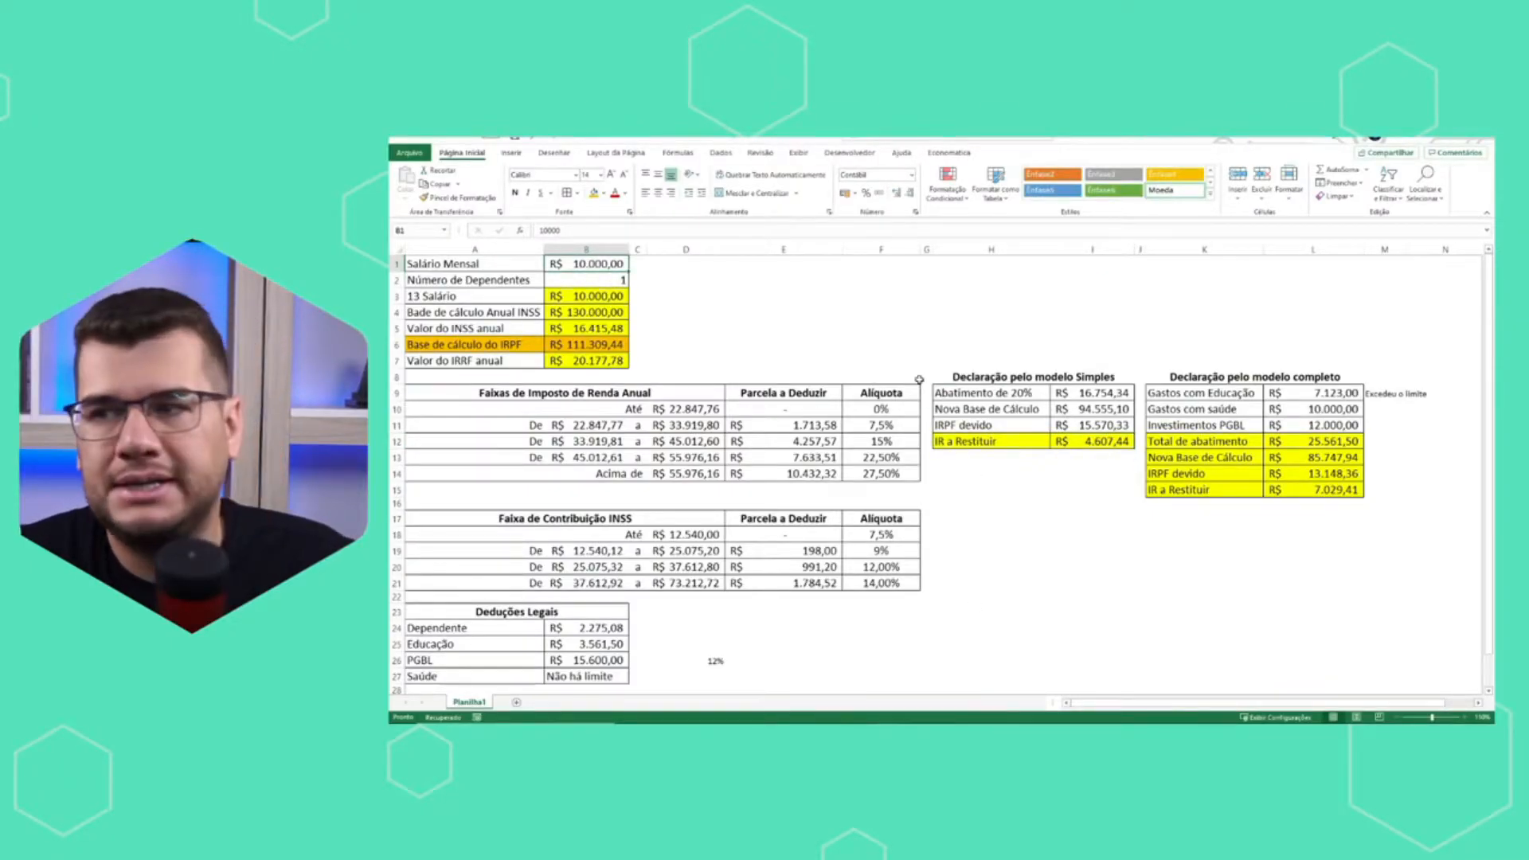
pyautogui.hotkey('alt', 'Tab')
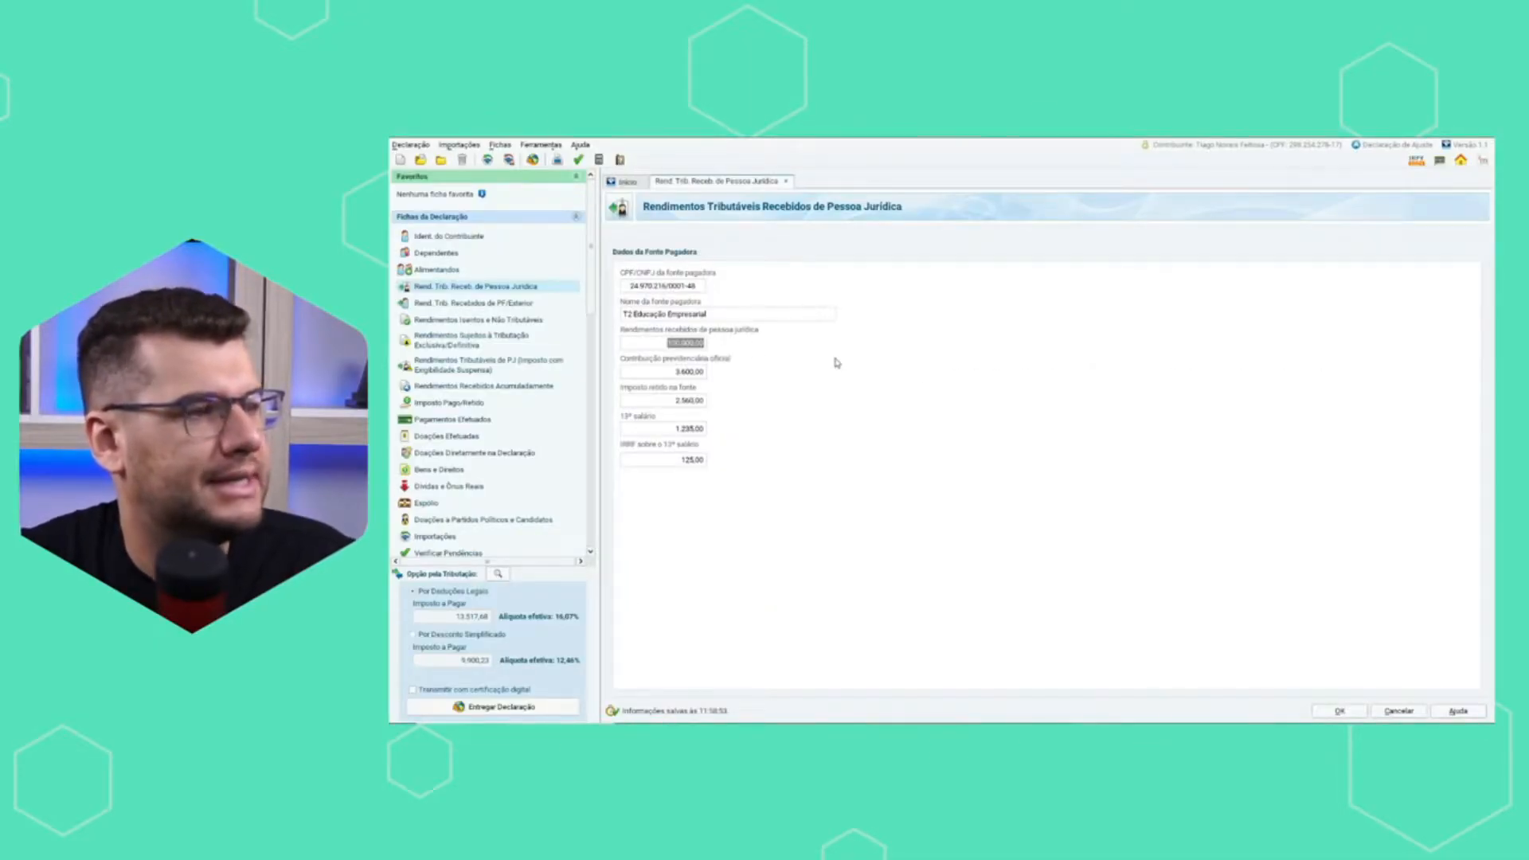
pyautogui.write('120')
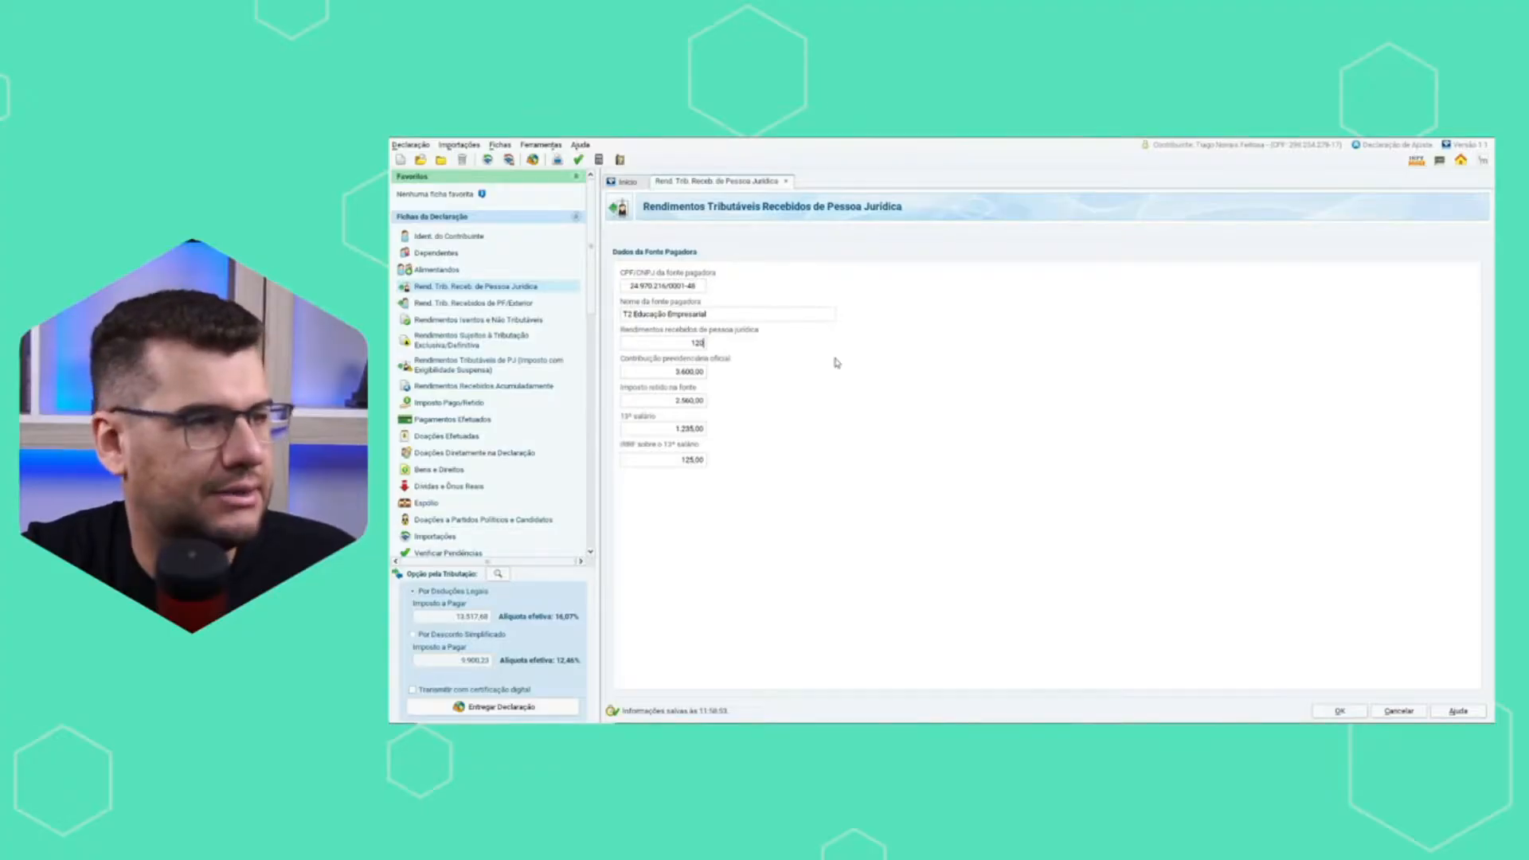
pyautogui.write('000')
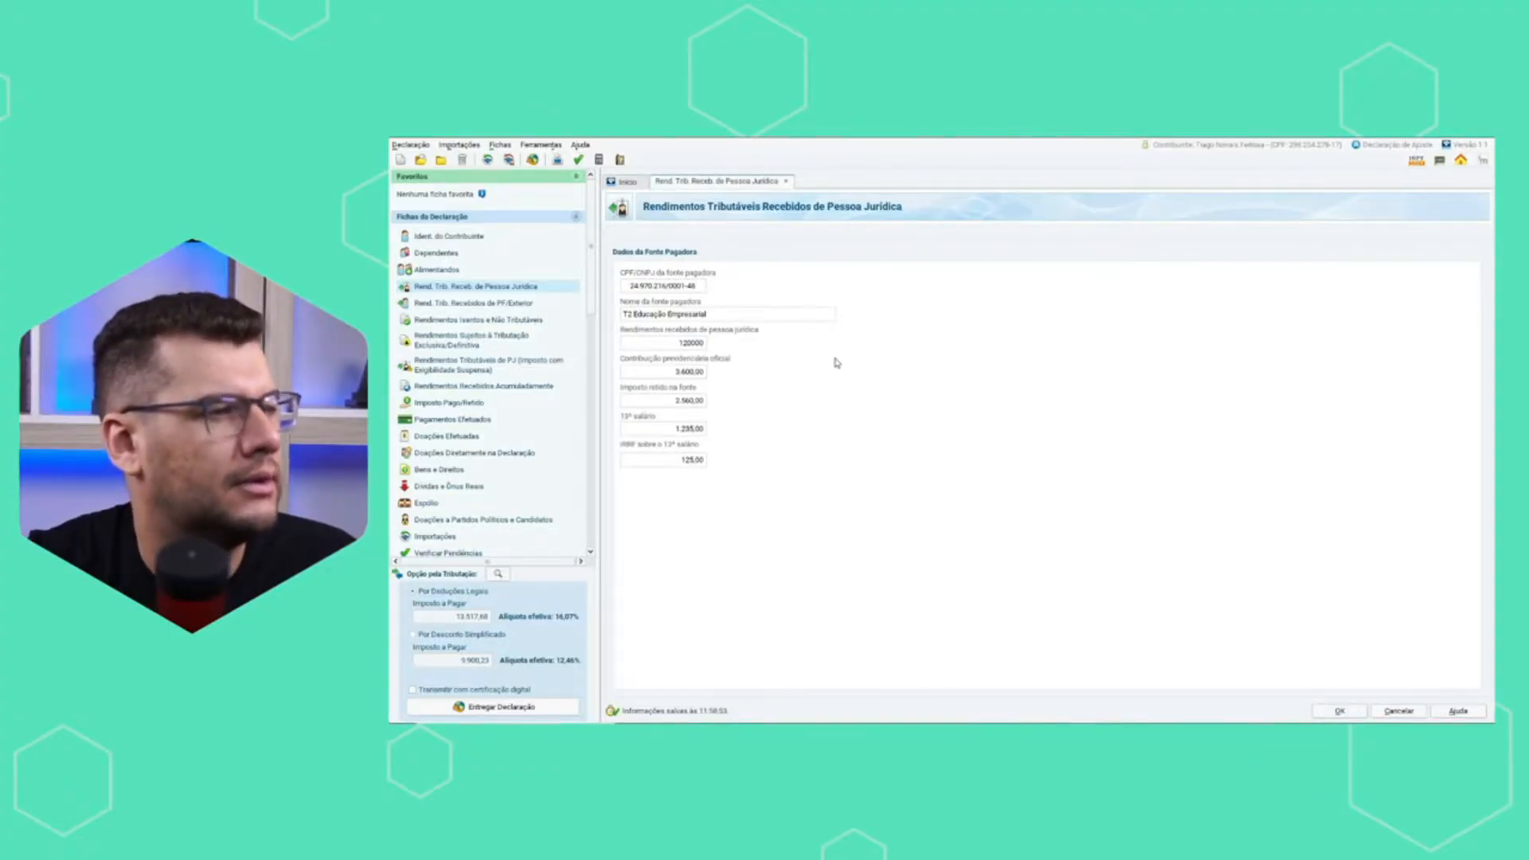
pyautogui.press('Tab')
# Look up the annual INSS value in the Excel spreadsheet and set the payer's Contribuição previdenciária oficial to 16.415,48.
pyautogui.hotkey('alt', 'Tab')
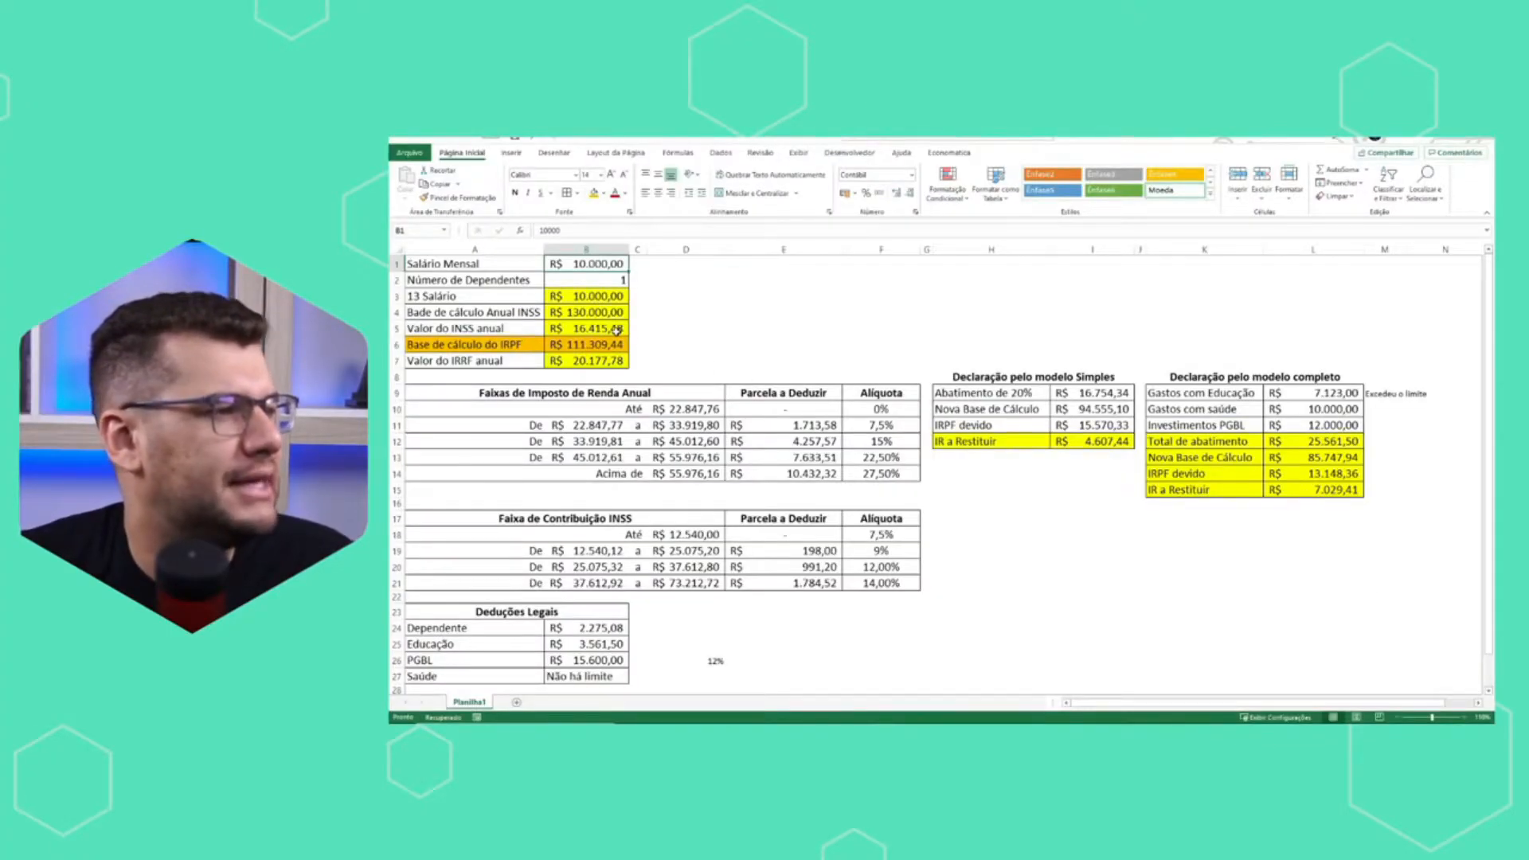
pyautogui.hotkey('alt', 'Tab')
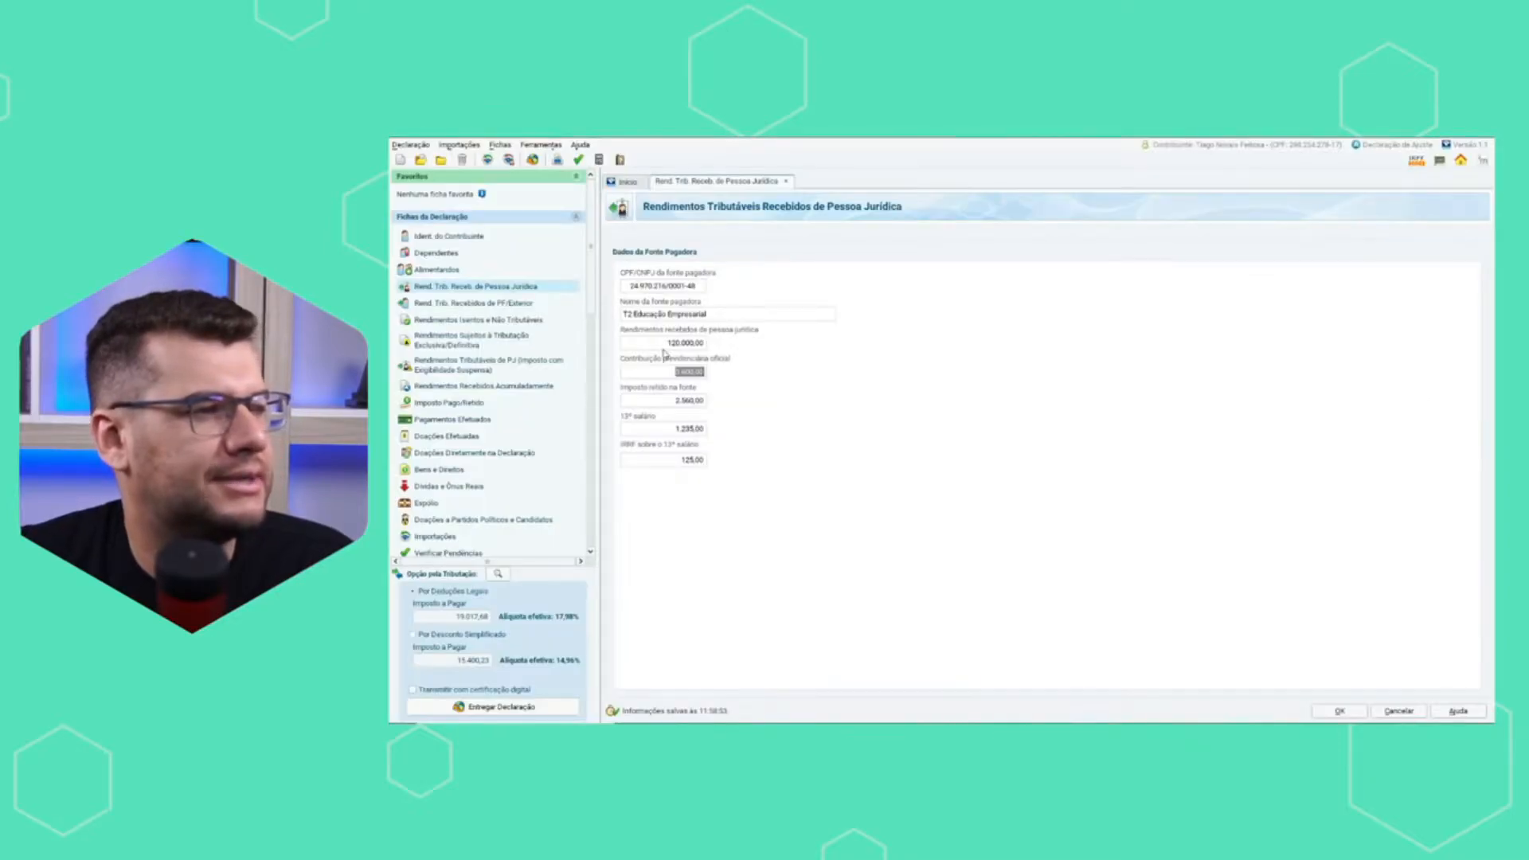
pyautogui.write('16415,48')
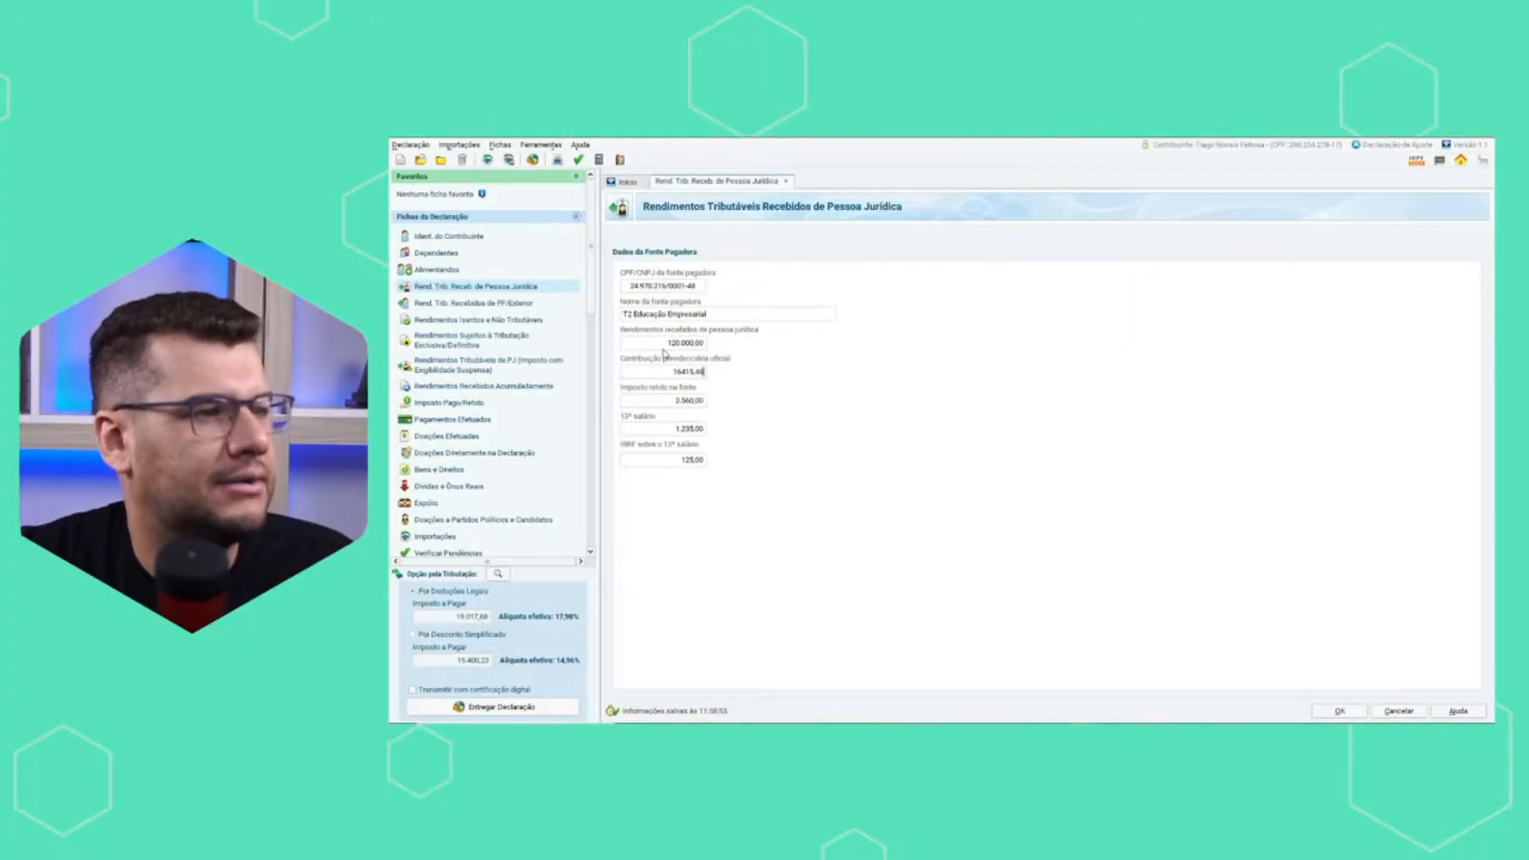
# Look up the annual IRRF value in the Excel spreadsheet and set the payer's Imposto retido na fonte to 20.177,78.
pyautogui.click(679, 398)
pyautogui.hotkey('alt', 'Tab')
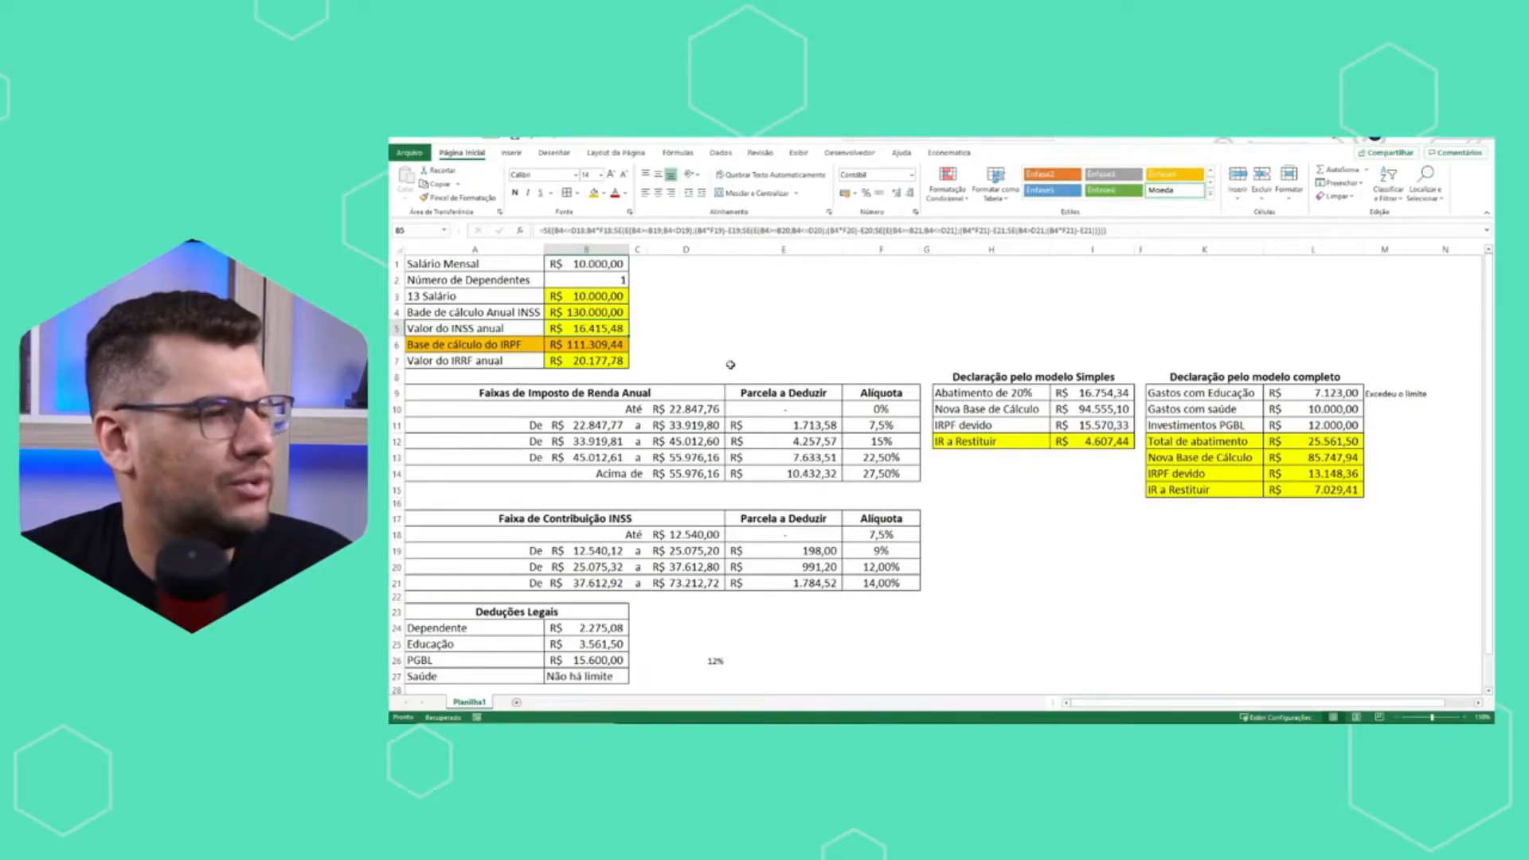
pyautogui.hotkey('alt', 'Tab')
pyautogui.write('20177,78')
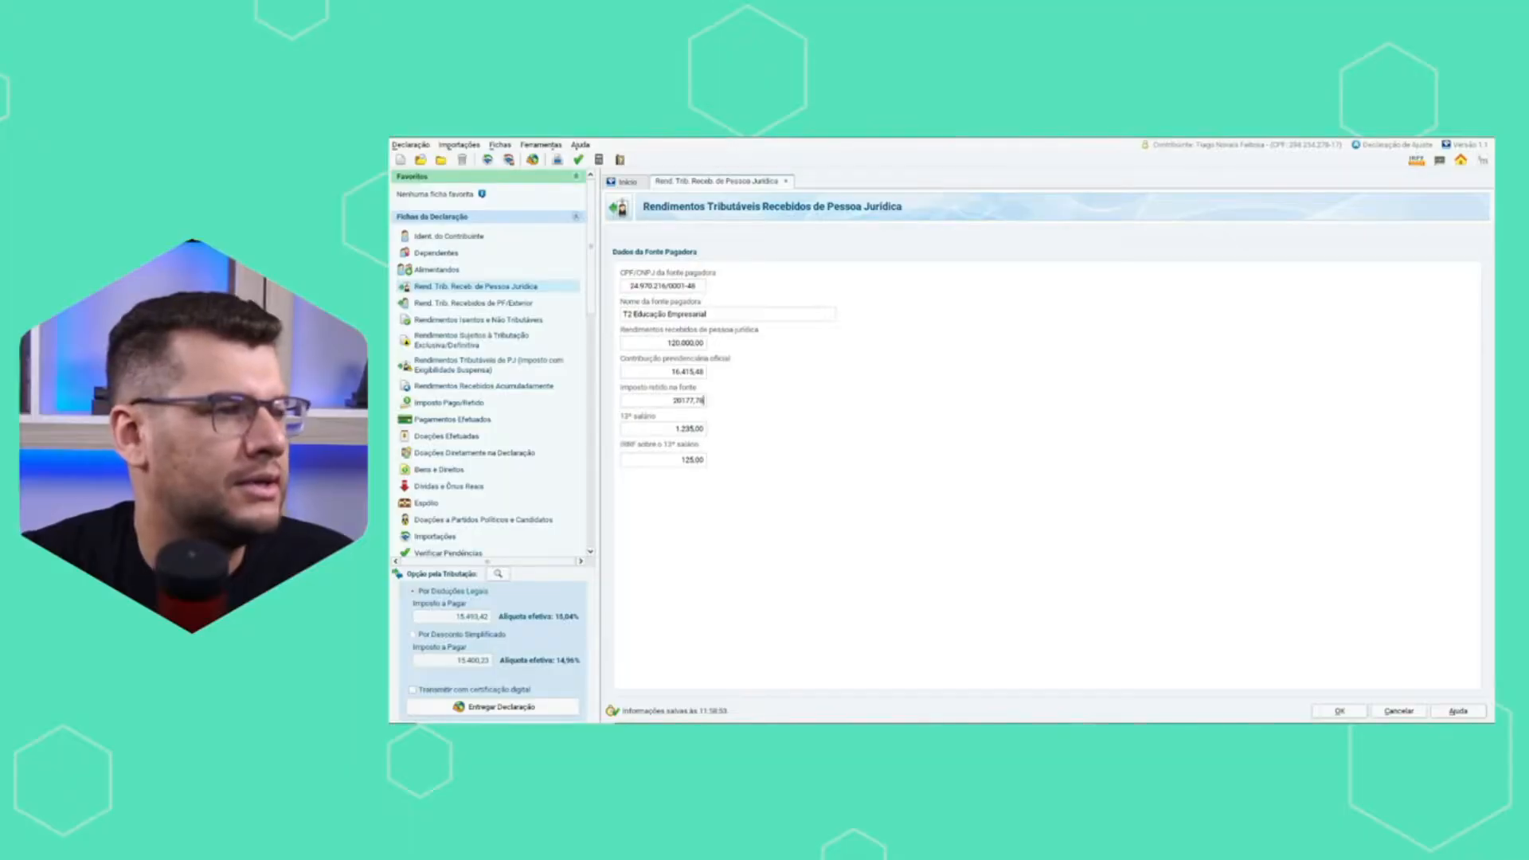
# Set the payer entry's 13º salário to 10.000,00.
pyautogui.click(673, 428)
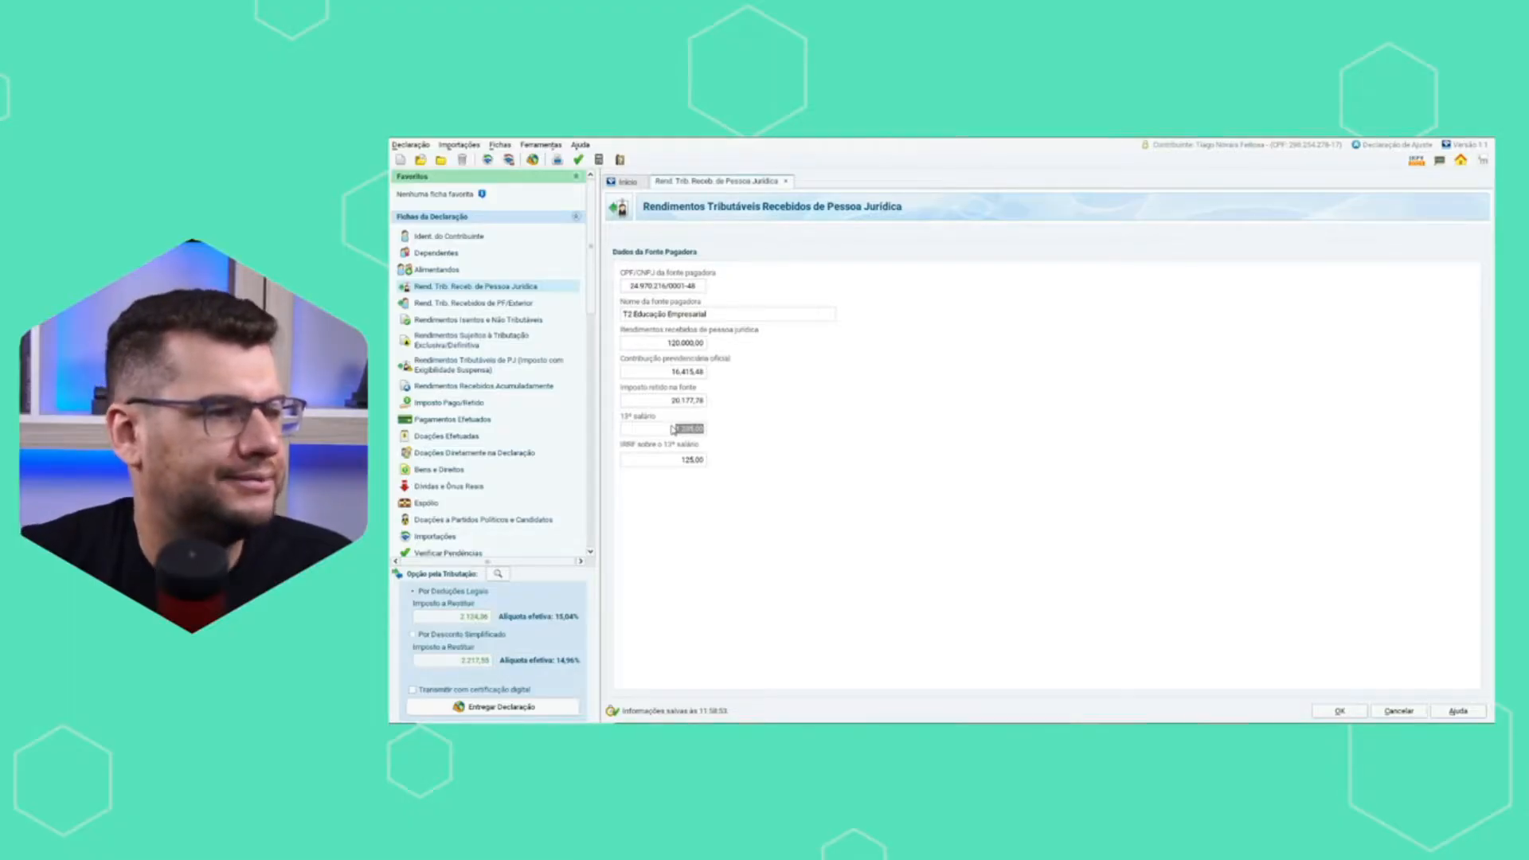
pyautogui.press('BackSpace')
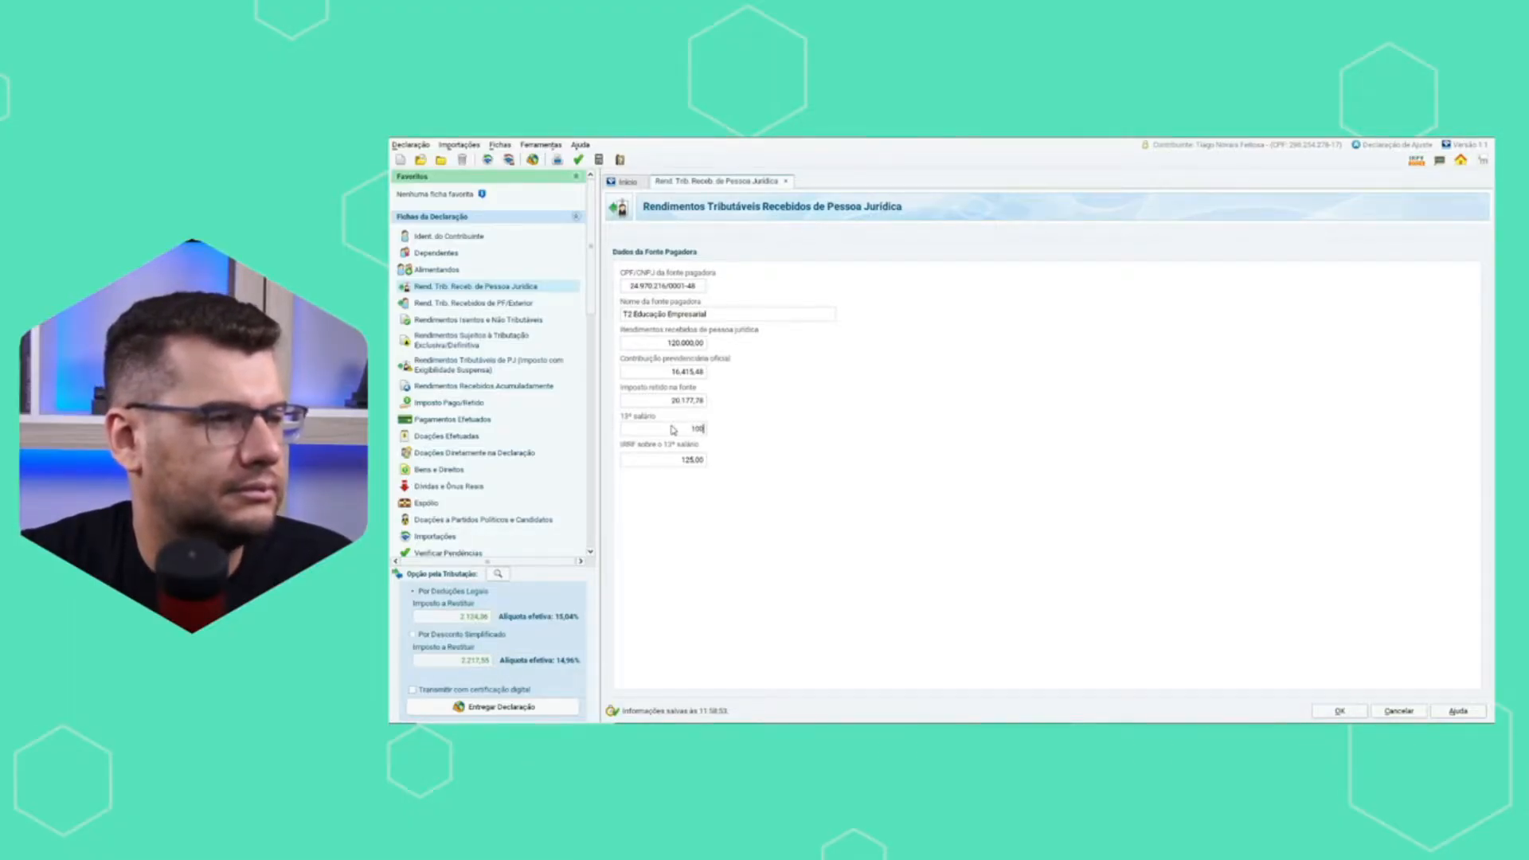
pyautogui.click(690, 460)
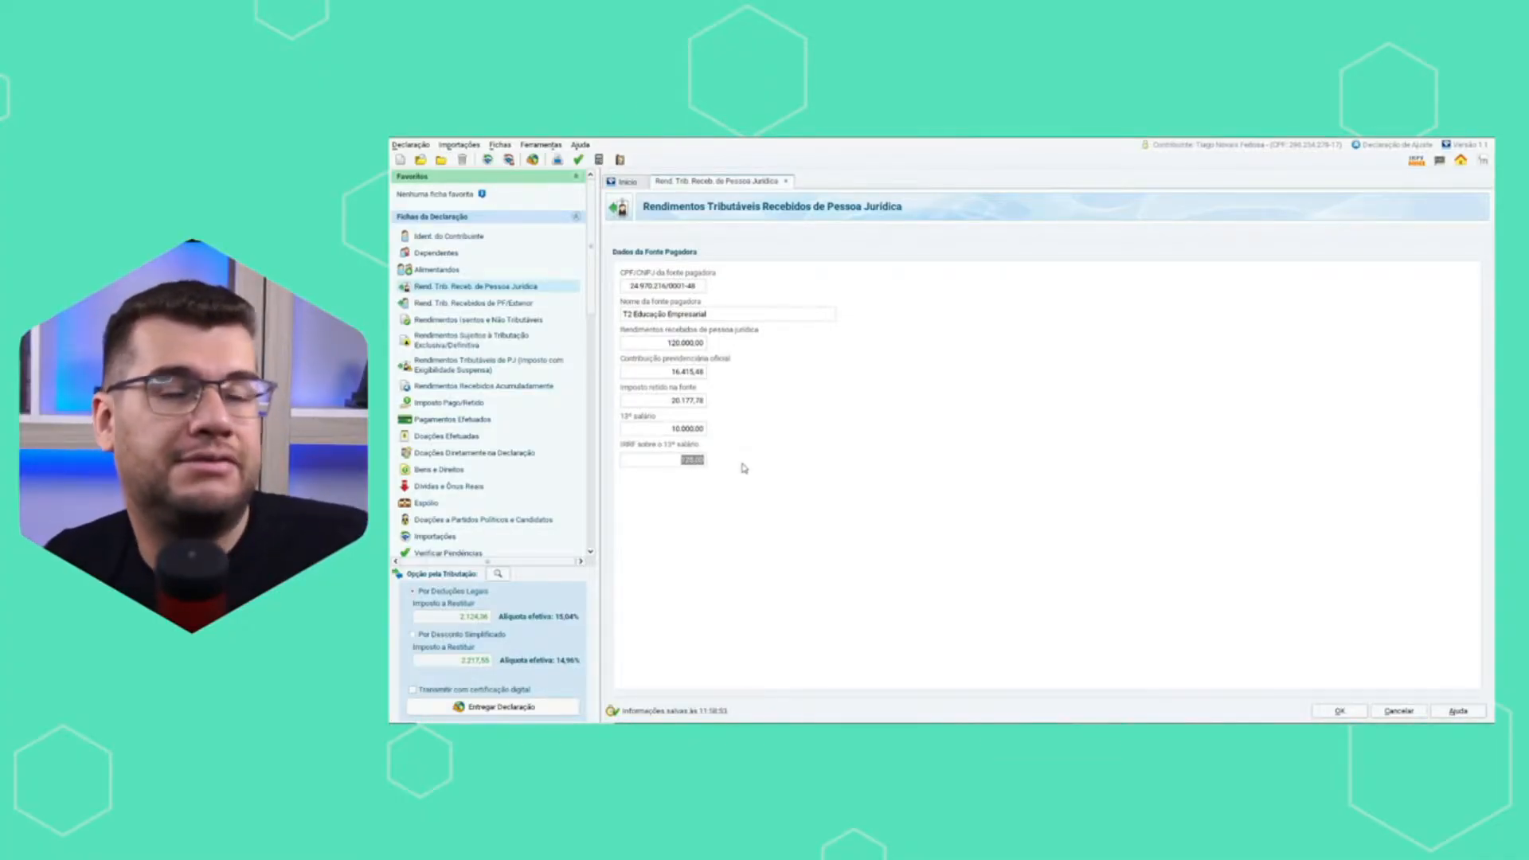
# Switch to the Excel spreadsheet and divide the annual IRRF value by 13 in cell D7 with =B7/13.
pyautogui.hotkey('alt', 'Tab')
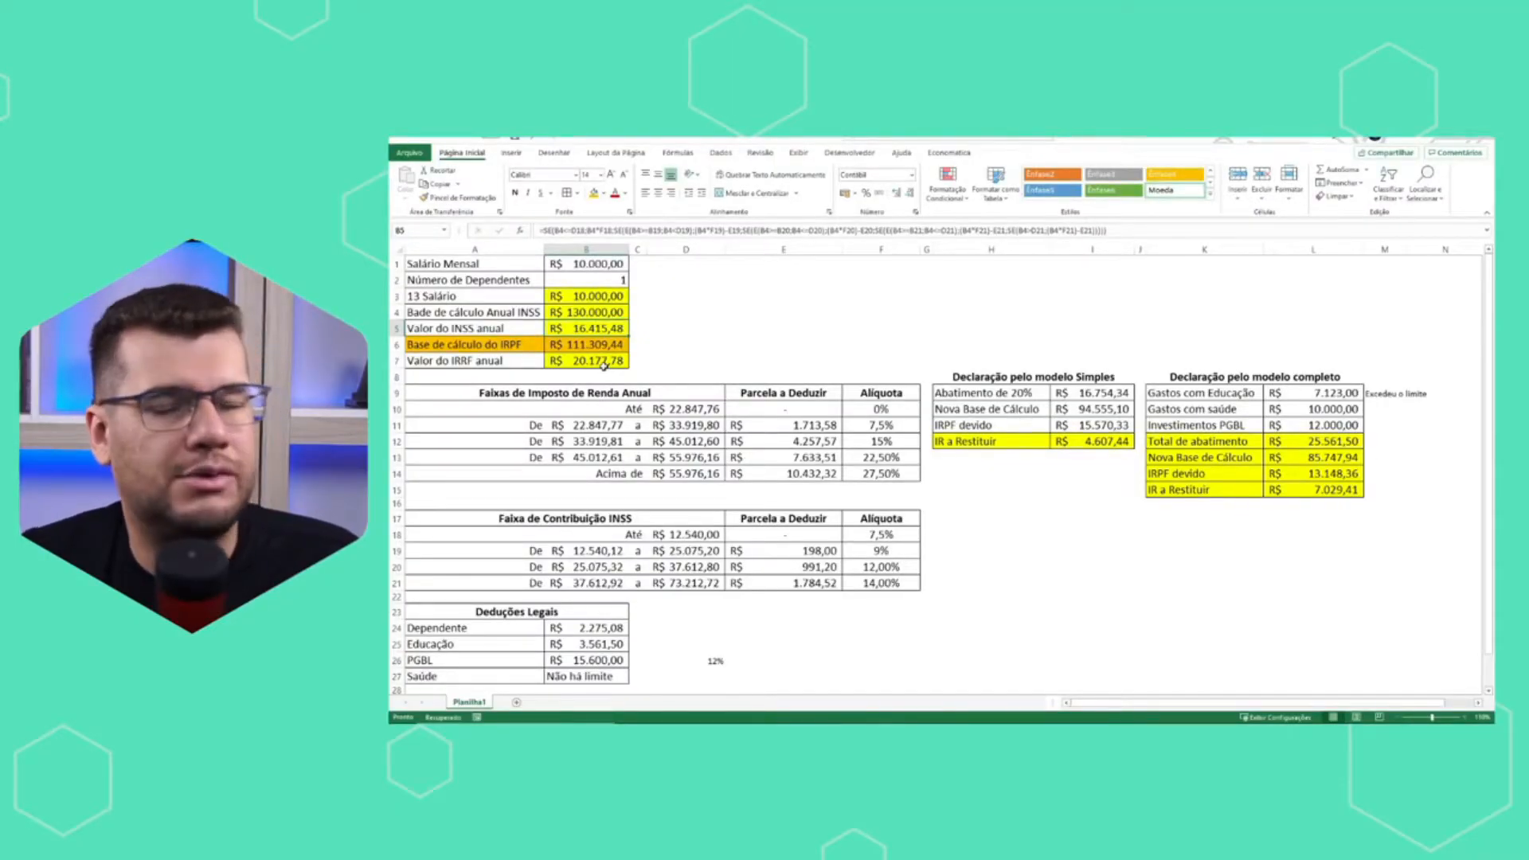
pyautogui.hotkey('alt', 'Tab')
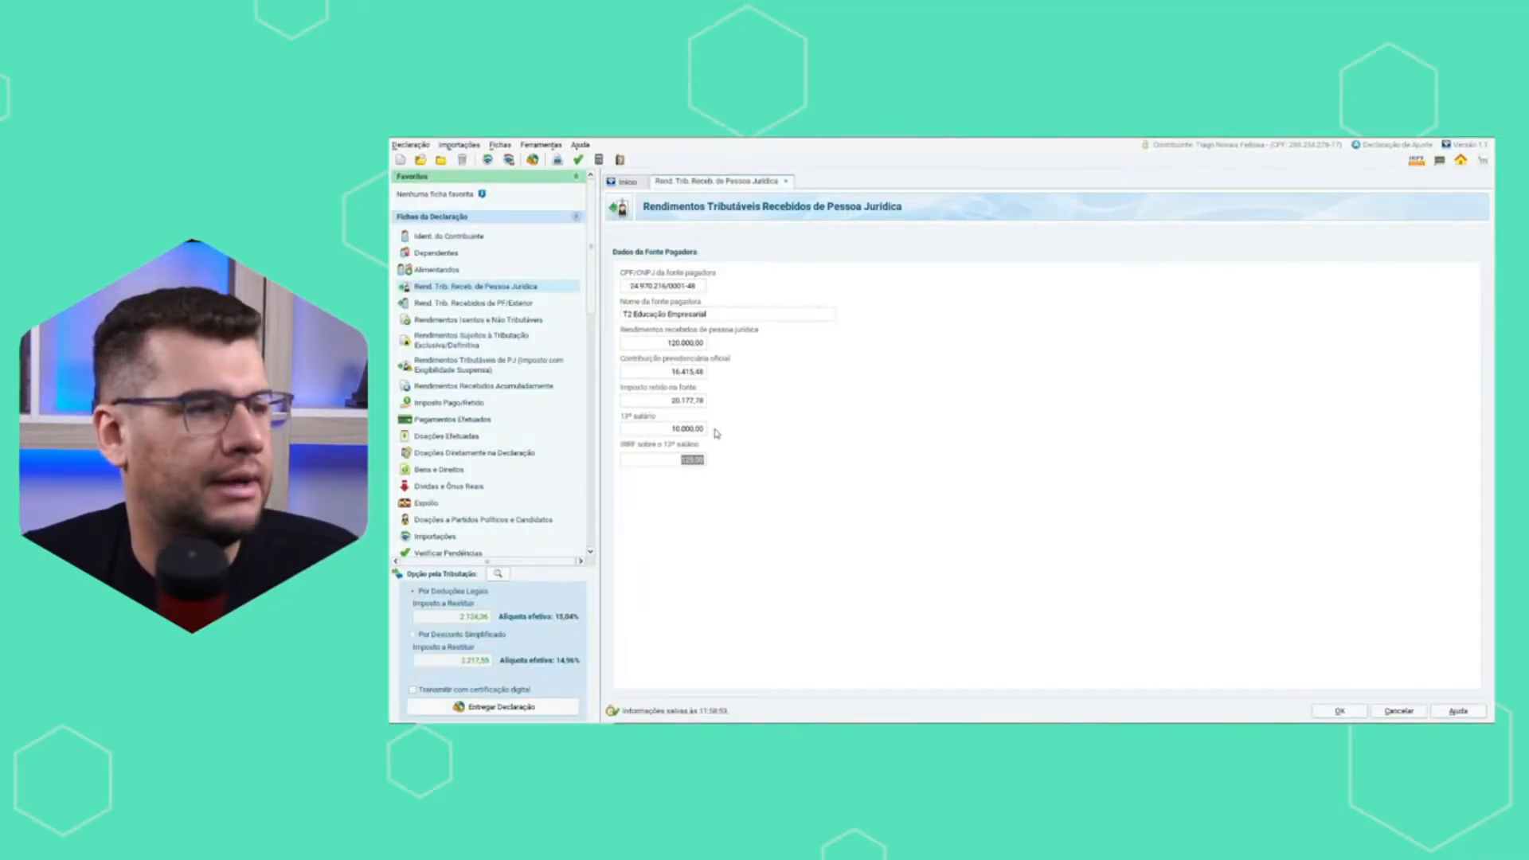
pyautogui.hotkey('alt', 'Tab')
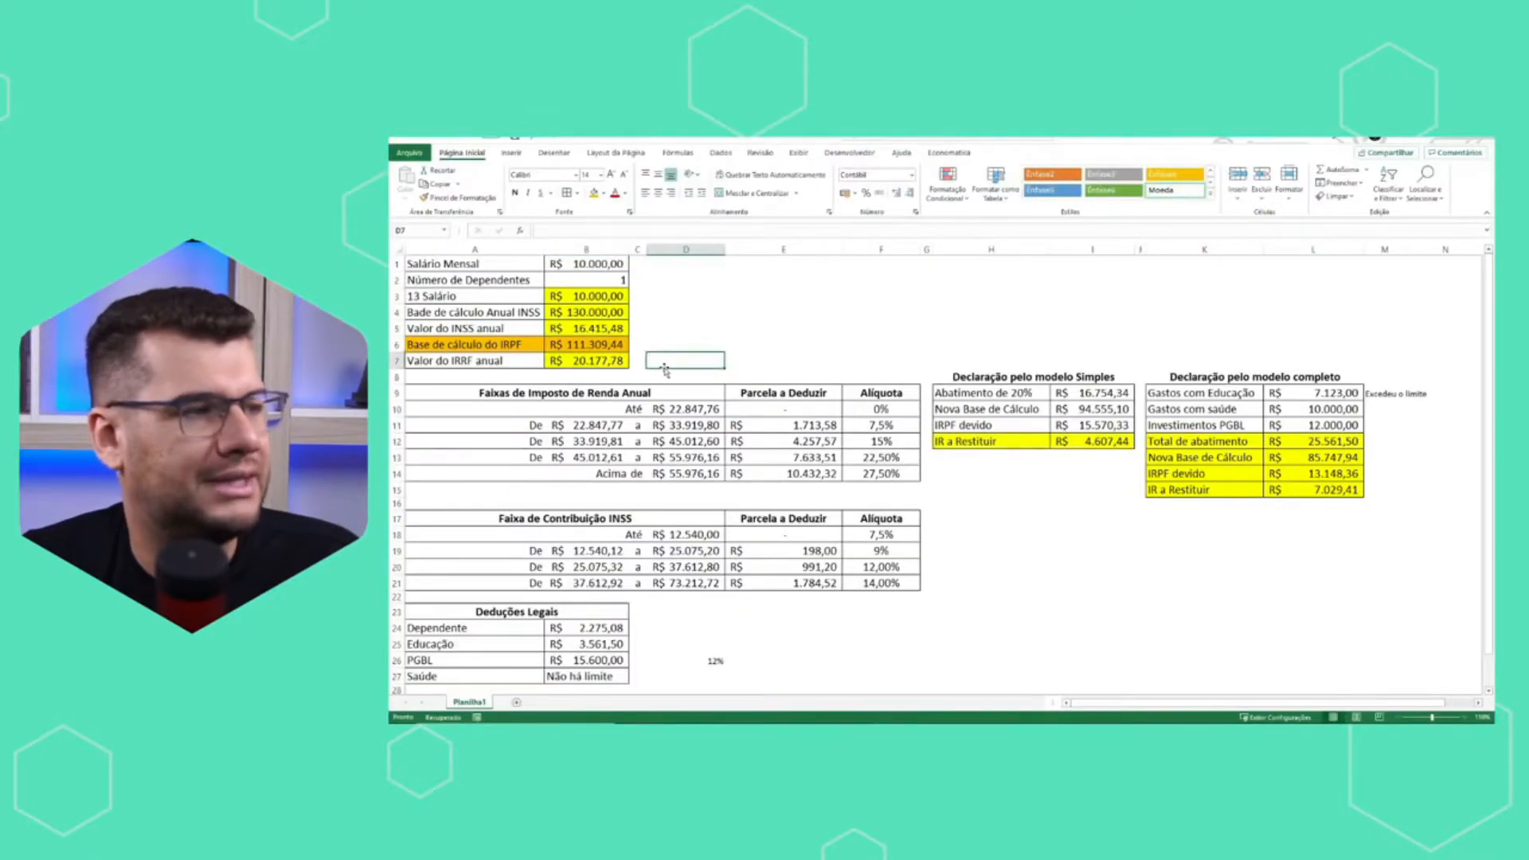
pyautogui.write('=B7')
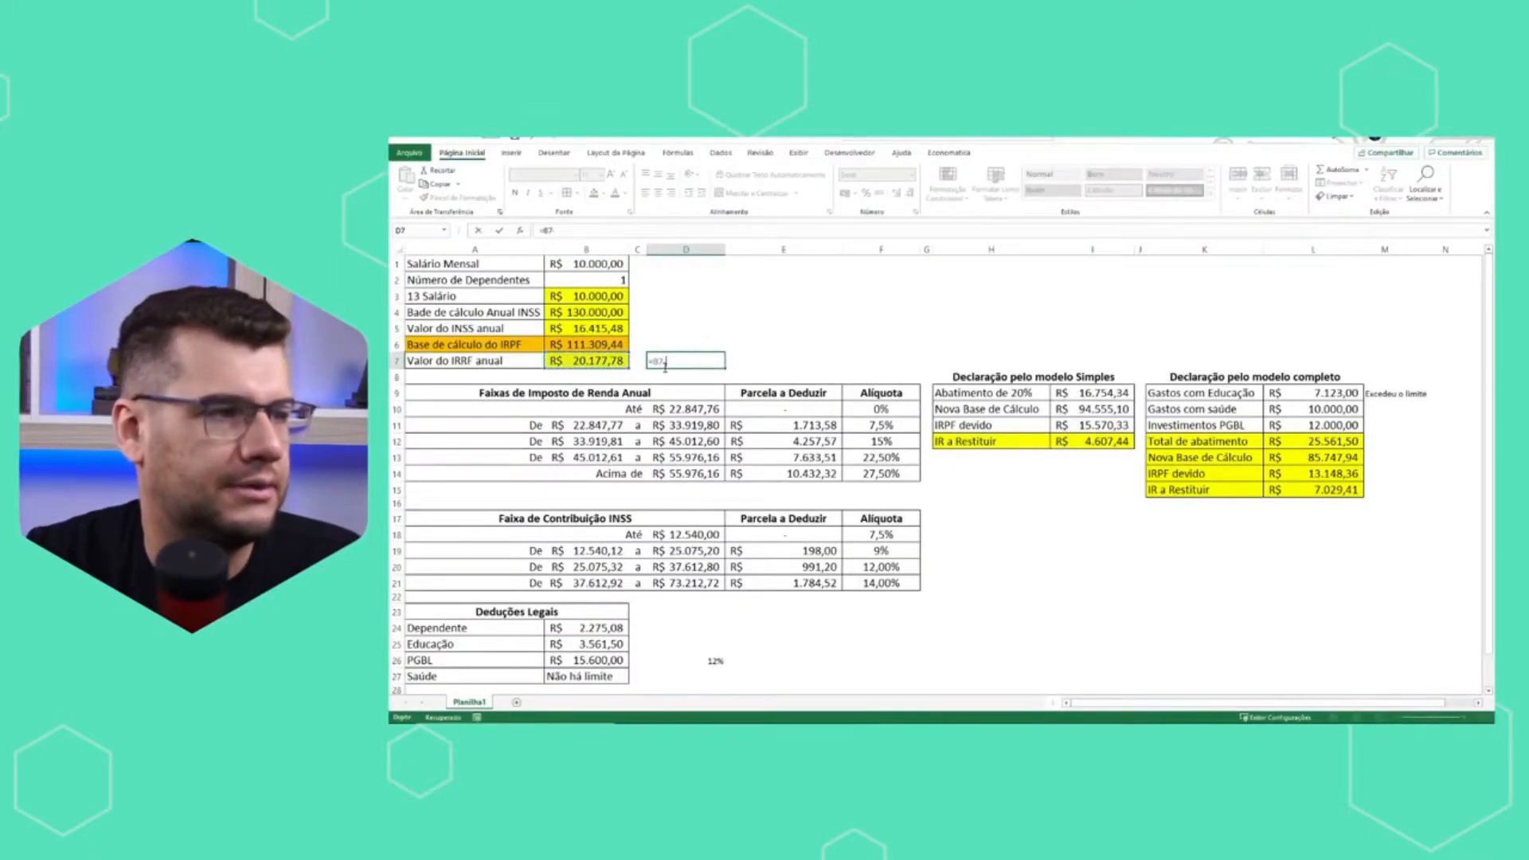
pyautogui.write('/13')
pyautogui.press('Return')
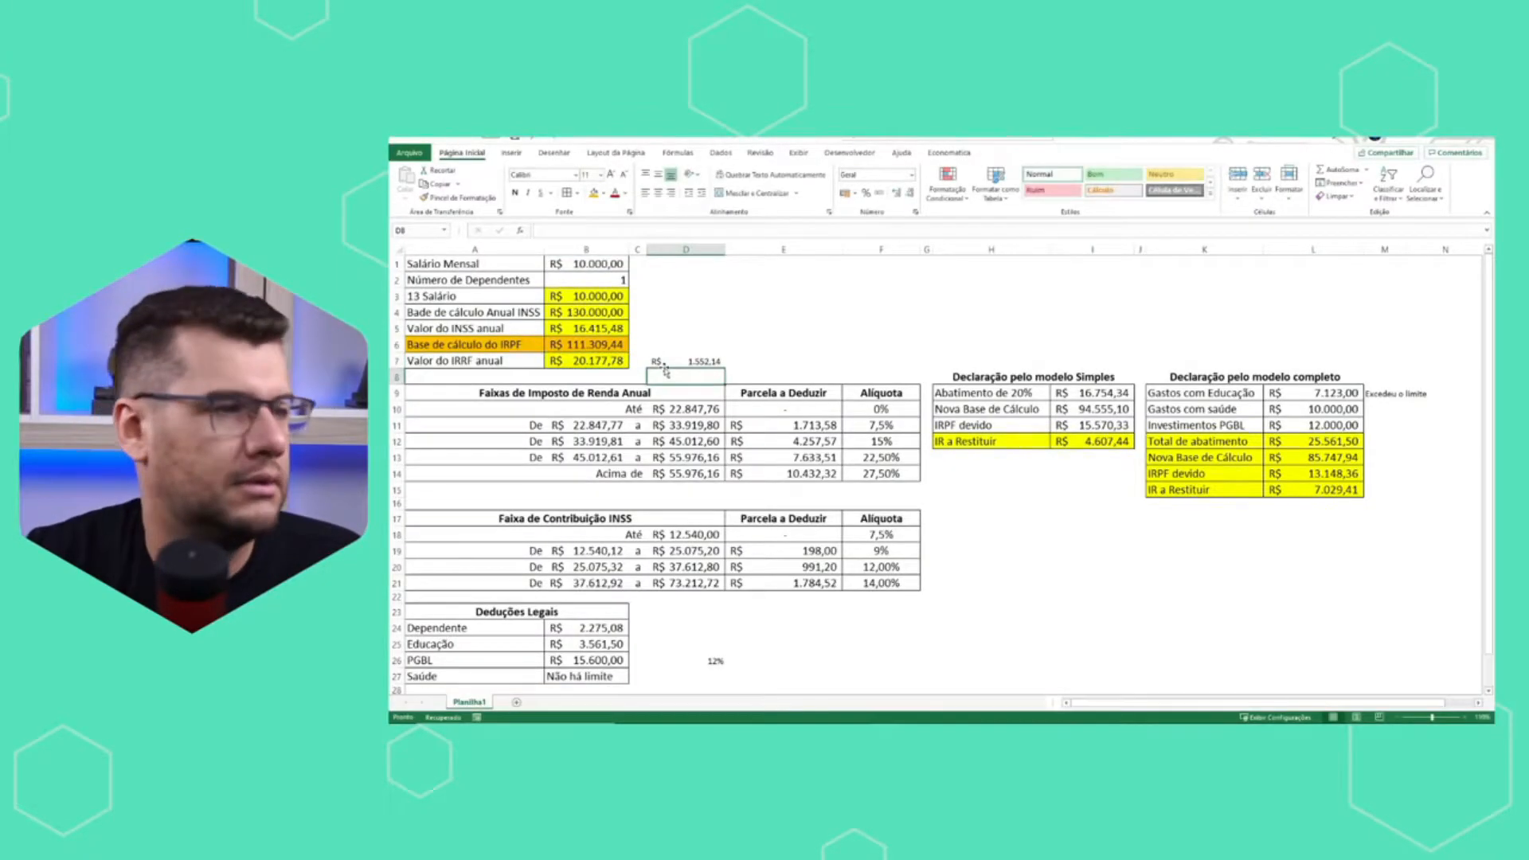
# Switch back to the IRPF program, set the payer's IRRF sobre o 13º salário to 1.552,14 and save the entry.
pyautogui.hotkey('alt', 'Tab')
pyautogui.click(680, 473)
pyautogui.write('1553')
pyautogui.write(',14')
pyautogui.press('Tab')
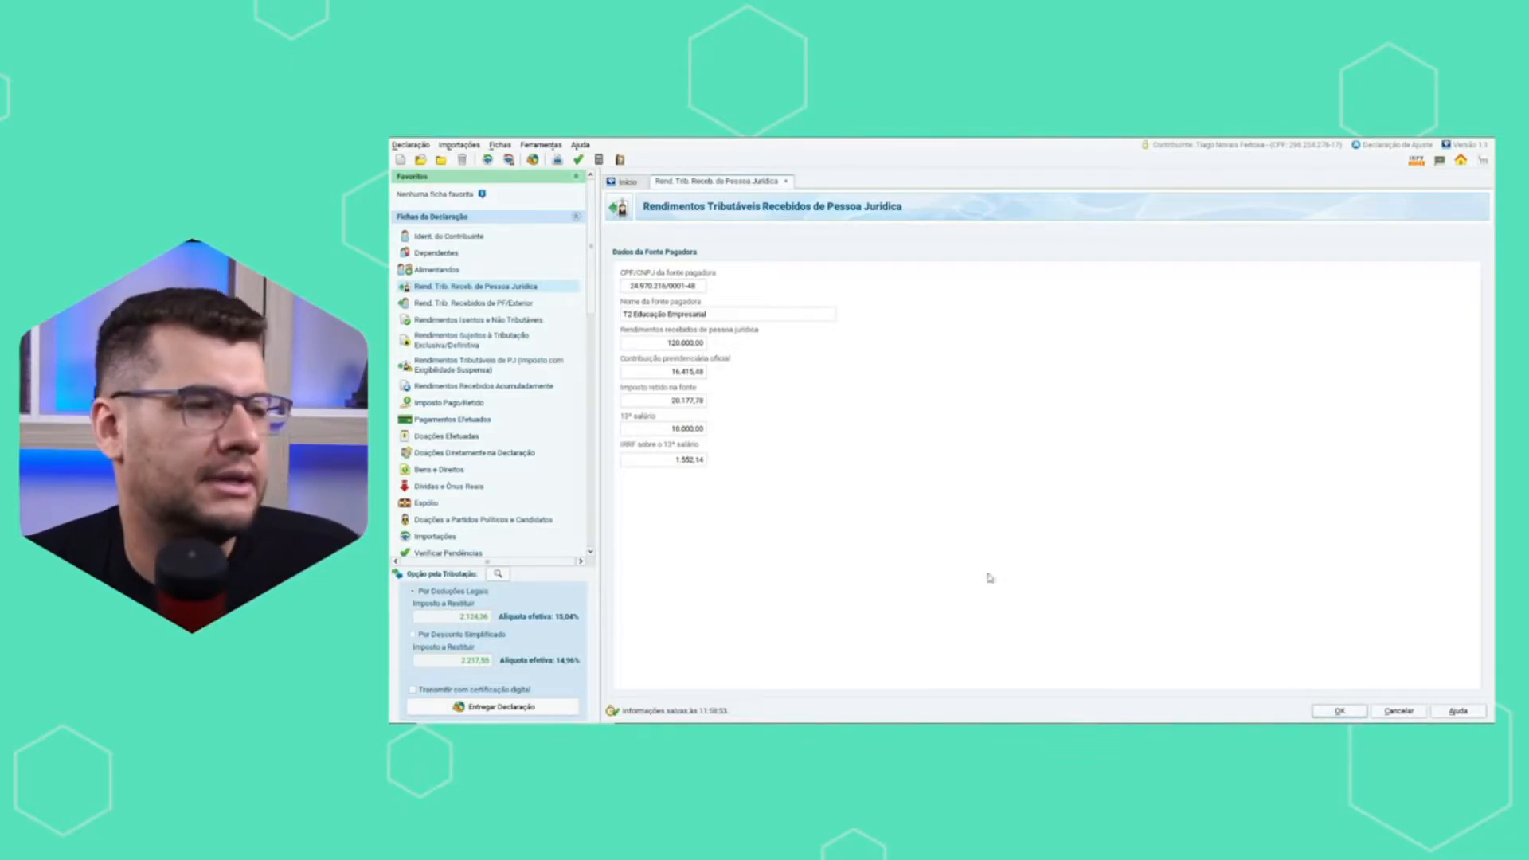
pyautogui.click(1343, 710)
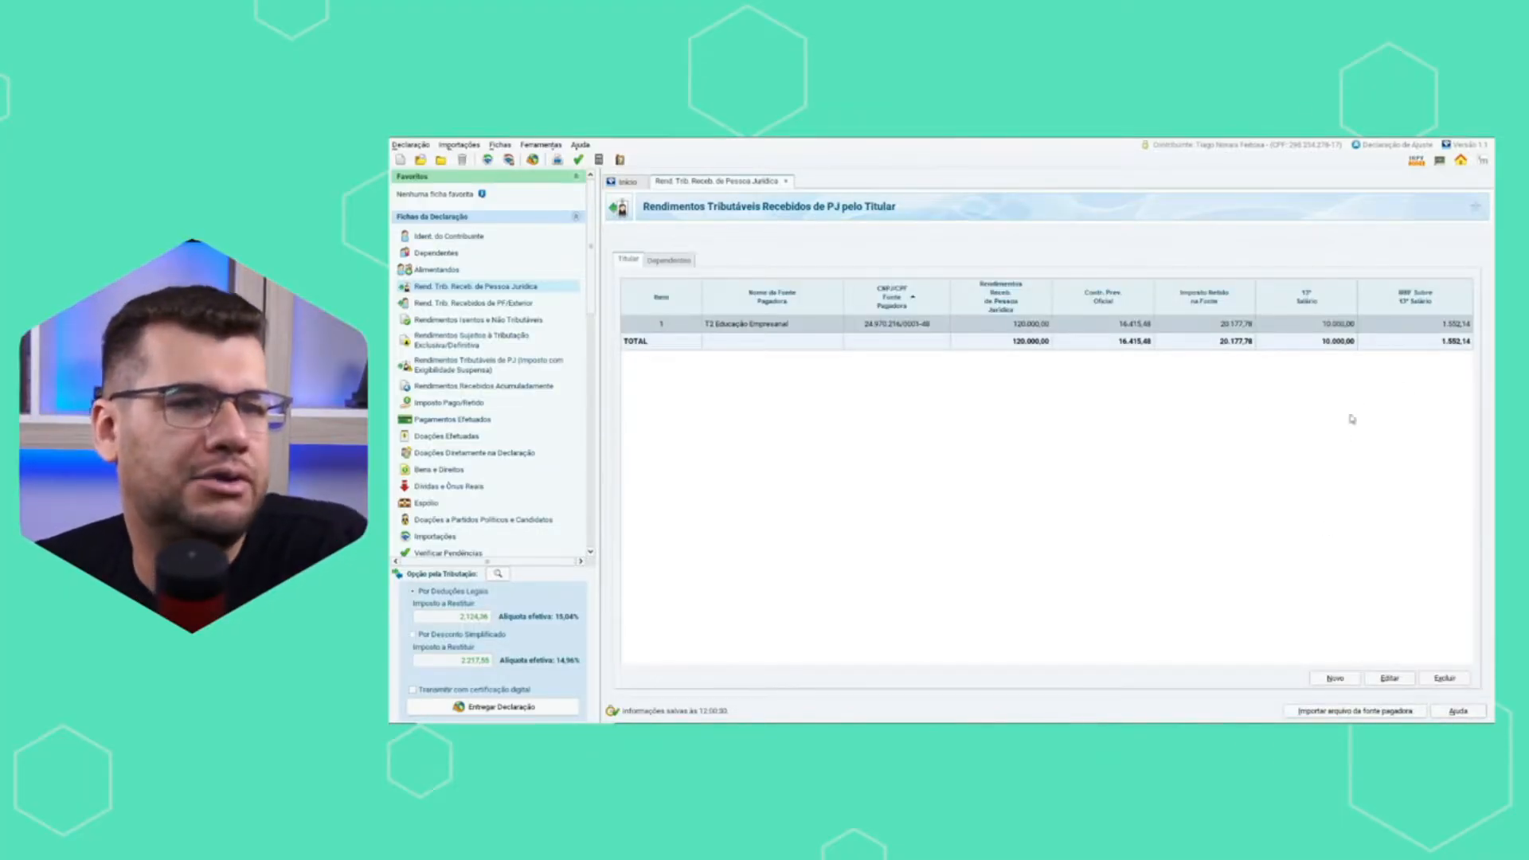
# Review the declaration forms from Rend. Trib. Recebidos de PF/Exterior through Doações Diretamente na Declaração.
pyautogui.click(506, 304)
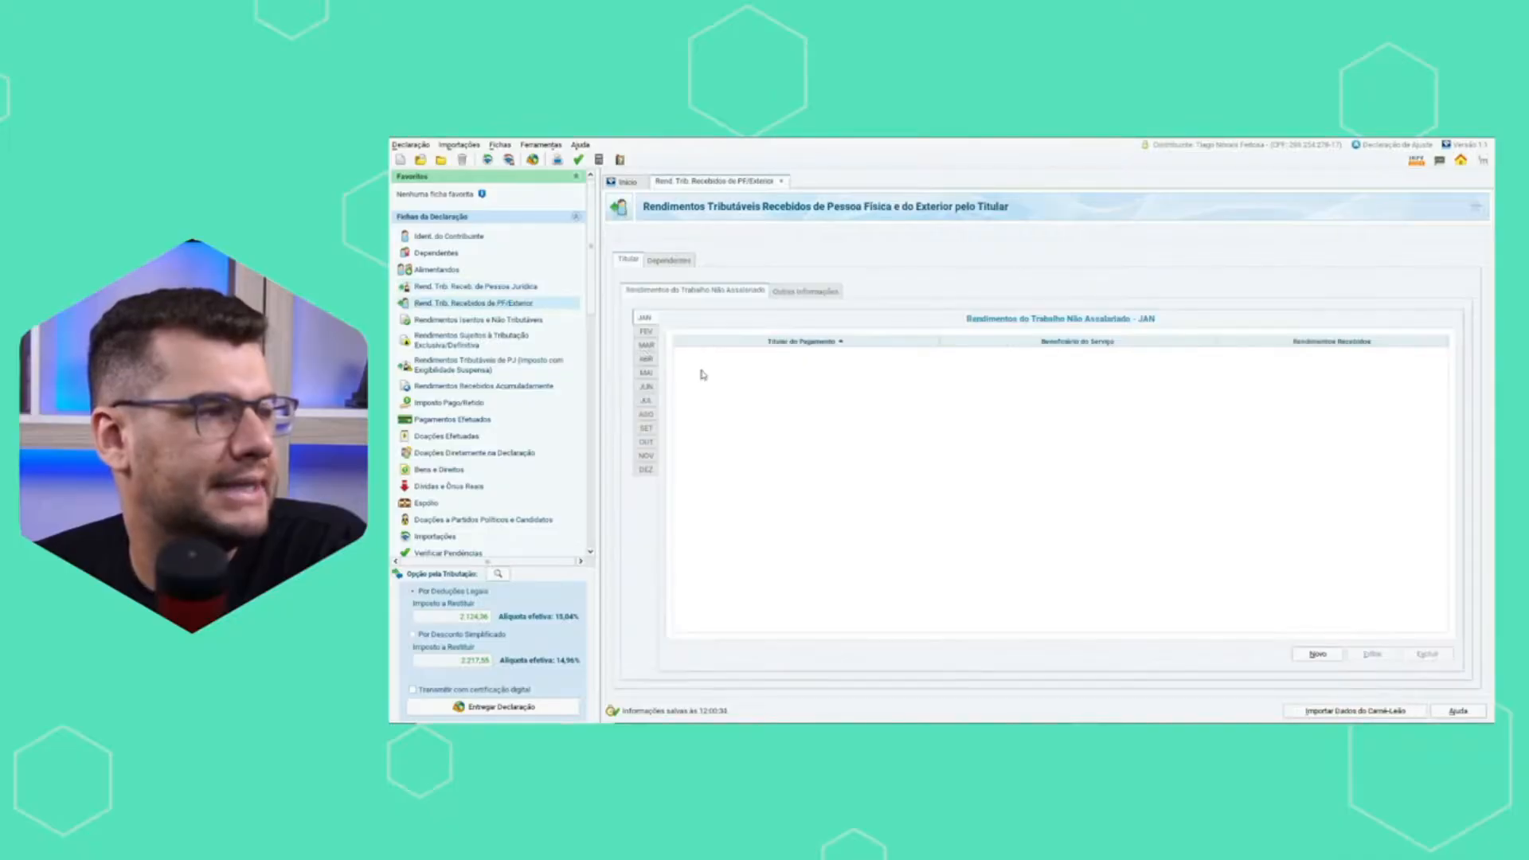
pyautogui.click(524, 319)
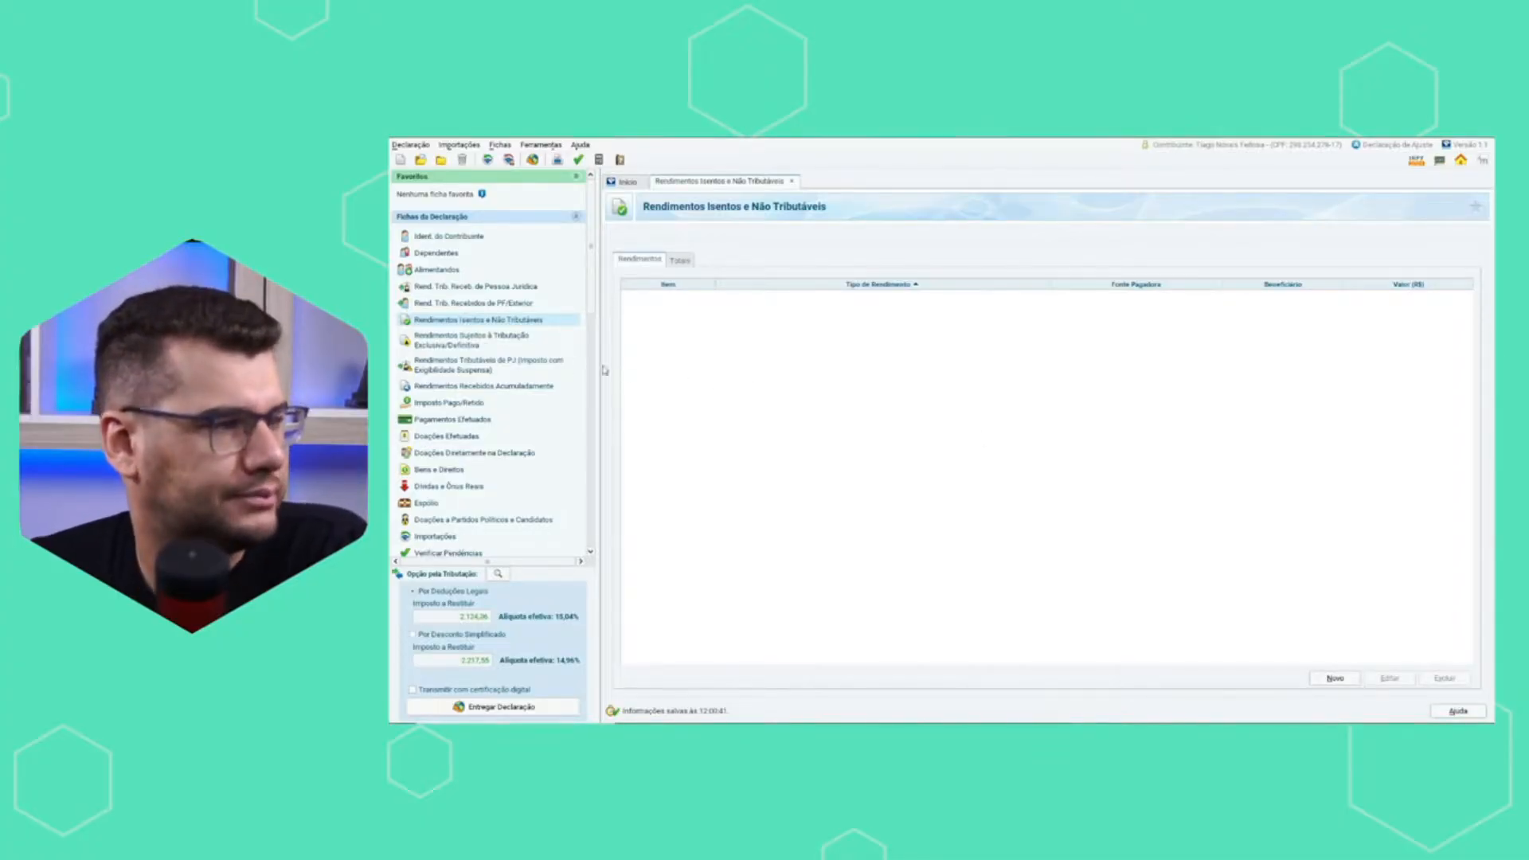
pyautogui.click(500, 343)
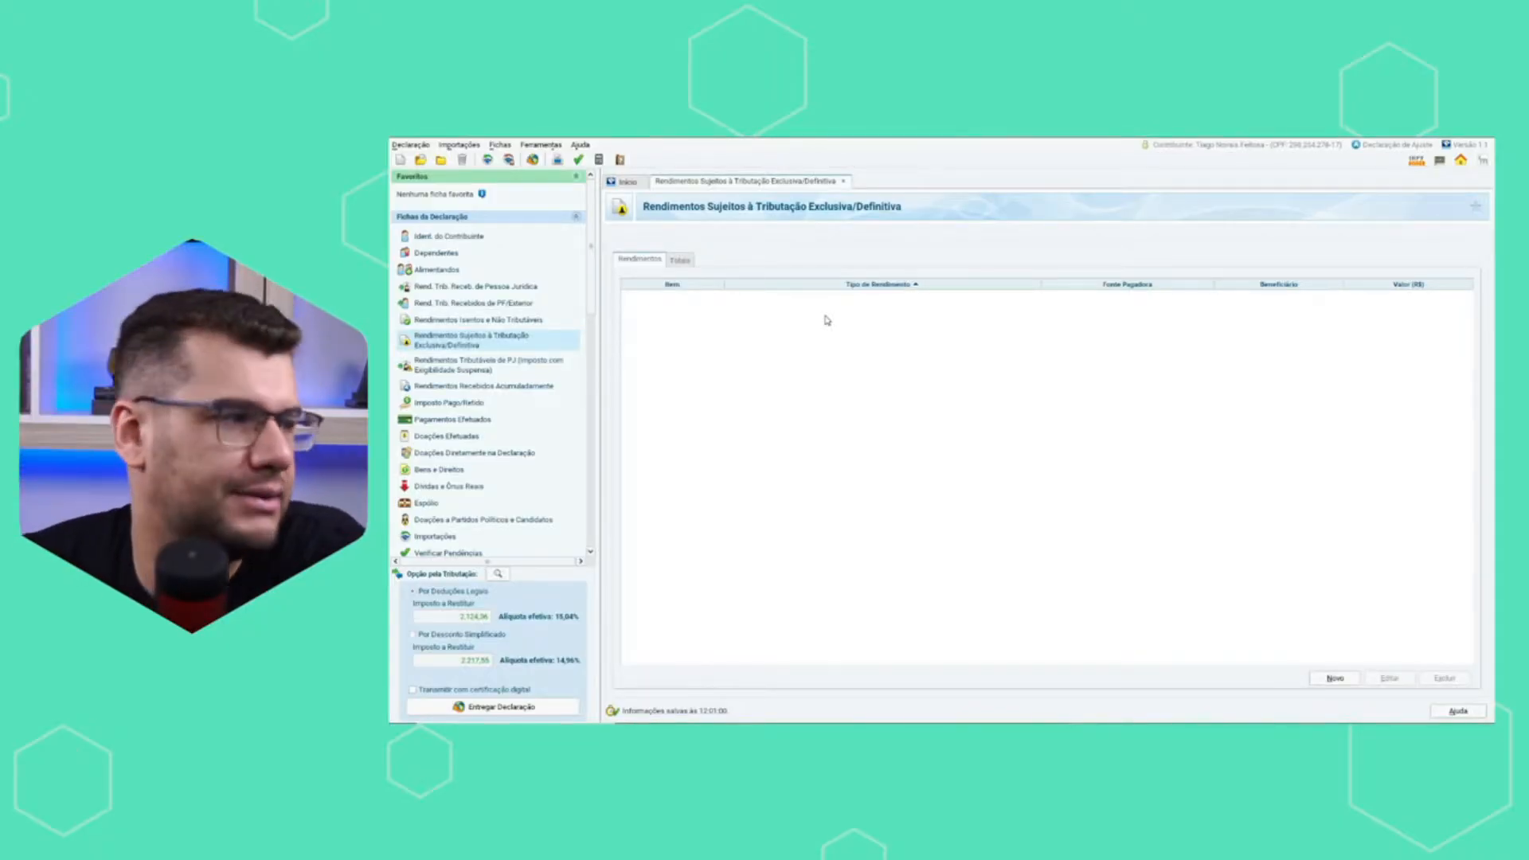
pyautogui.click(512, 366)
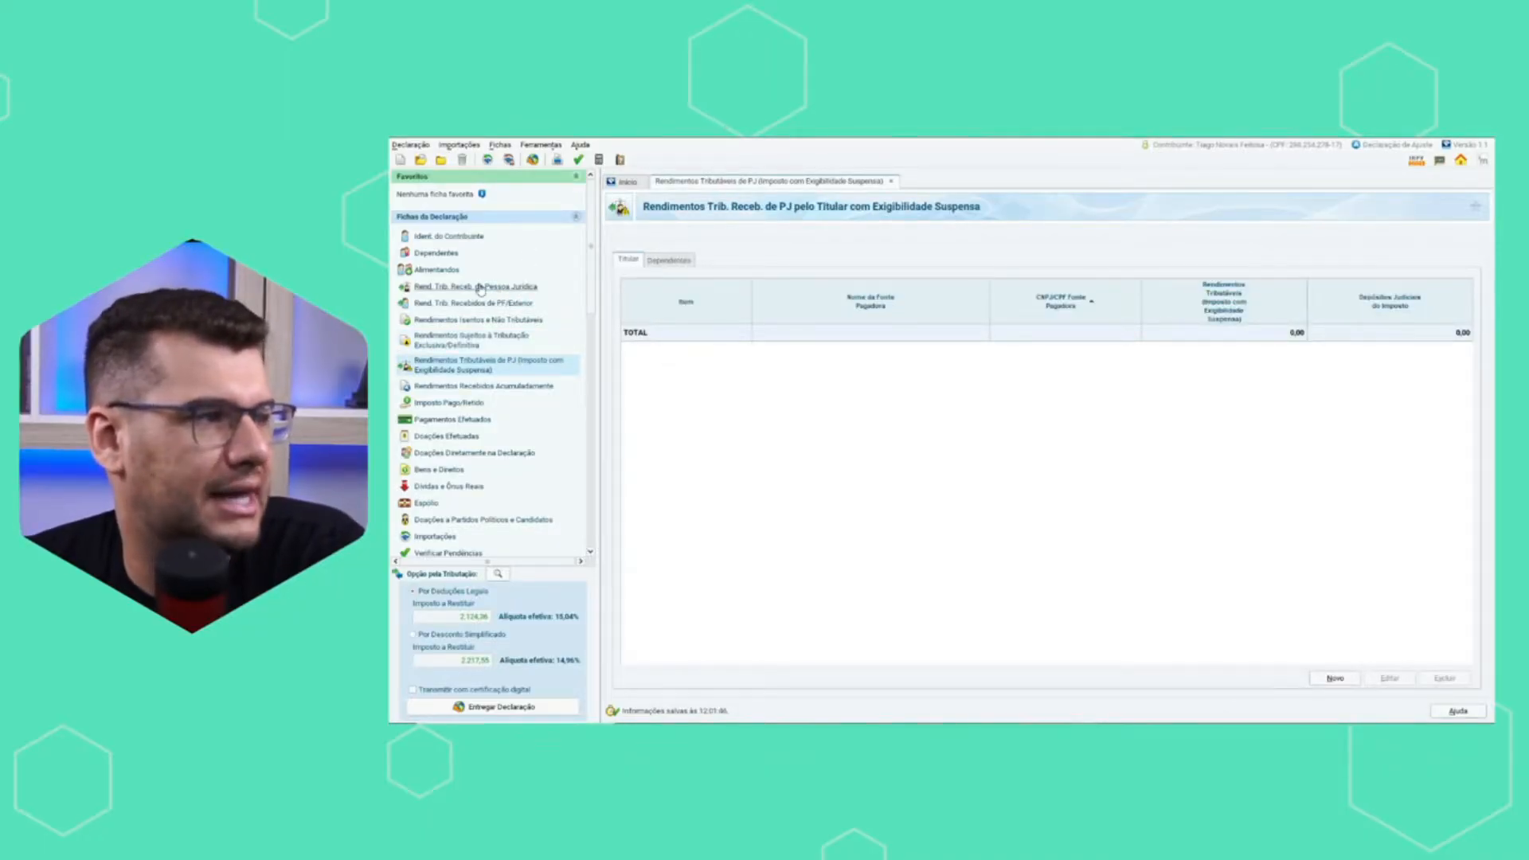
pyautogui.click(518, 386)
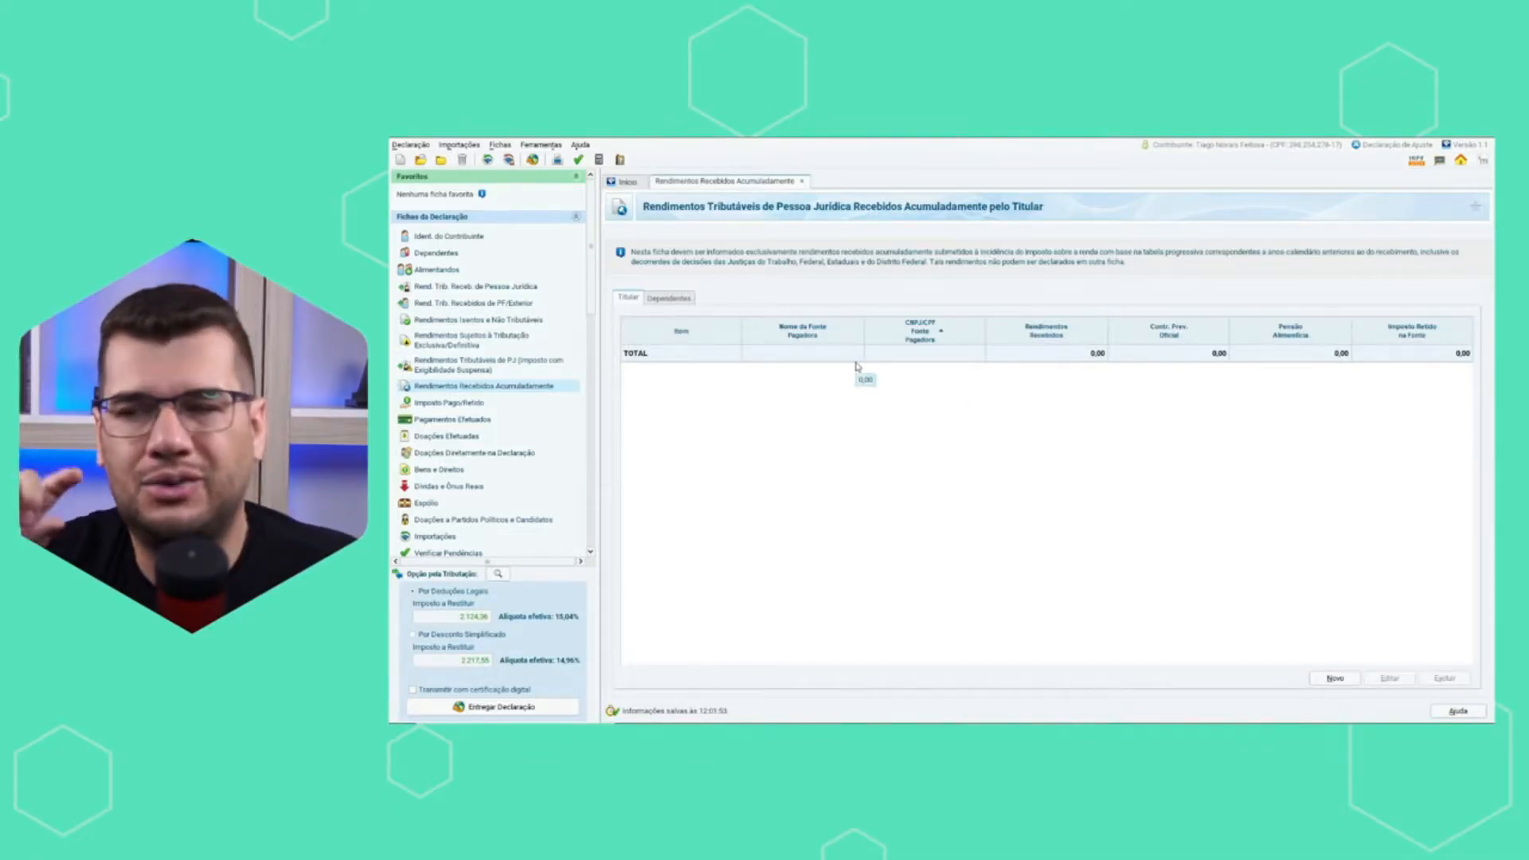
pyautogui.click(460, 404)
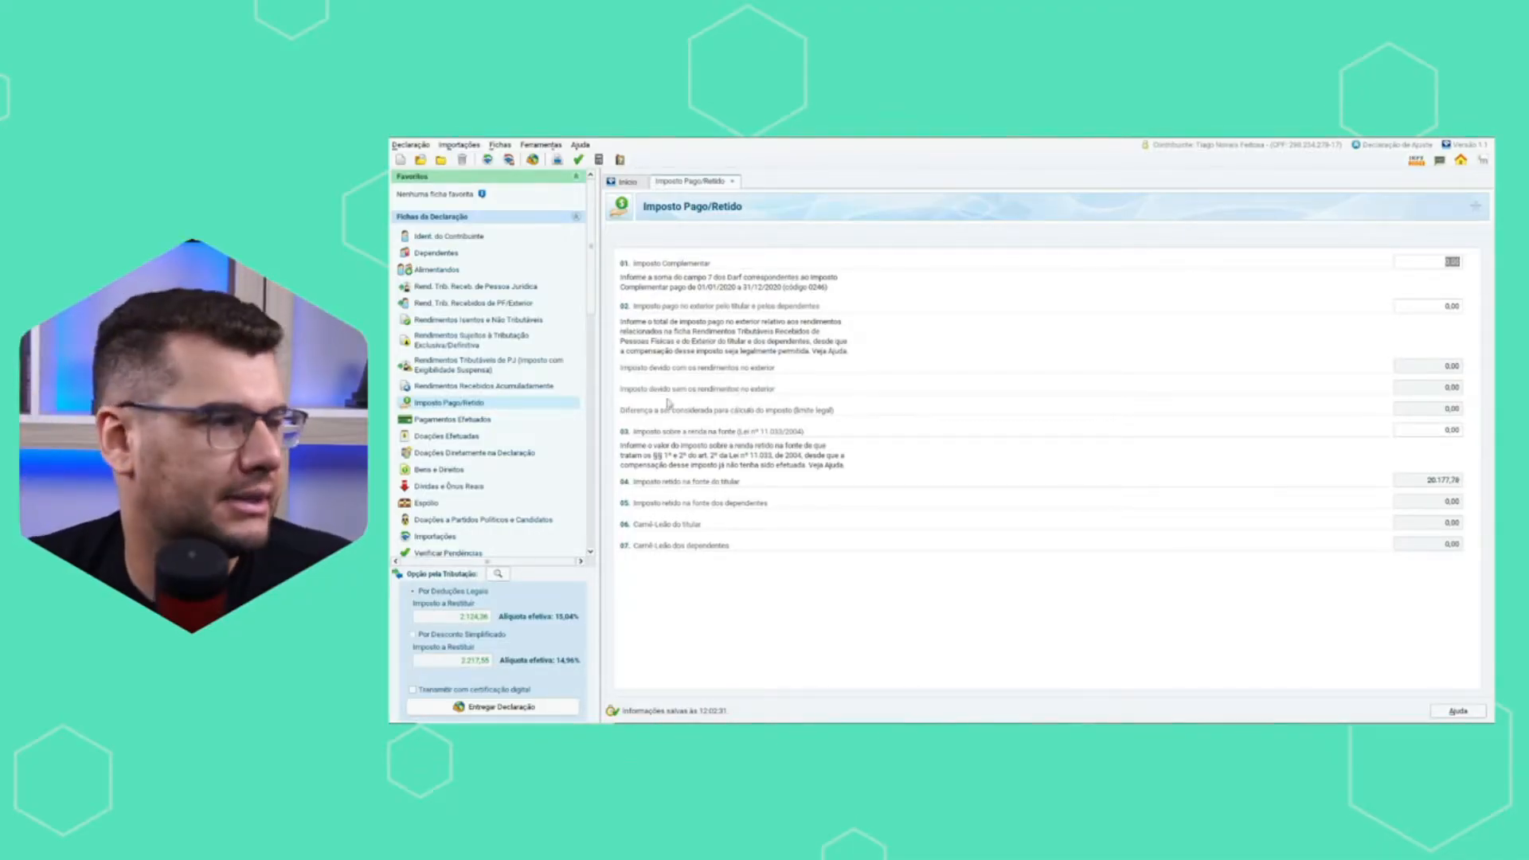
pyautogui.click(452, 420)
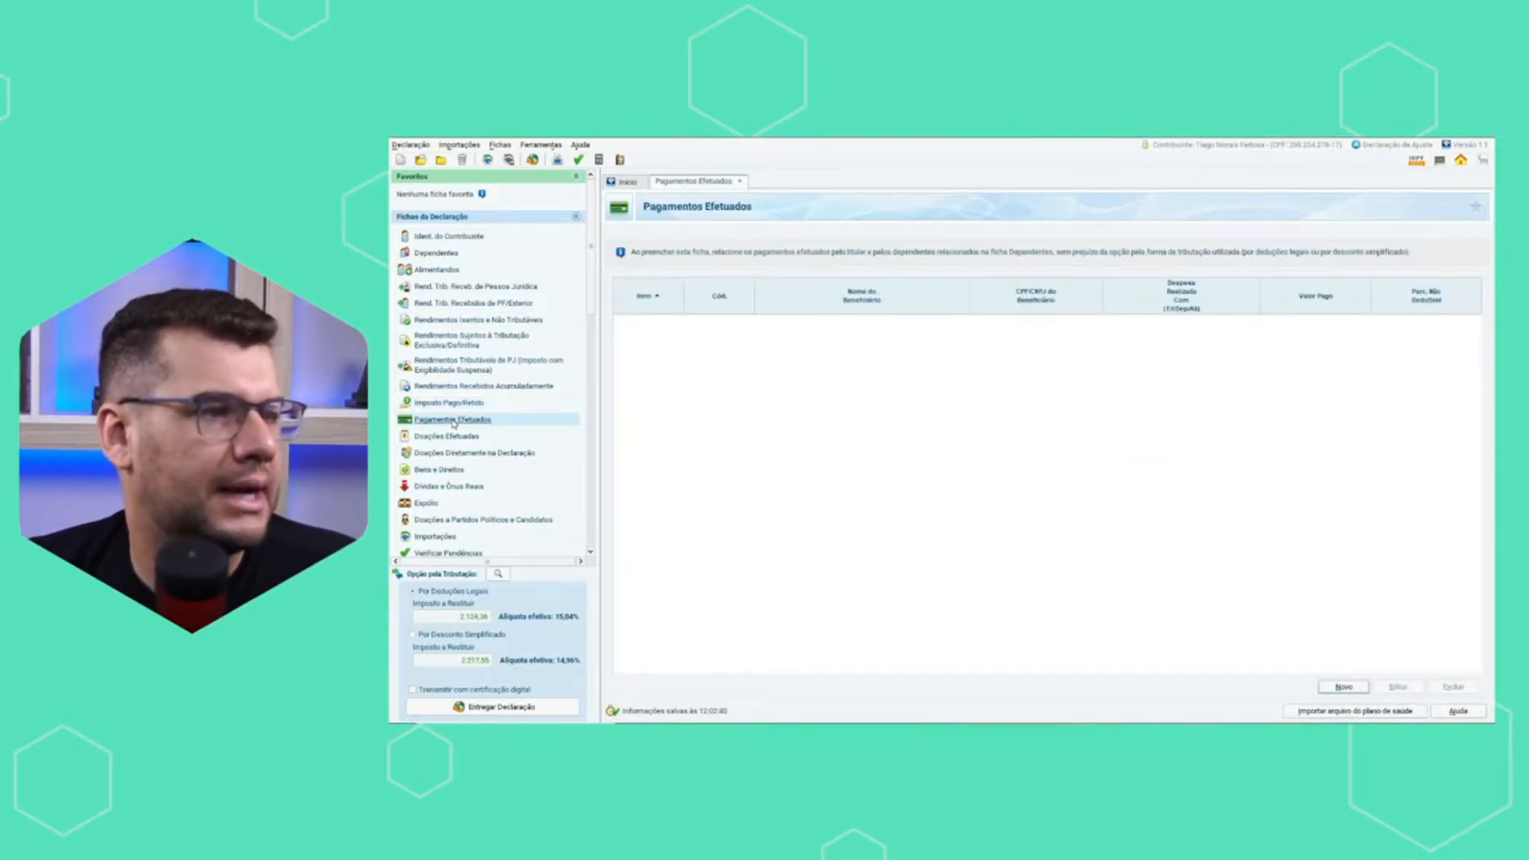
pyautogui.click(461, 438)
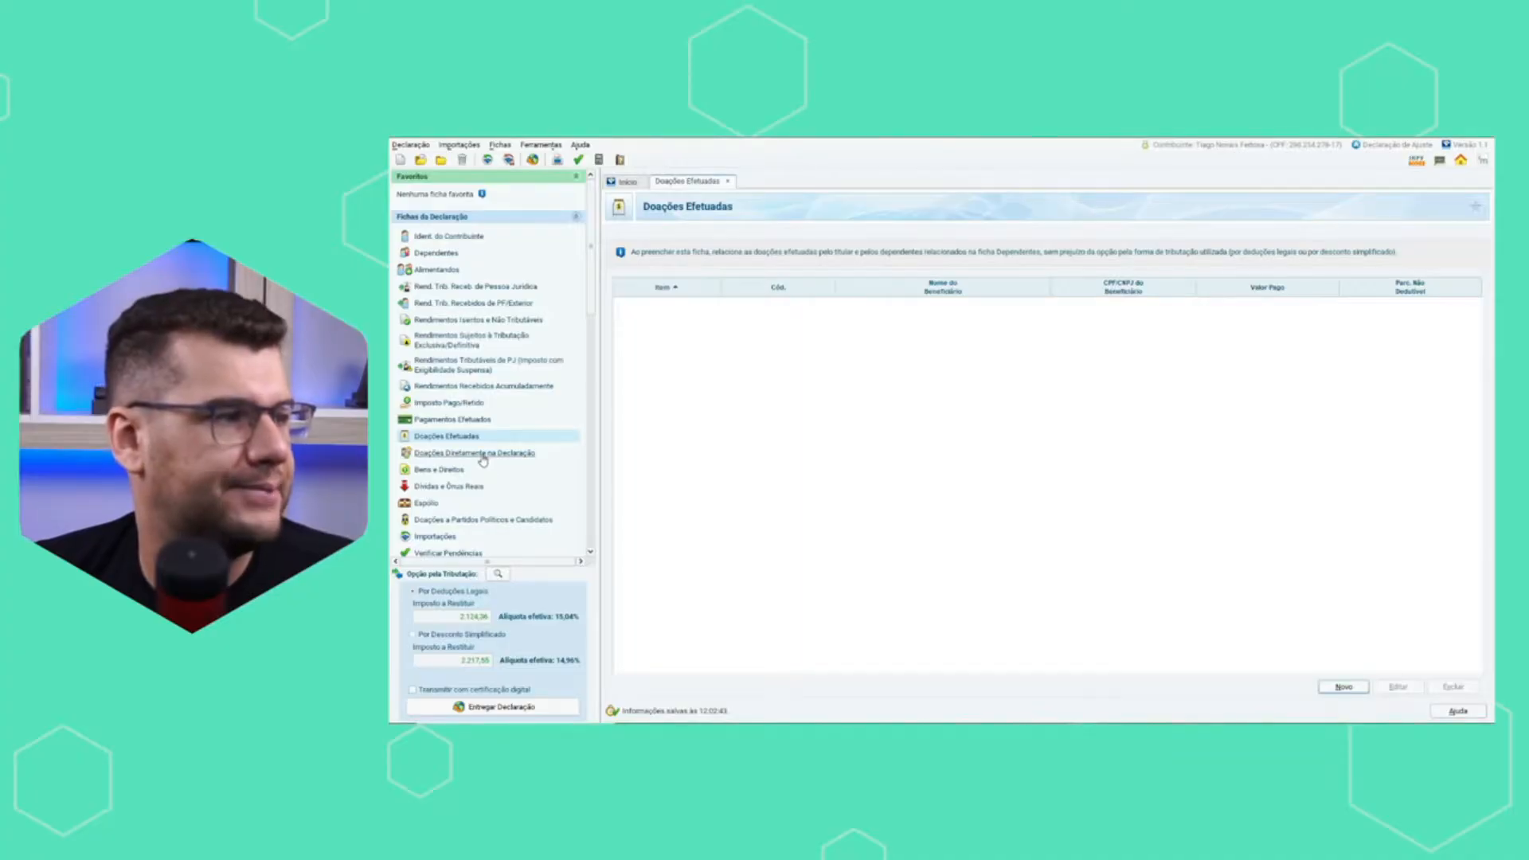
pyautogui.click(482, 453)
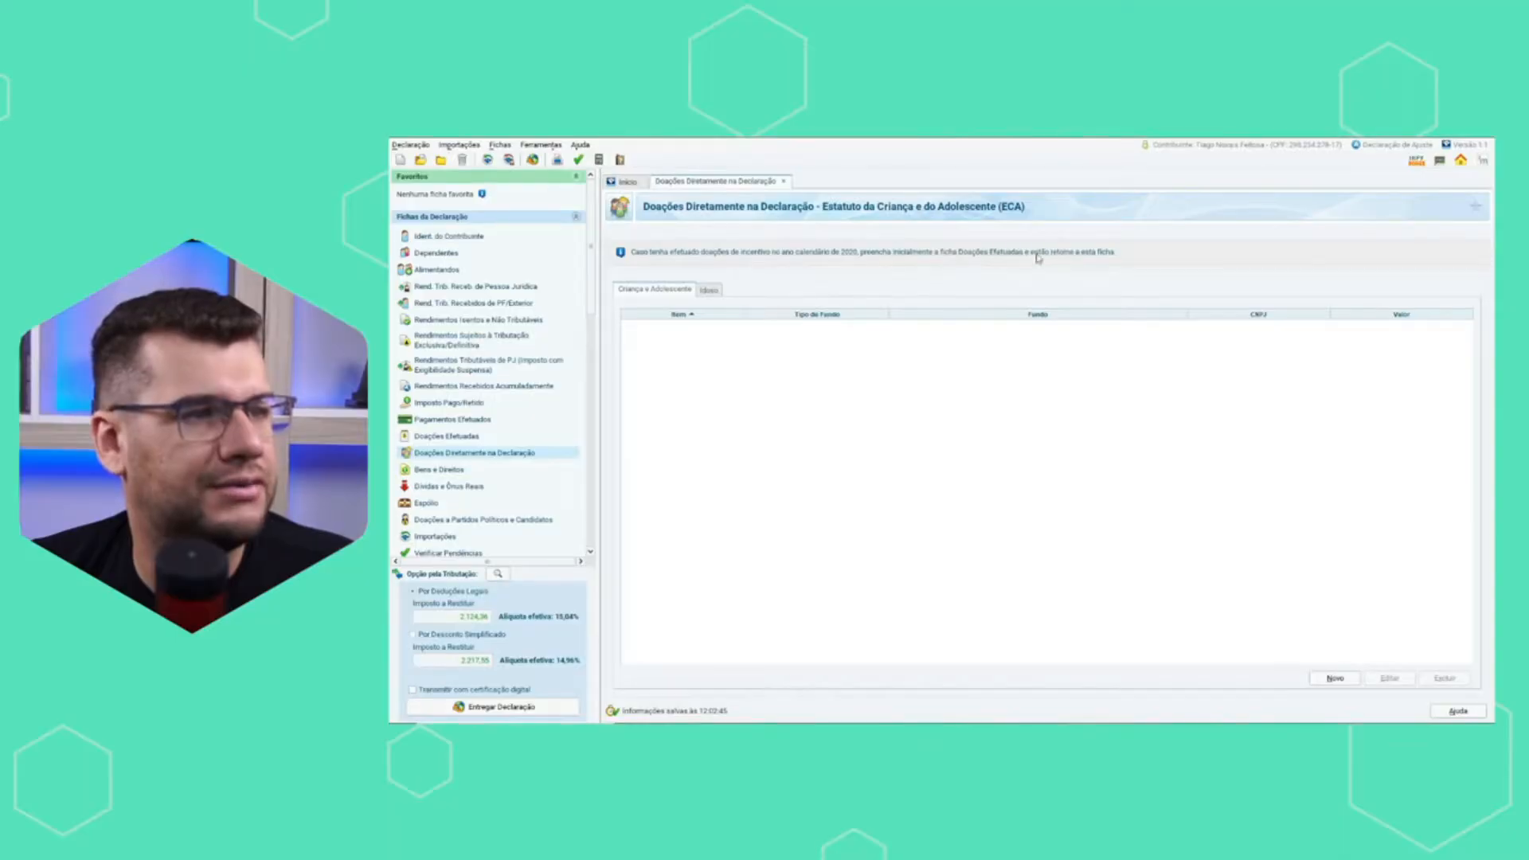
# Create a new Bens e Direitos item and set its code to 81 - Criptoativo Bitcoin - BTC.
pyautogui.click(450, 471)
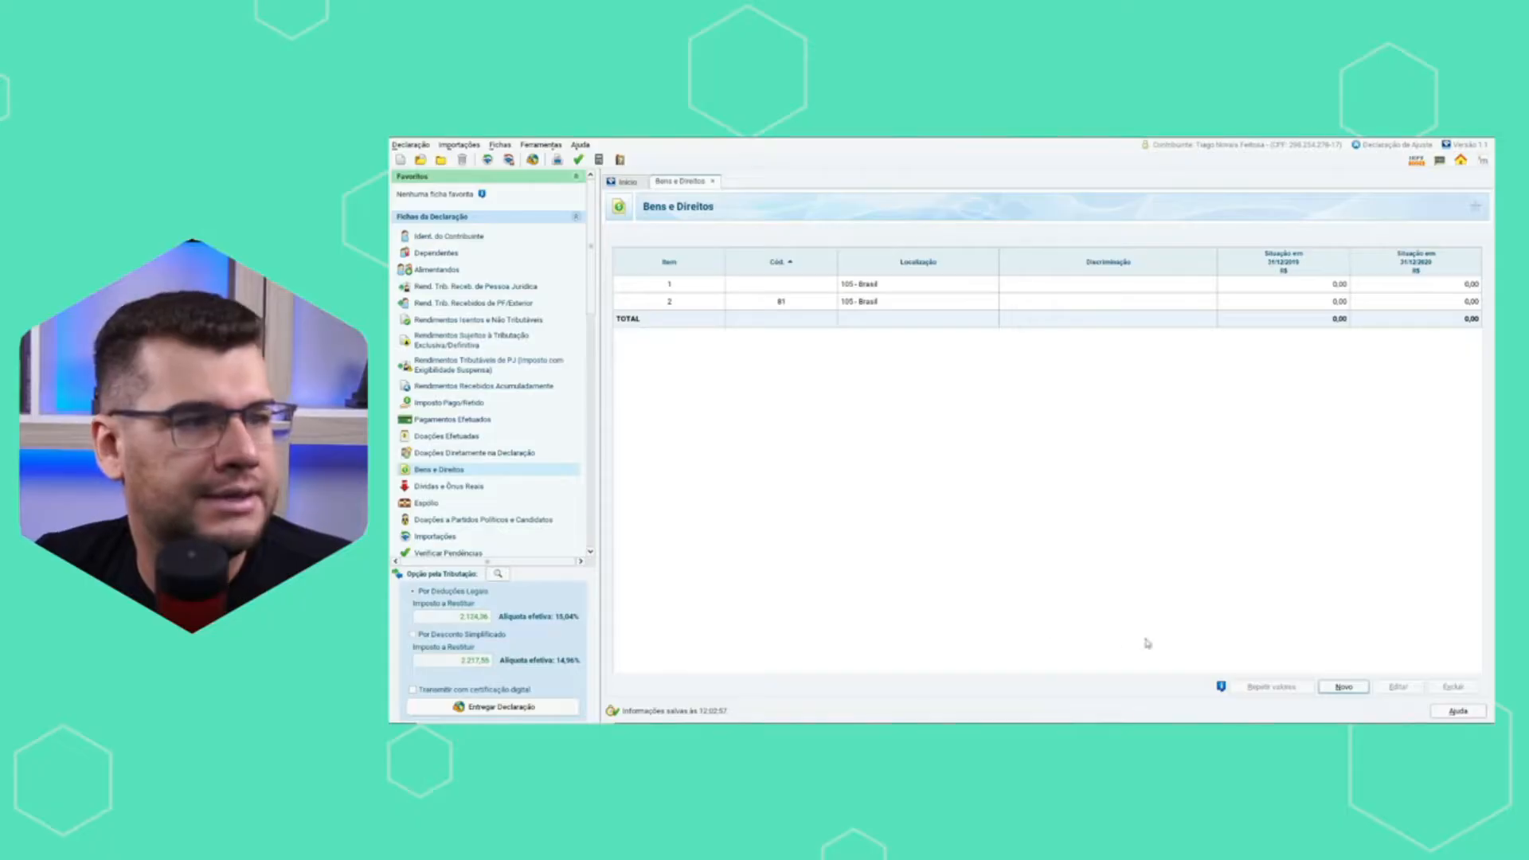
pyautogui.click(1343, 687)
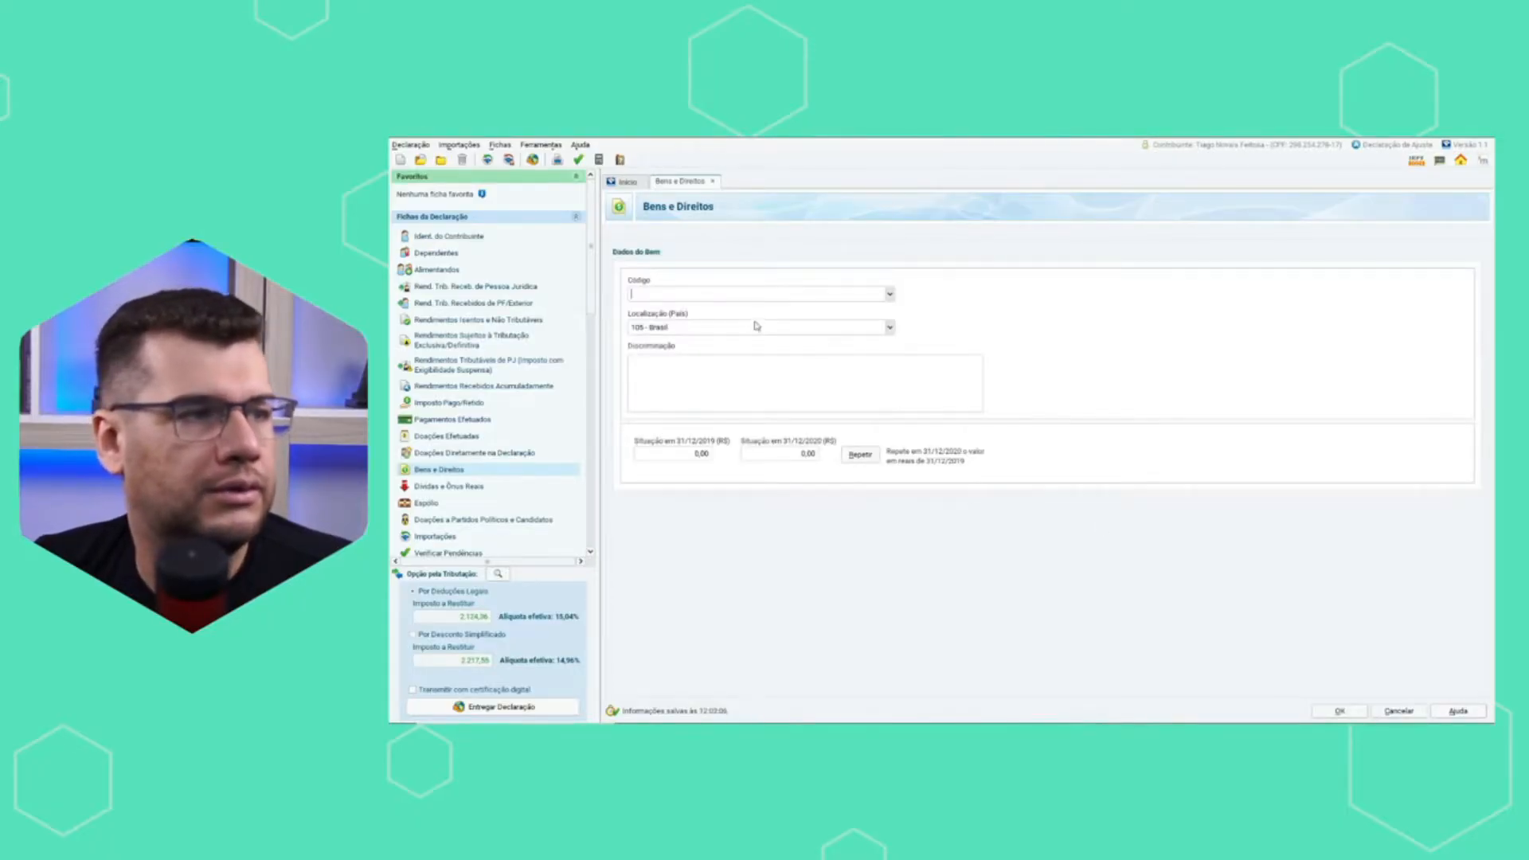
pyautogui.click(885, 295)
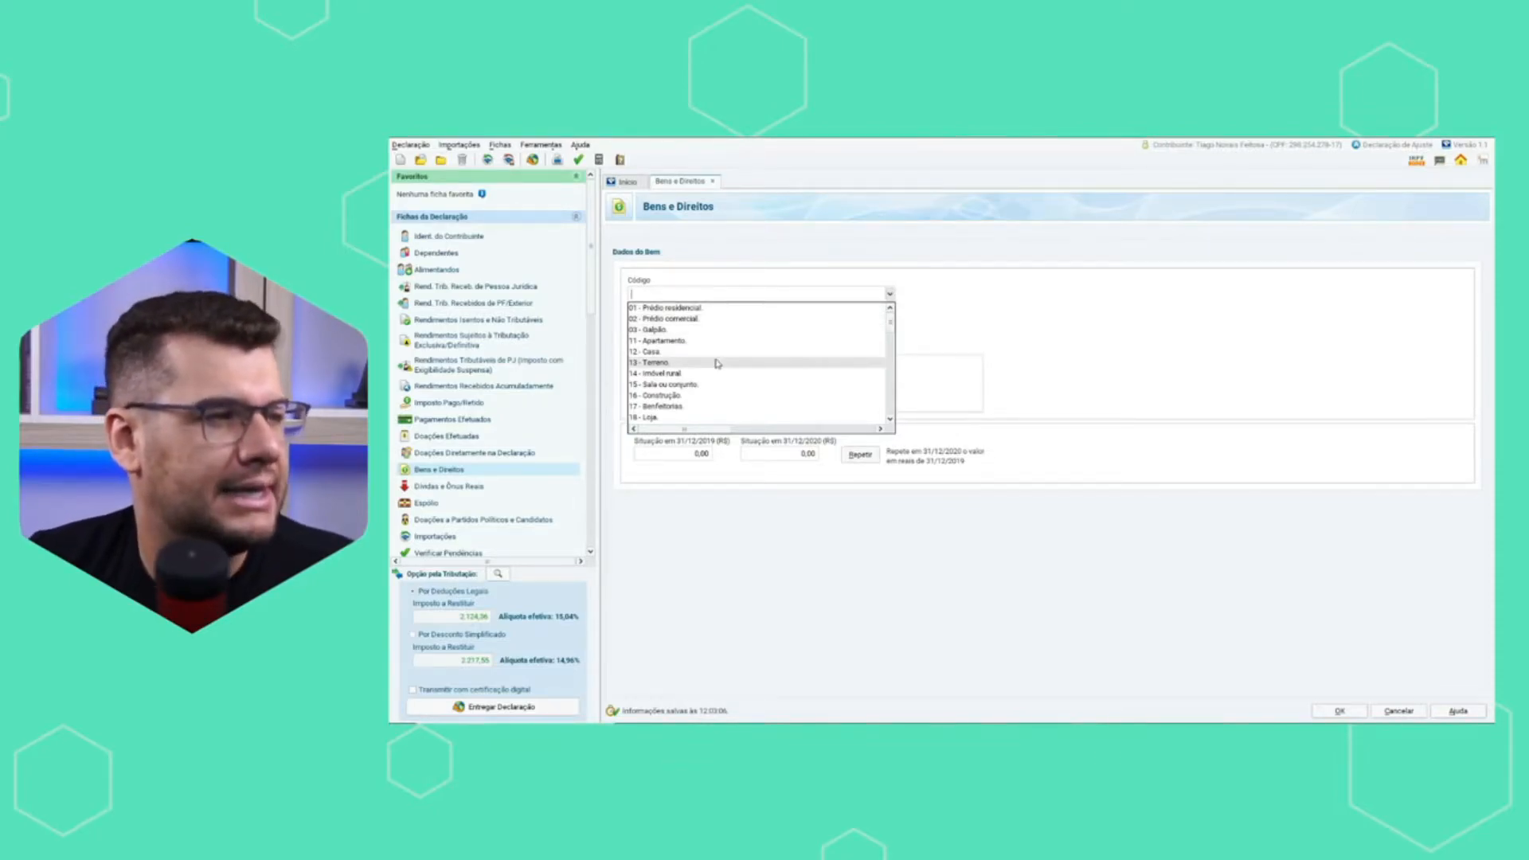
pyautogui.scroll(-1, 765, 394)
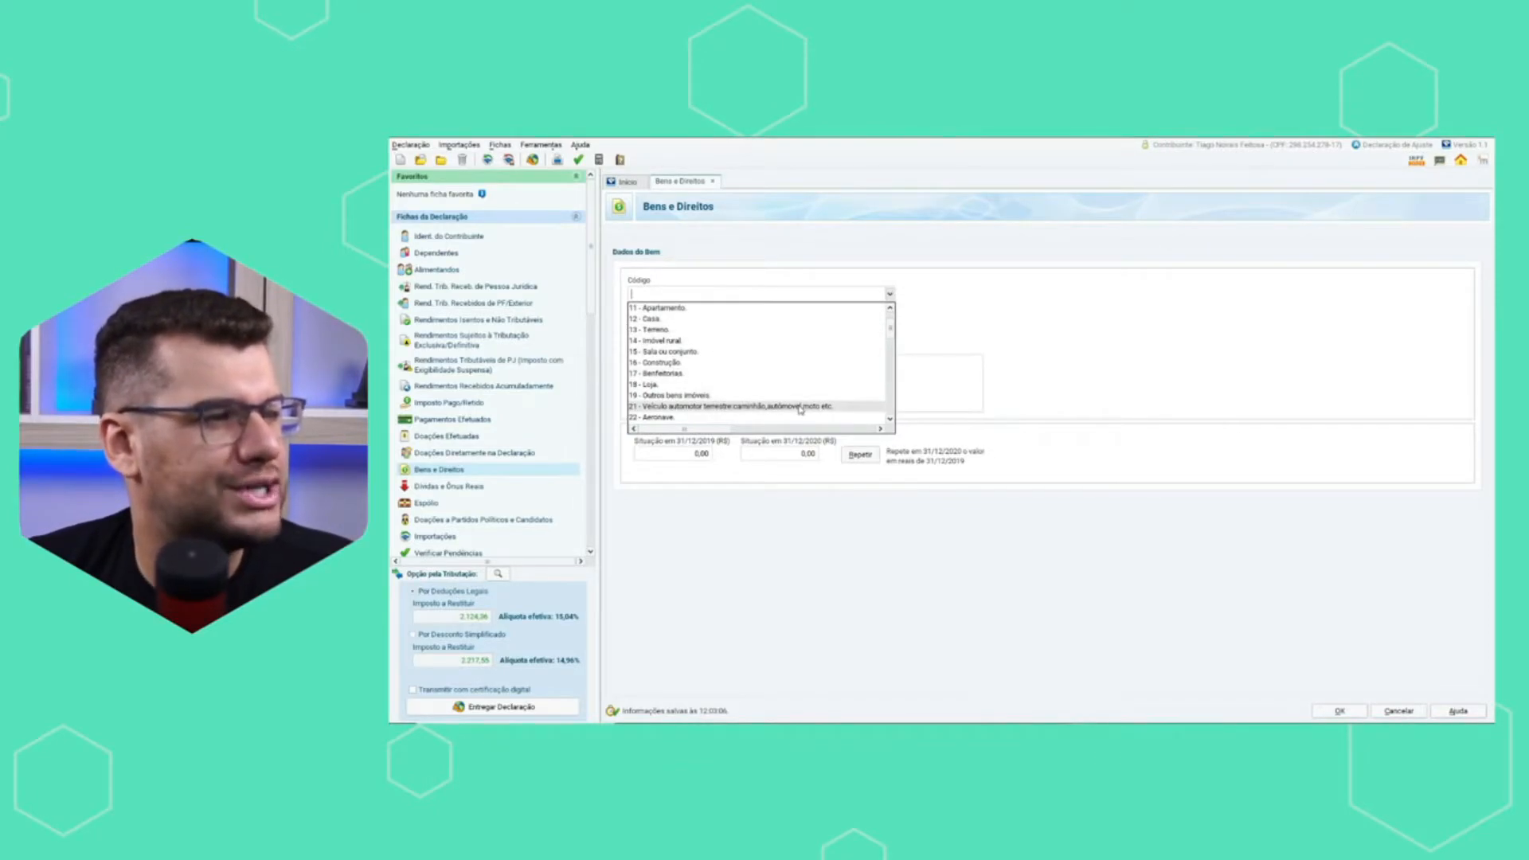
pyautogui.scroll(-2, 800, 410)
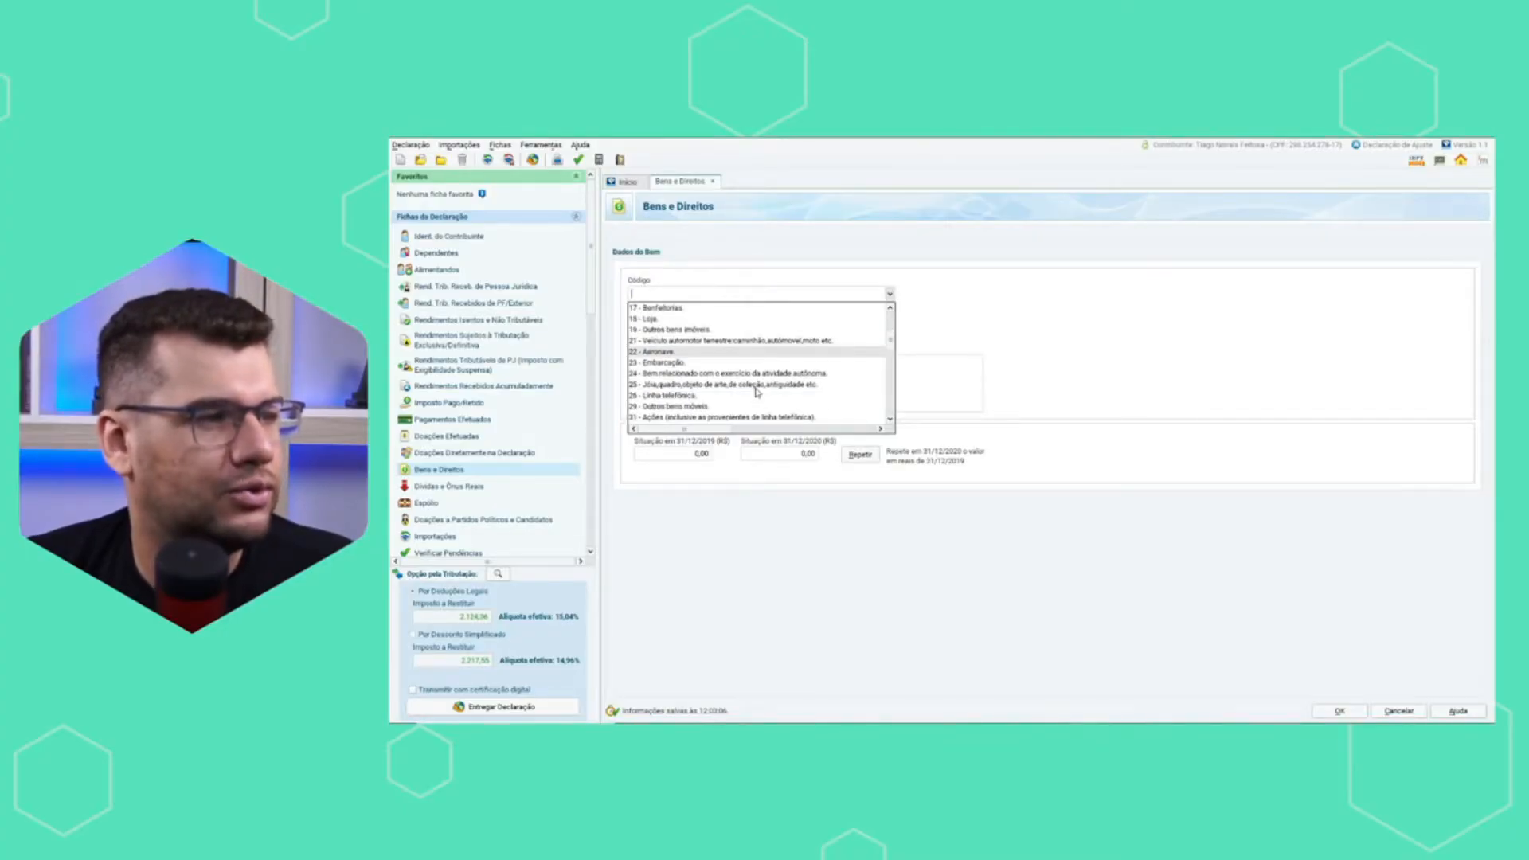
pyautogui.scroll(-1, 756, 390)
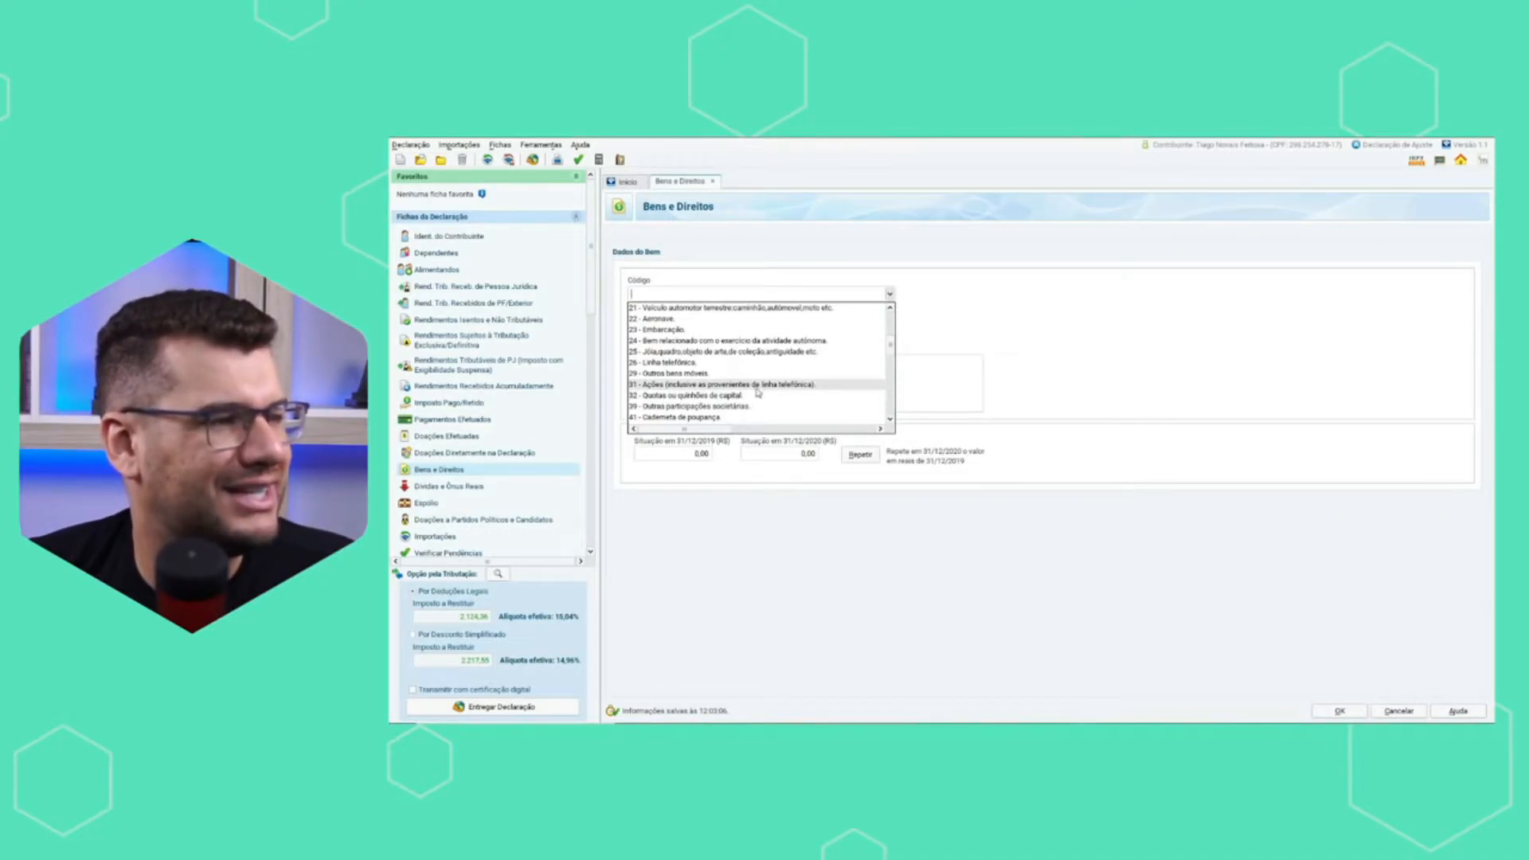
pyautogui.scroll(-1, 762, 402)
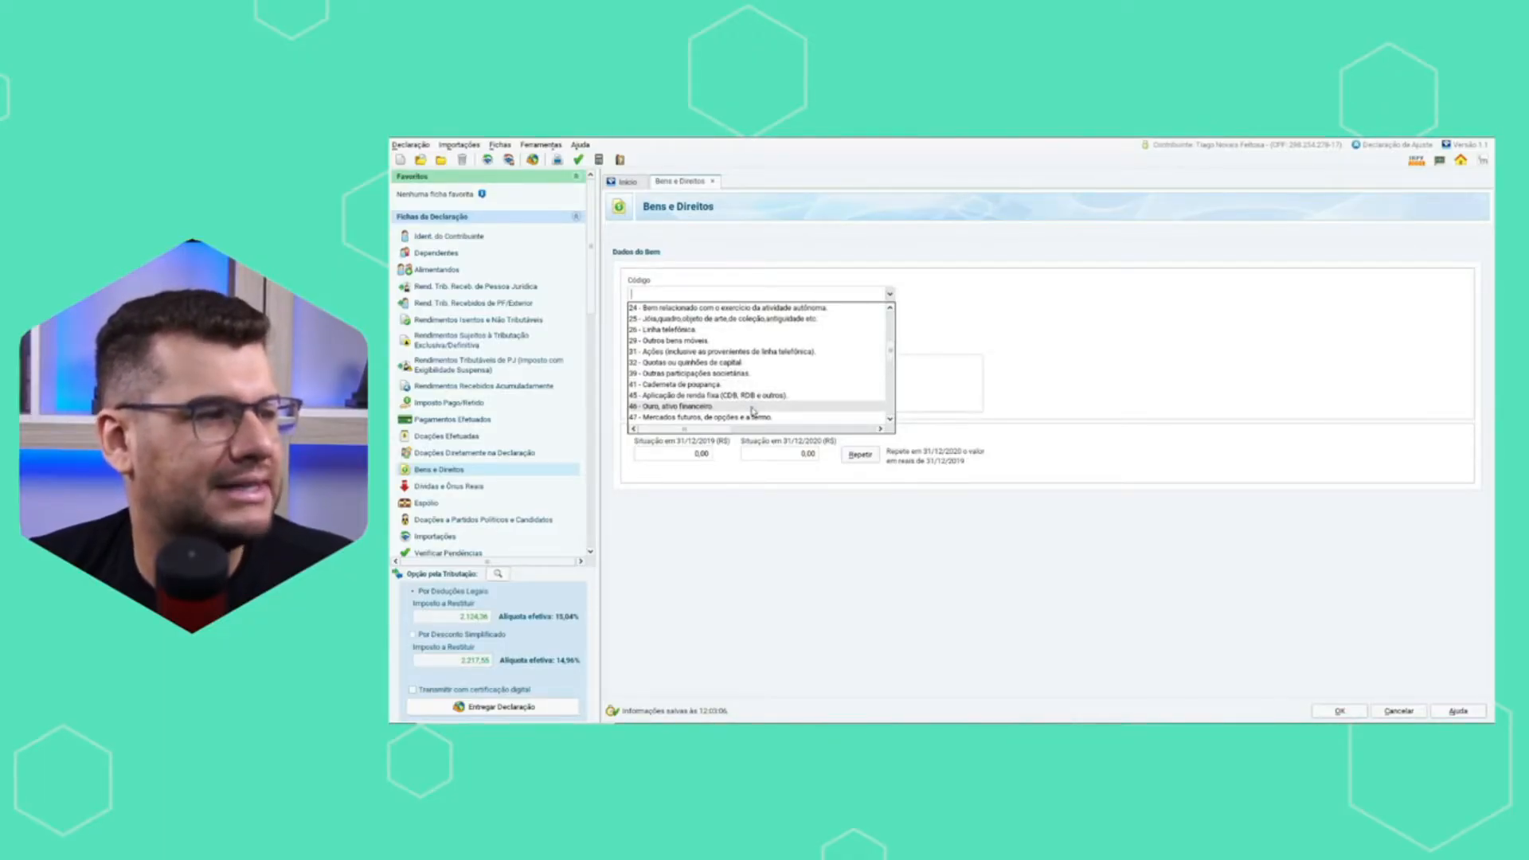
pyautogui.scroll(-1, 752, 410)
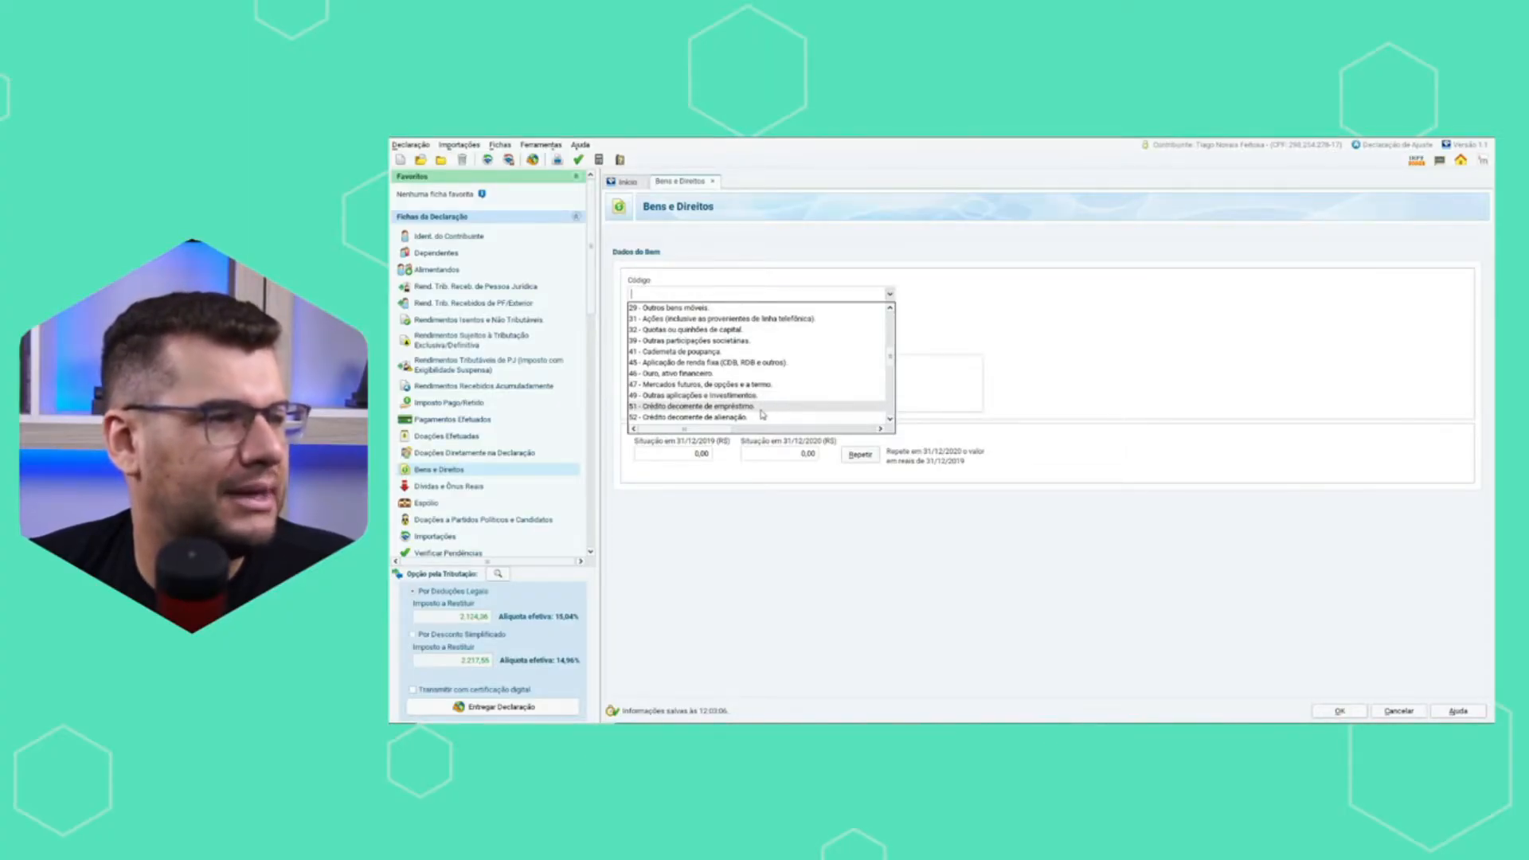
pyautogui.scroll(-1, 762, 414)
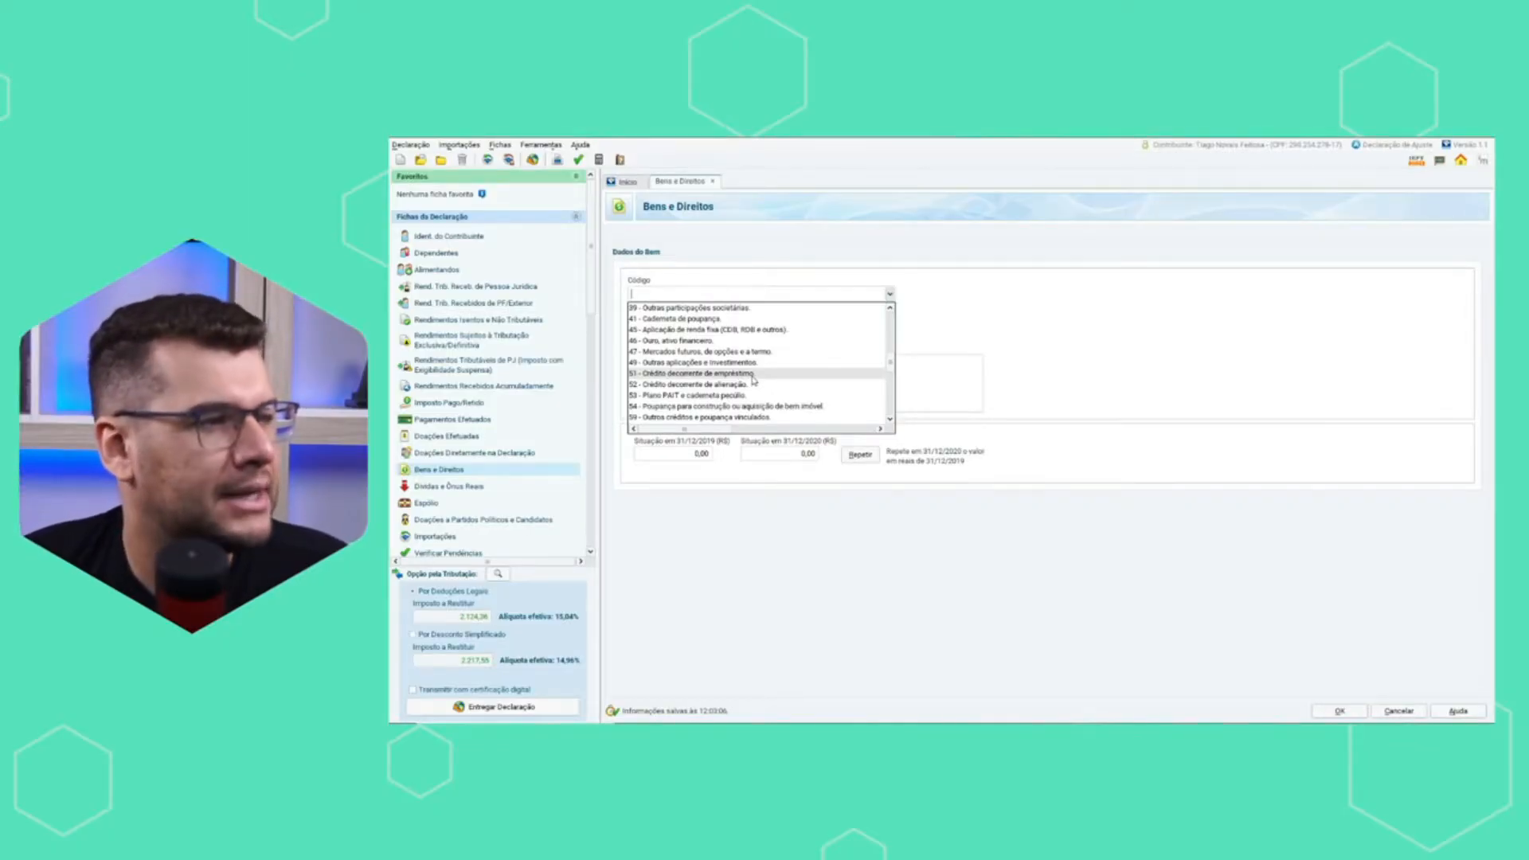
pyautogui.scroll(-1, 758, 407)
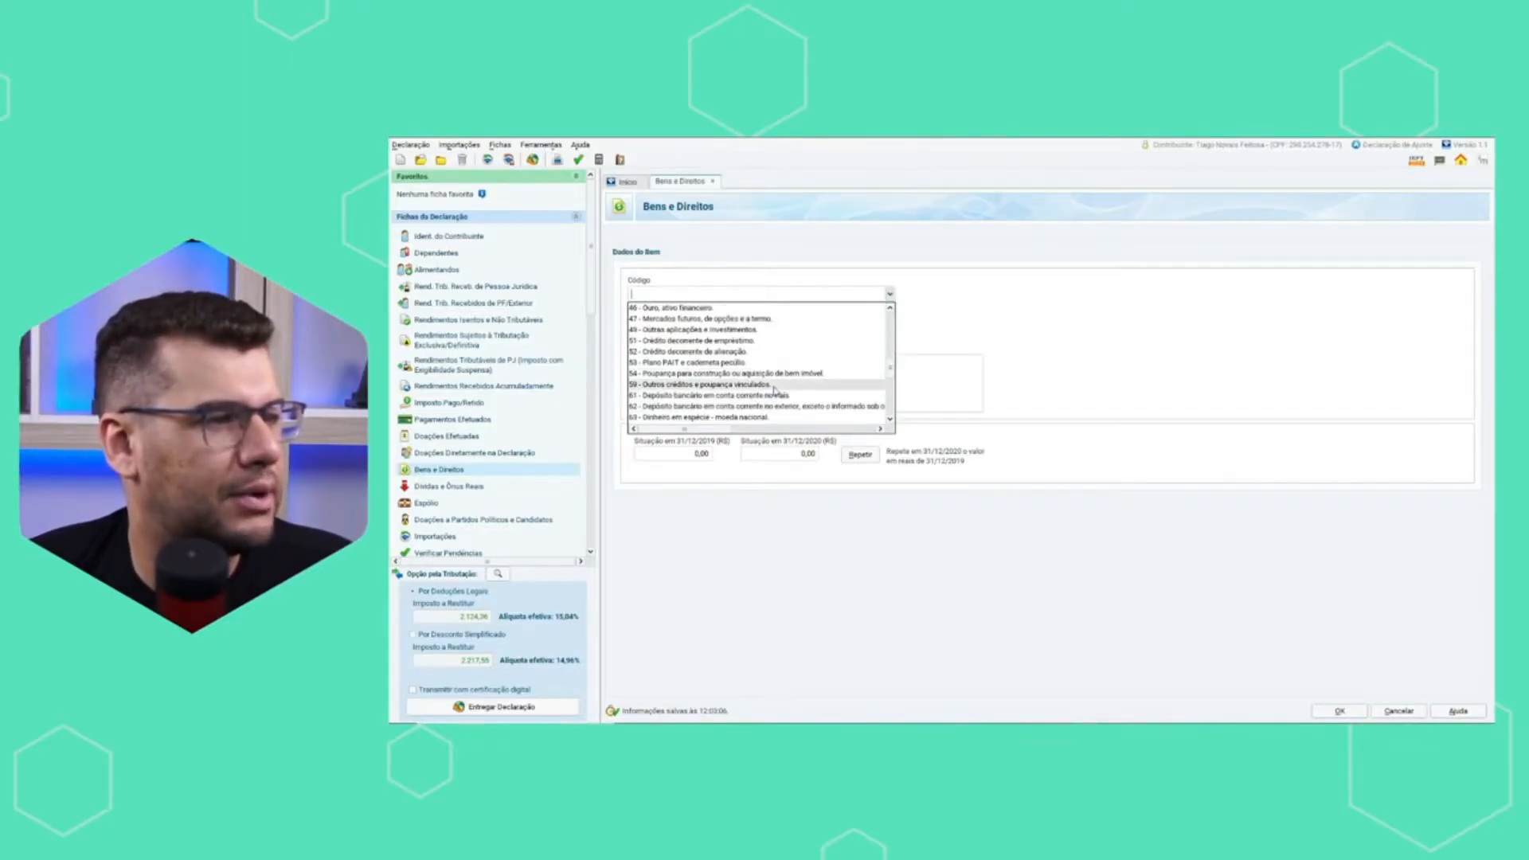
pyautogui.scroll(-1, 773, 390)
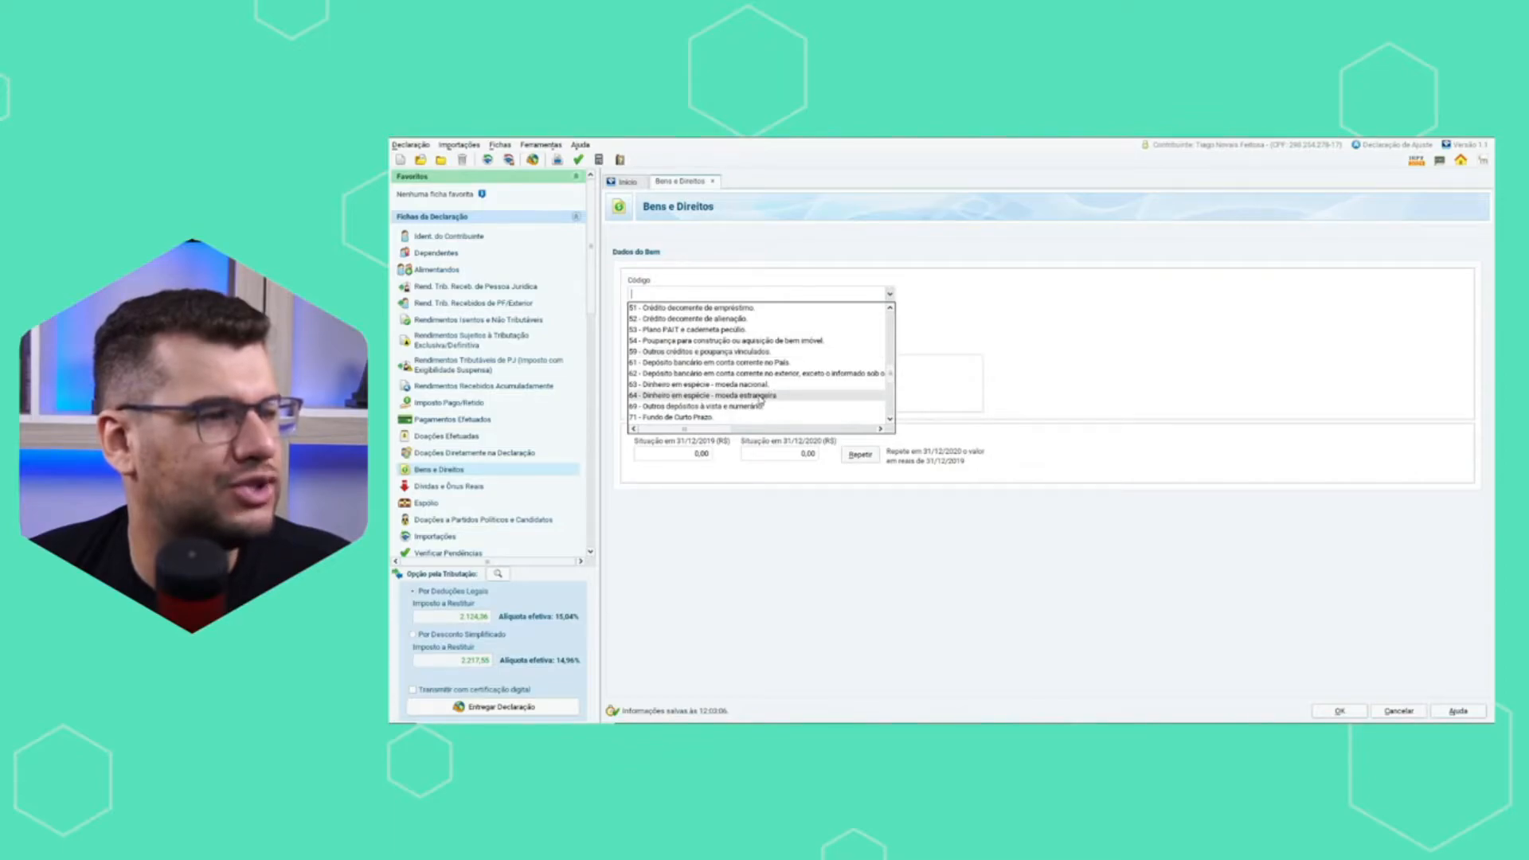
pyautogui.scroll(-3, 760, 397)
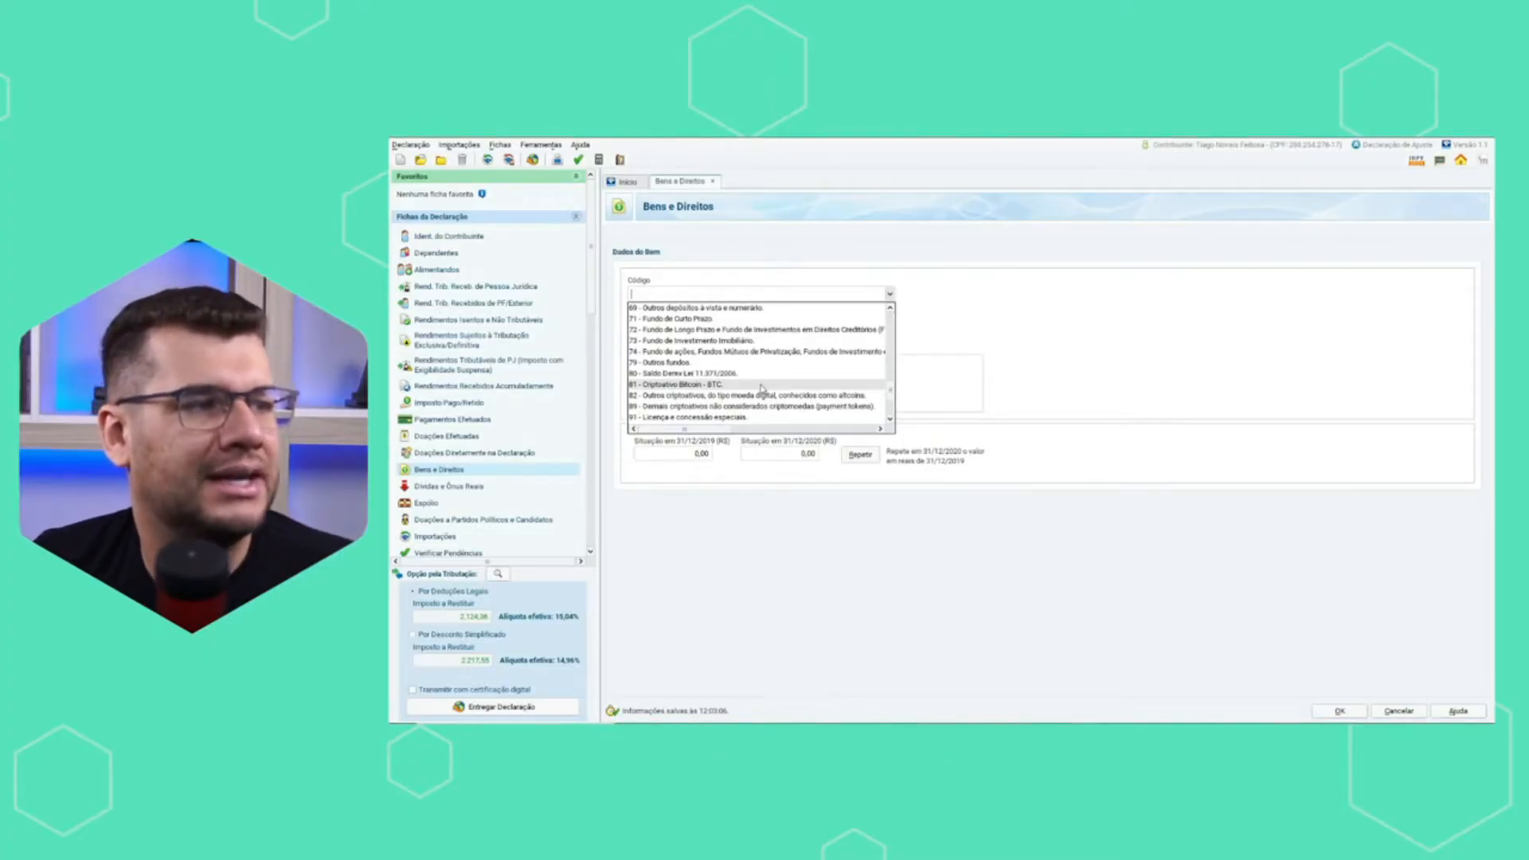
pyautogui.click(762, 386)
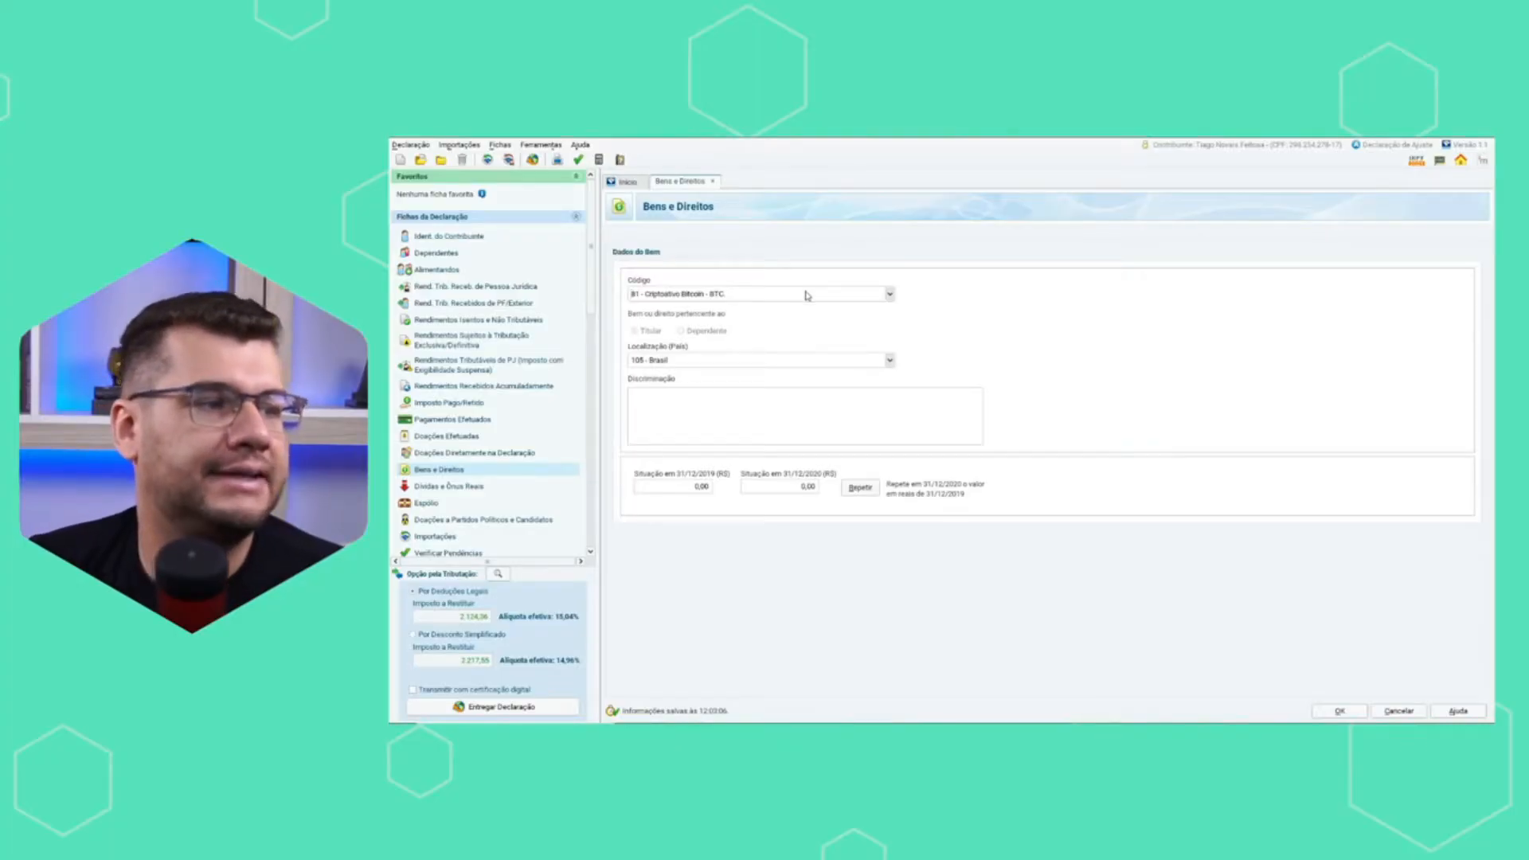
# Go through the asset's Discriminação field and its Situação em 31/12/2019 and 31/12/2020 fields.
pyautogui.click(743, 426)
pyautogui.click(691, 489)
pyautogui.click(795, 490)
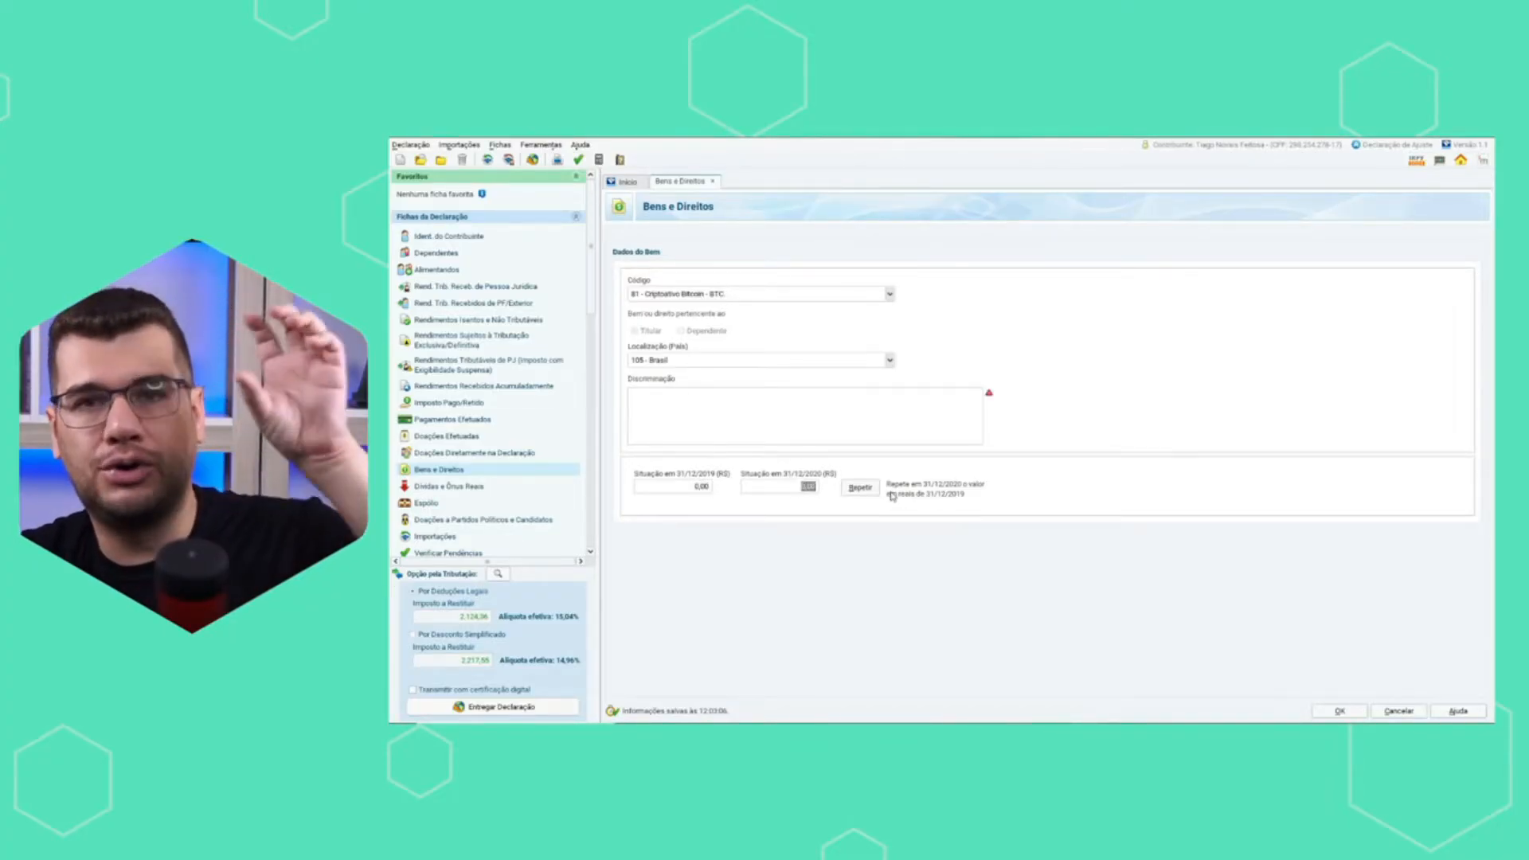
# Create a new Dívidas e Ônus Reais item and set its code to 11 - Estabelecimento bancário comercial.
pyautogui.click(470, 487)
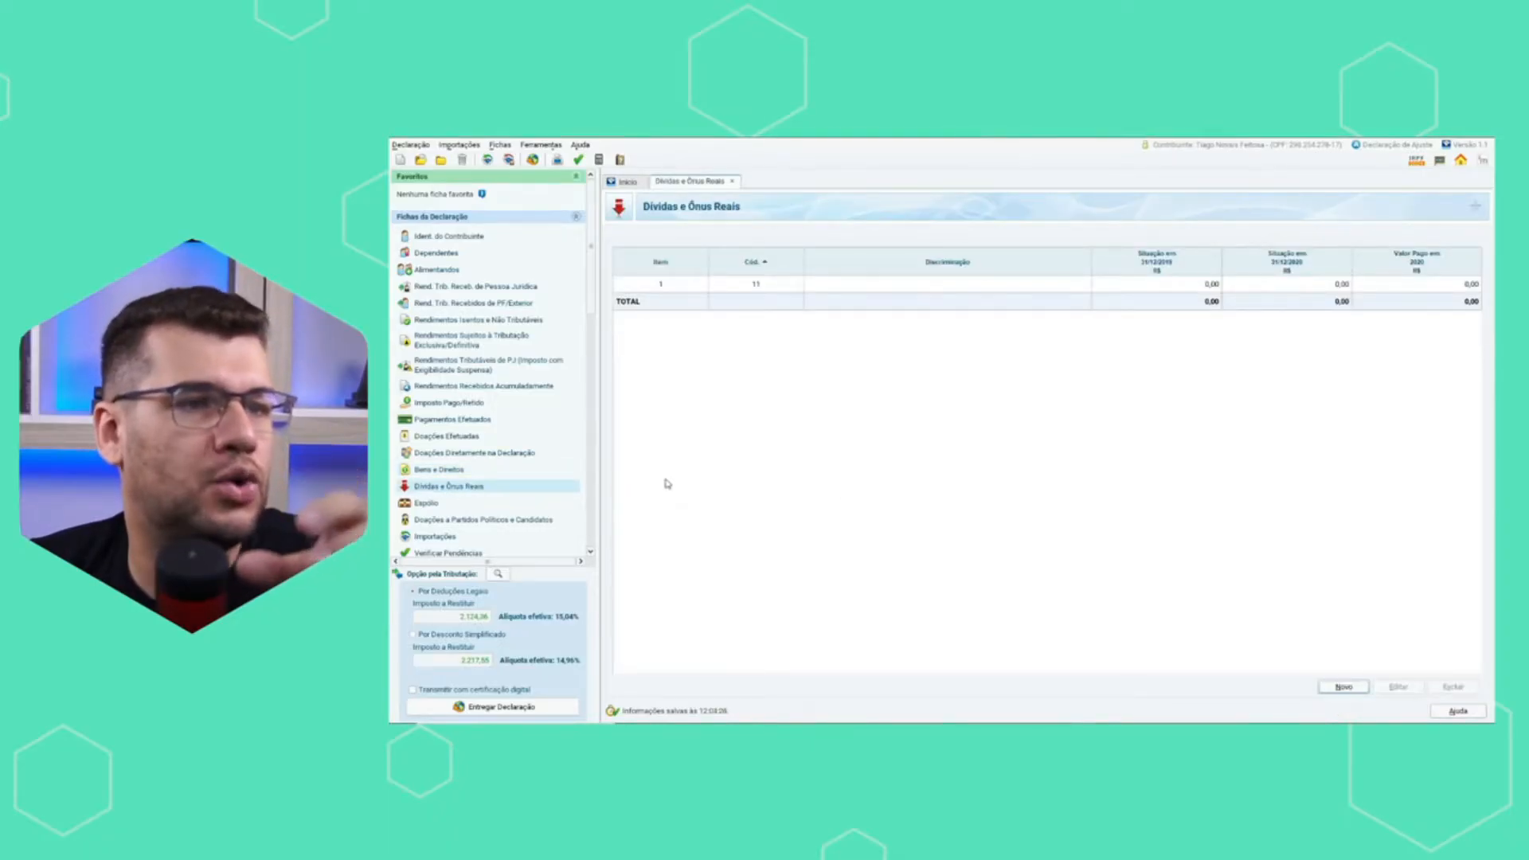
pyautogui.click(1358, 689)
pyautogui.click(950, 287)
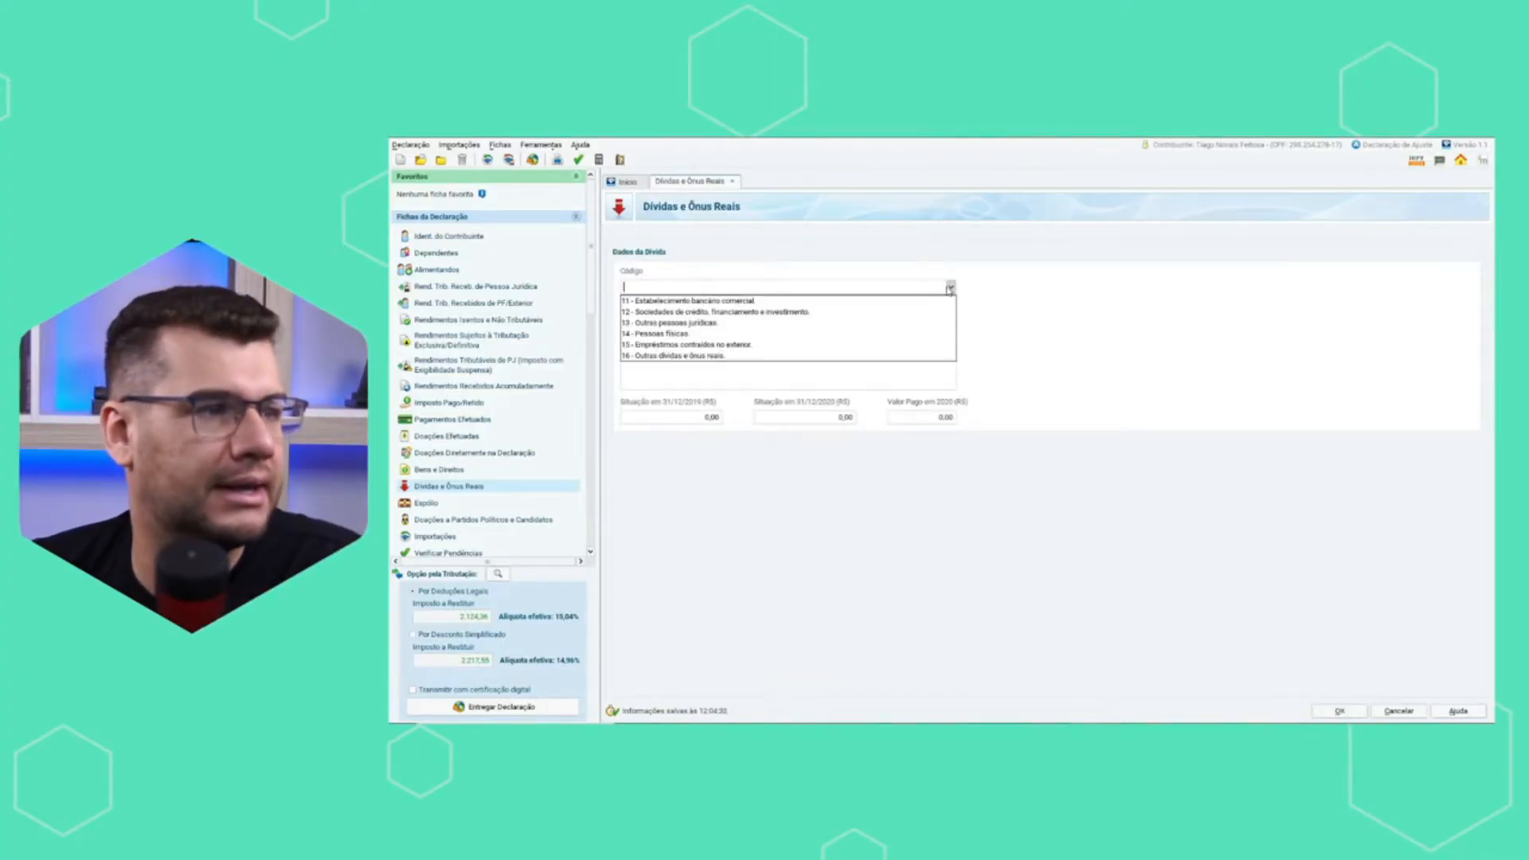
pyautogui.click(784, 302)
pyautogui.write('jghf')
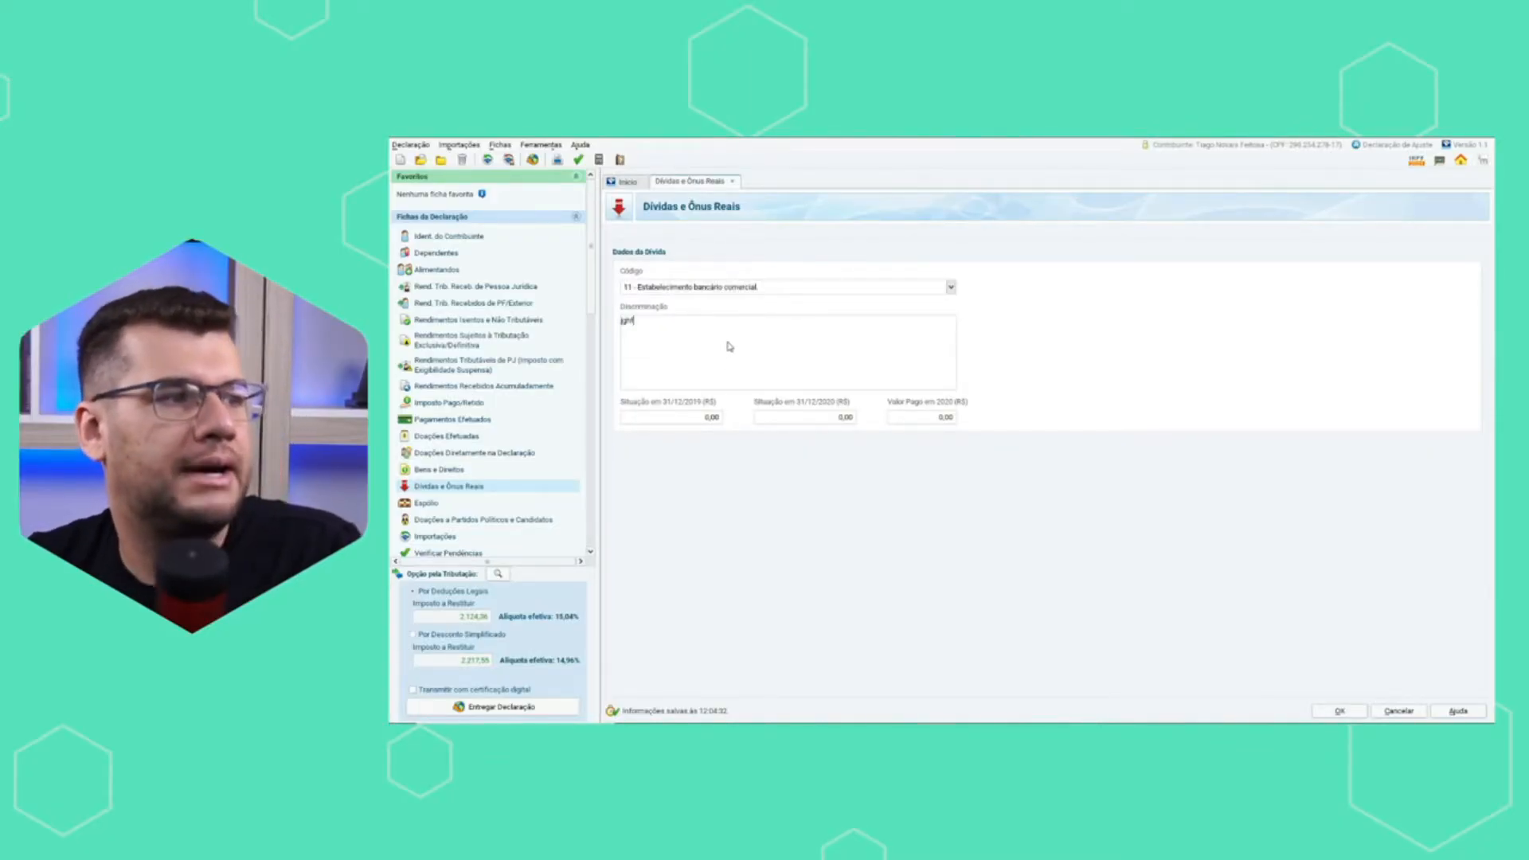
pyautogui.write('jdhgfkd')
pyautogui.press('BackSpace')
pyautogui.press('BackSpace')
pyautogui.press('BackSpace')
pyautogui.press('BackSpace')
pyautogui.press('BackSpace')
pyautogui.press('BackSpace')
pyautogui.press('BackSpace')
pyautogui.press('BackSpace')
pyautogui.press('BackSpace')
pyautogui.press('BackSpace')
pyautogui.press('BackSpace')
# Describe the debt as "parcelamento da casa" and go to its Valor Pago em 2020 field.
pyautogui.write('p')
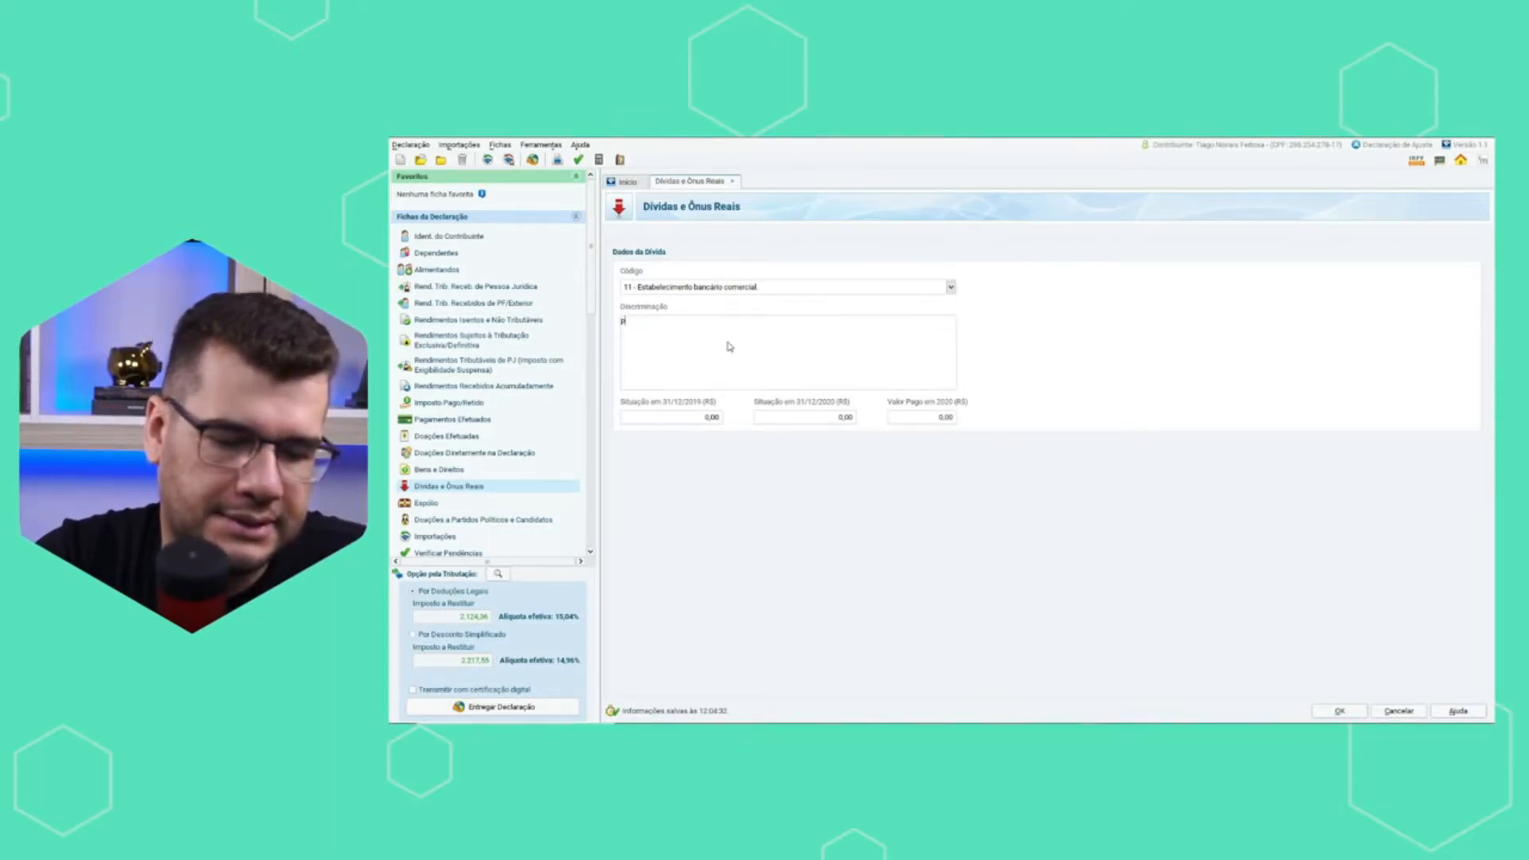
pyautogui.write('arce')
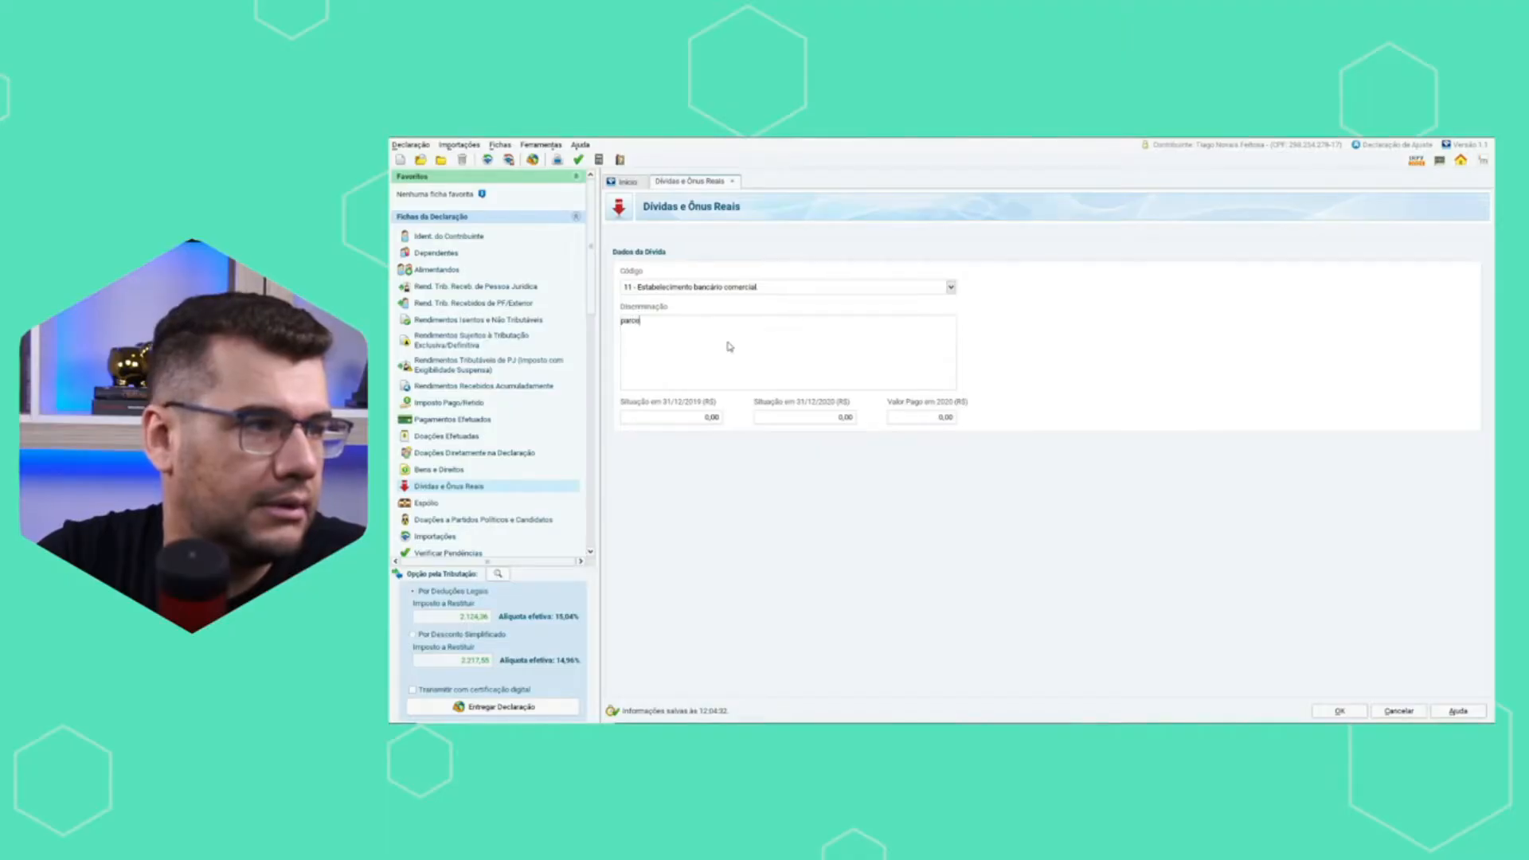
pyautogui.write('lamento da casa')
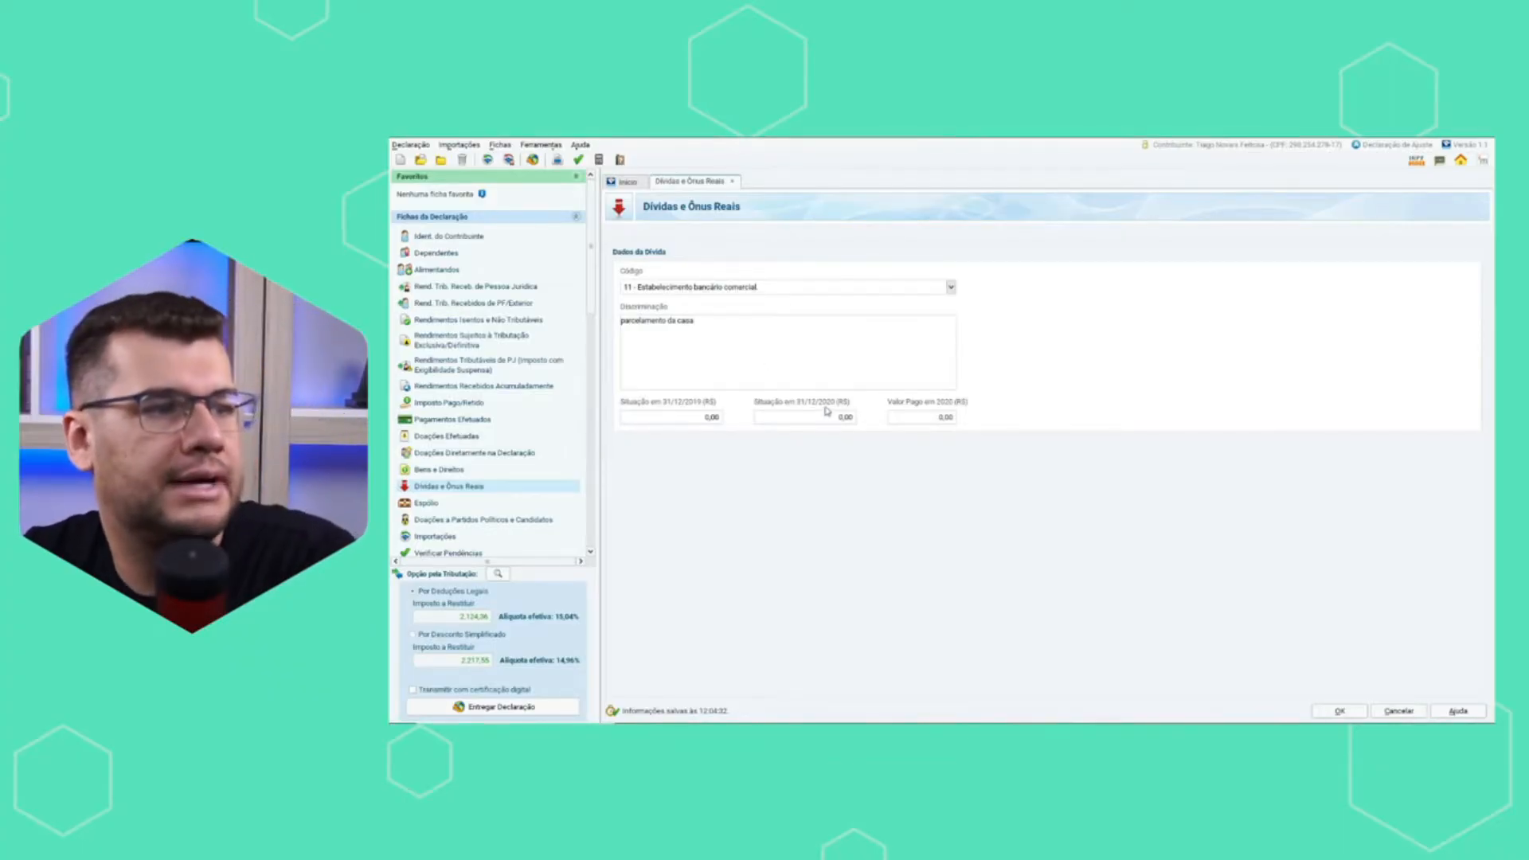
pyautogui.click(903, 421)
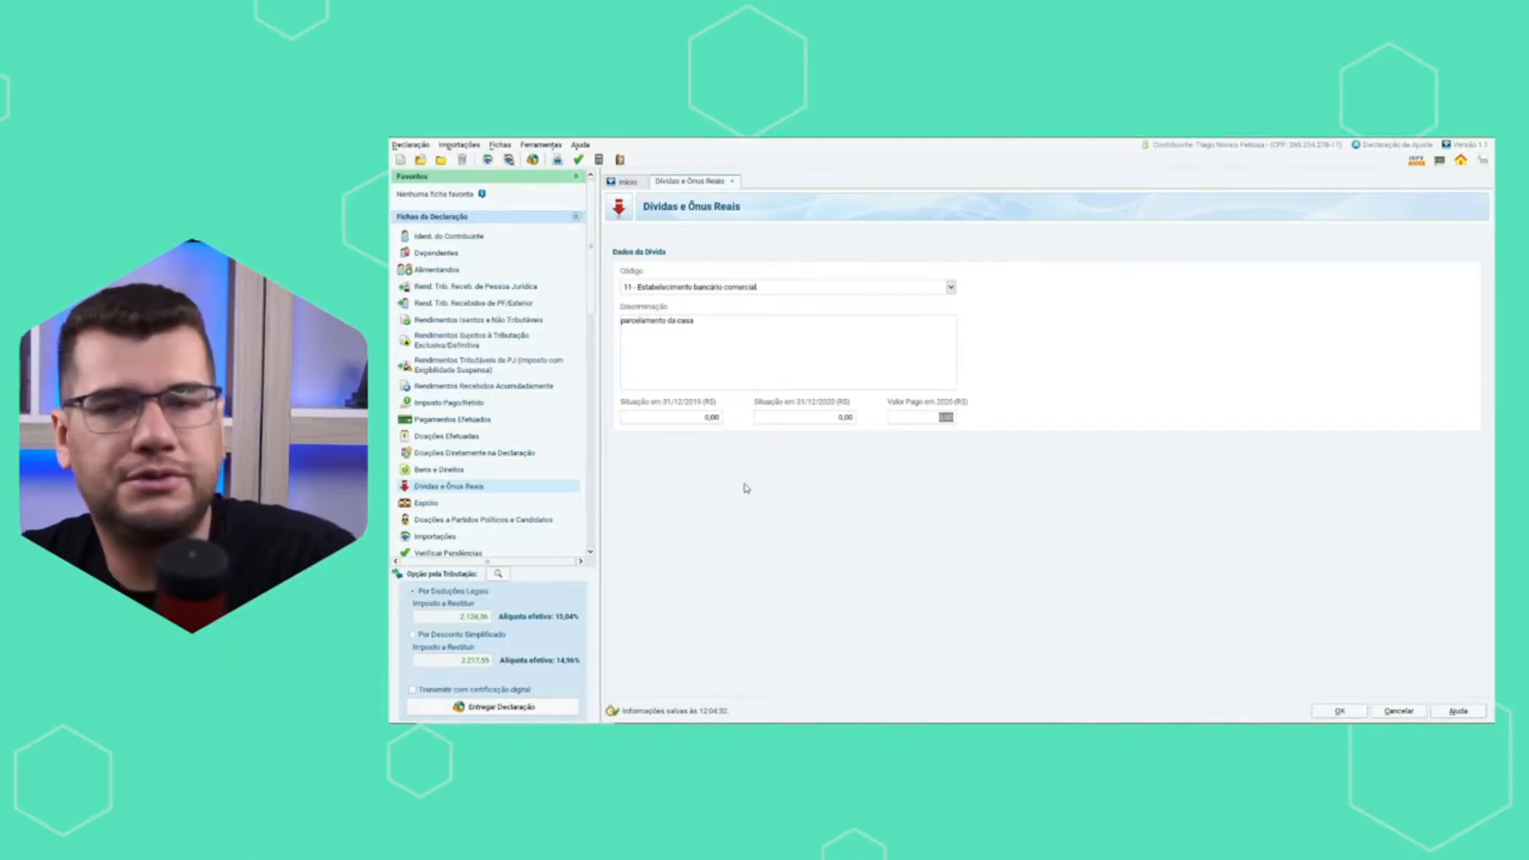
# Edit item 3 in Bens e Direitos, changing its code to 12 - Casa and filling in its Discriminação as a property.
pyautogui.click(441, 470)
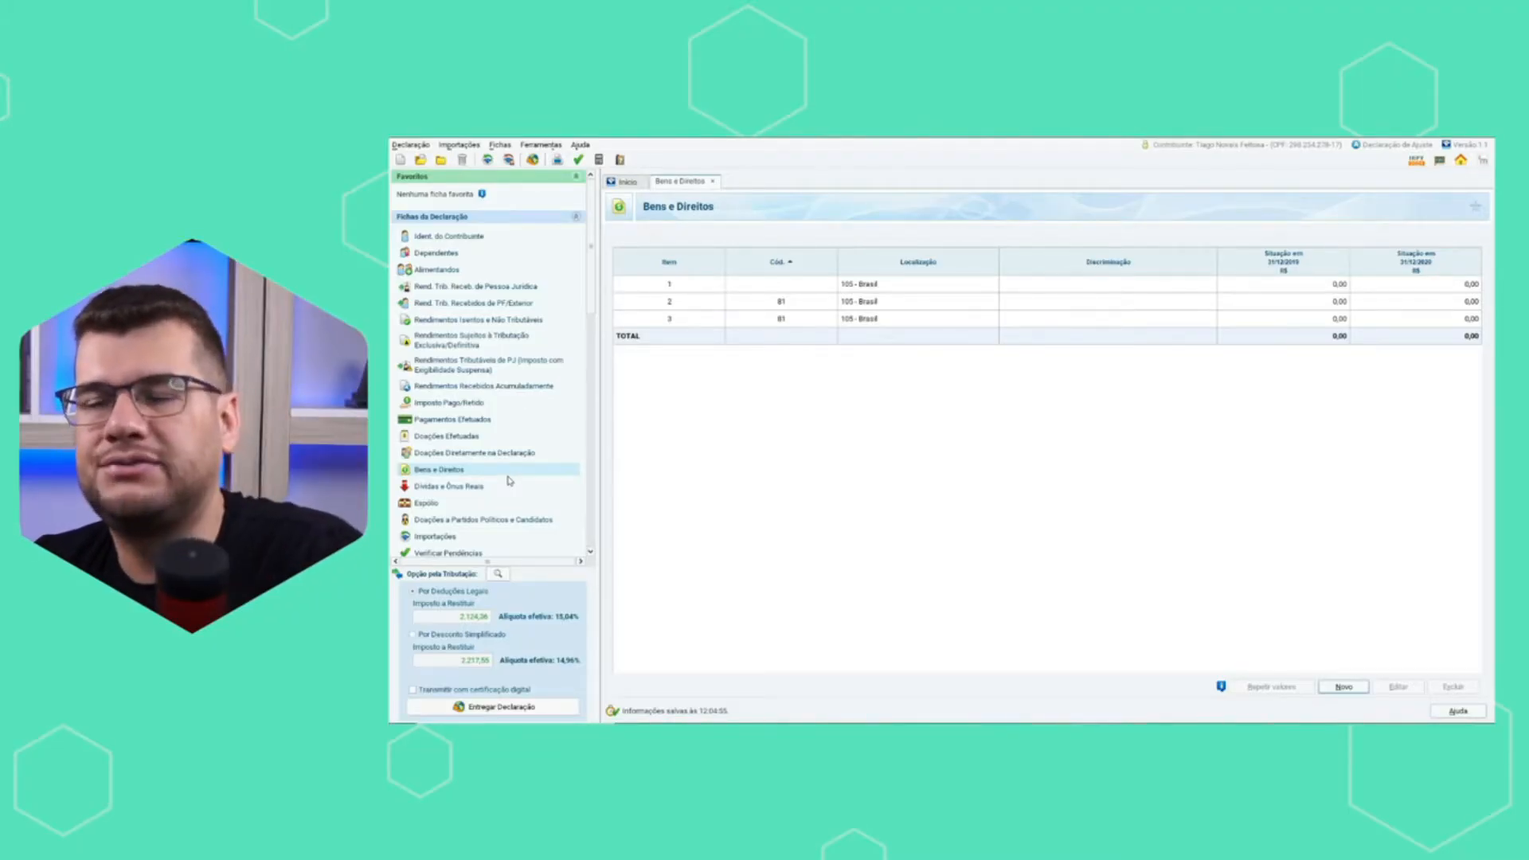
pyautogui.click(1323, 320)
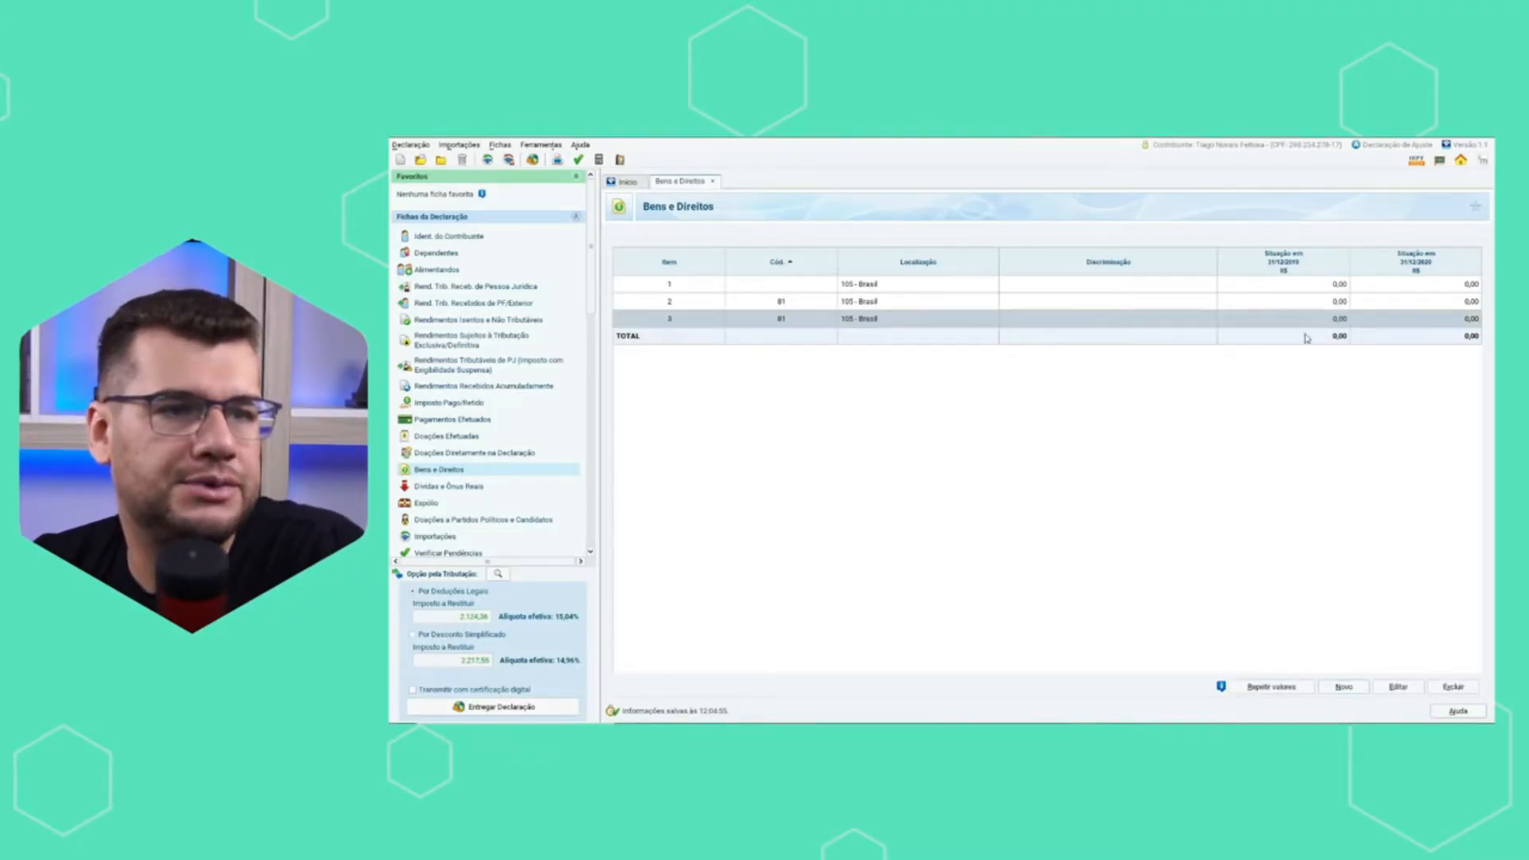
pyautogui.click(1399, 686)
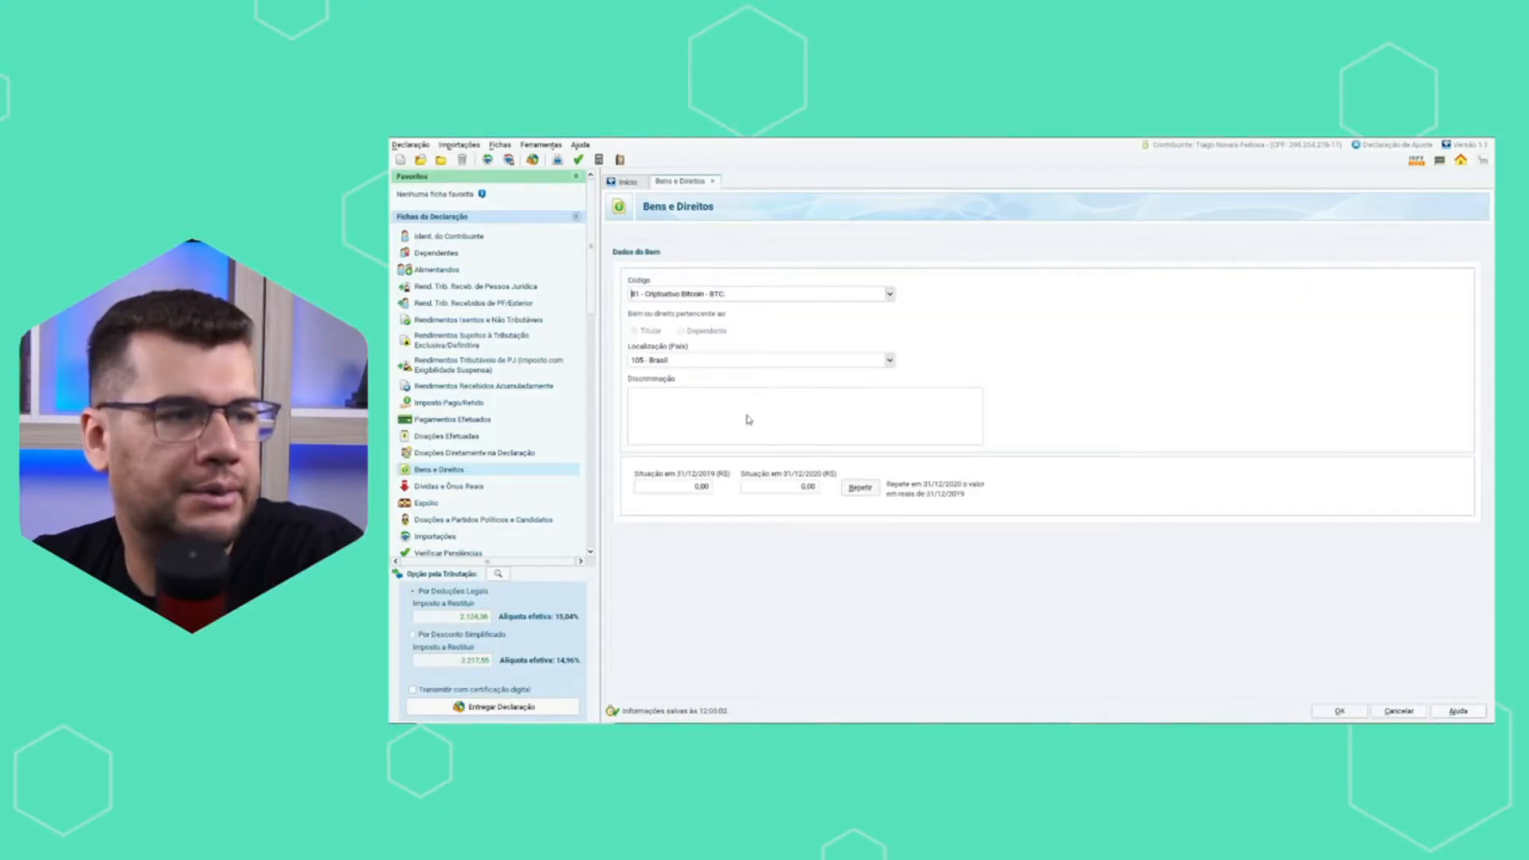
pyautogui.click(781, 294)
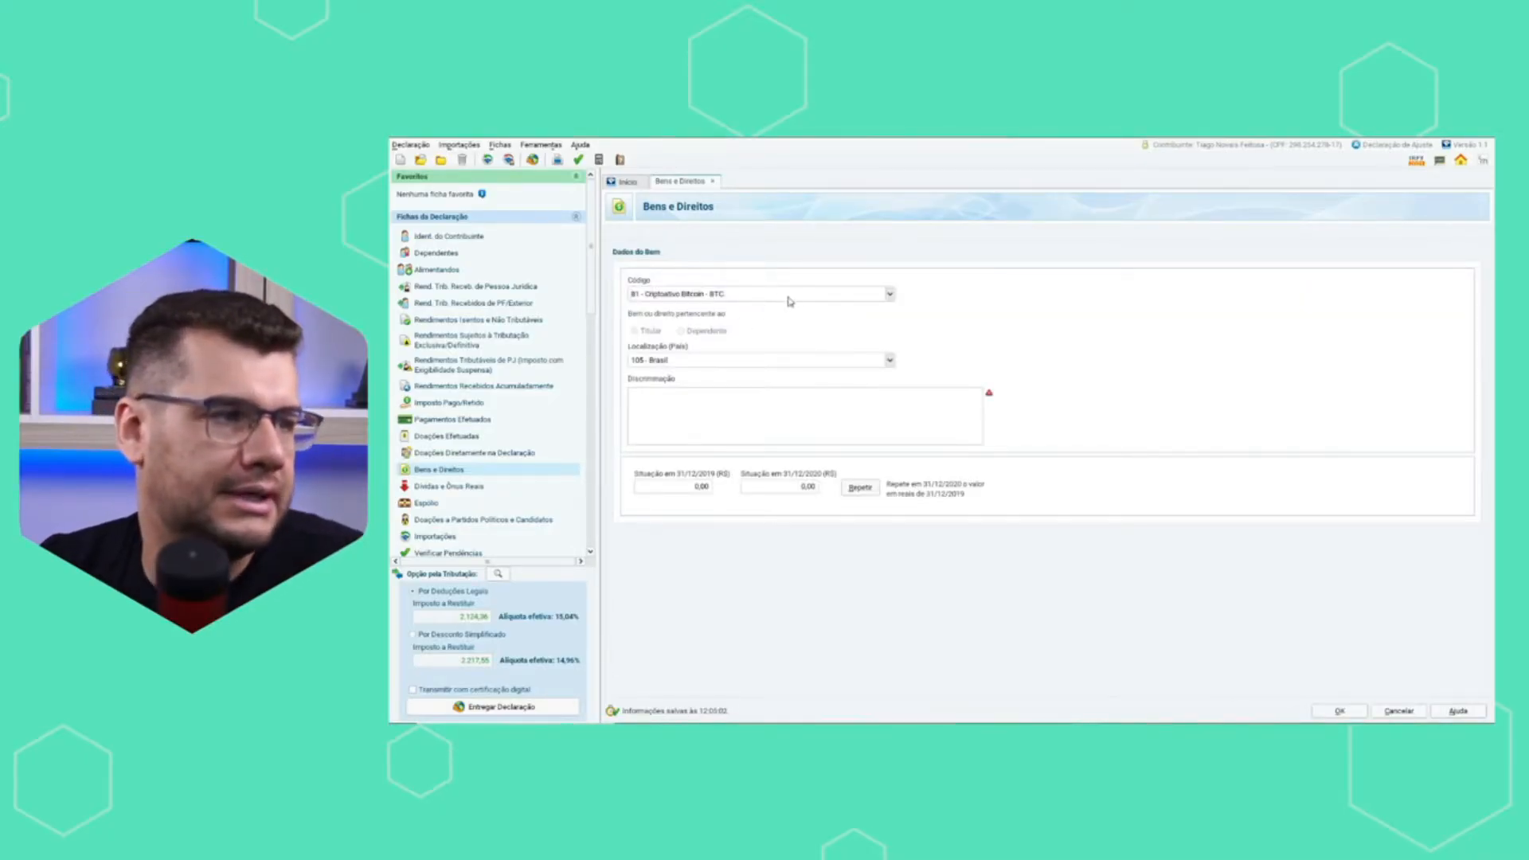
pyautogui.click(889, 294)
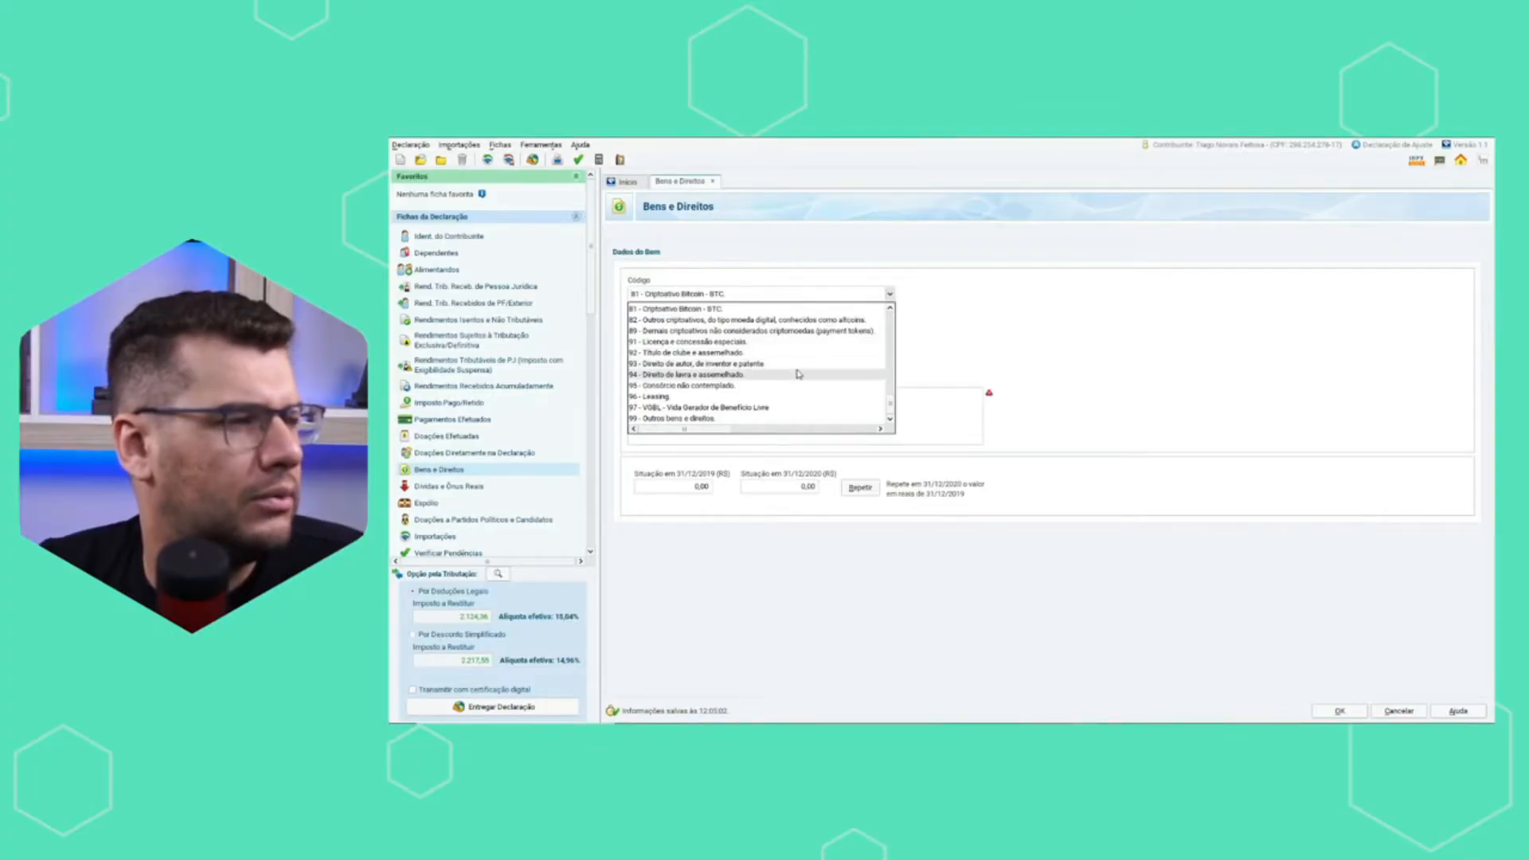
pyautogui.scroll(5, 799, 373)
pyautogui.scroll(2, 798, 373)
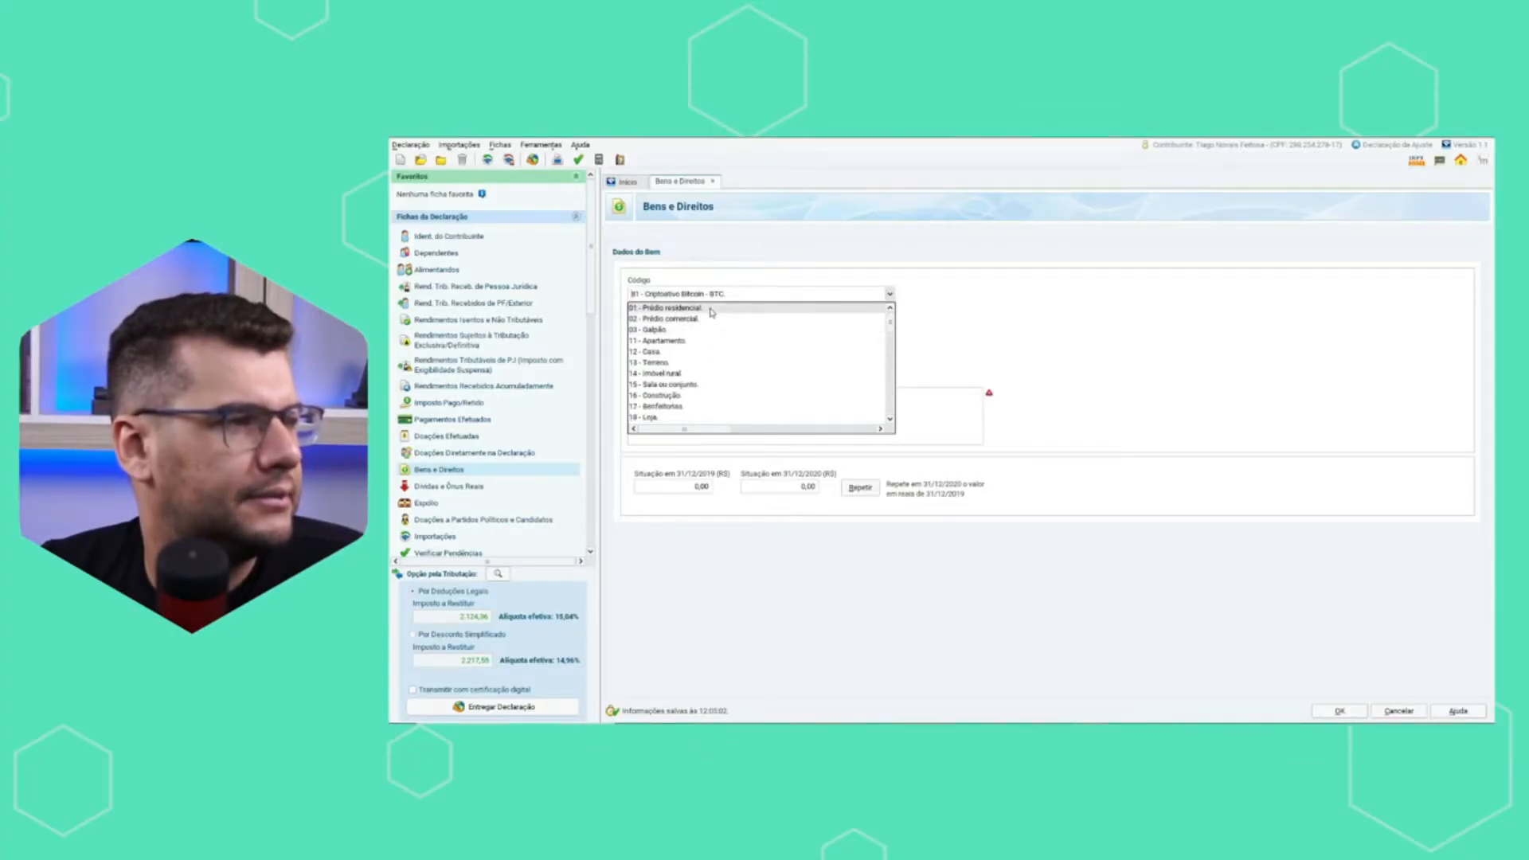
pyautogui.click(707, 351)
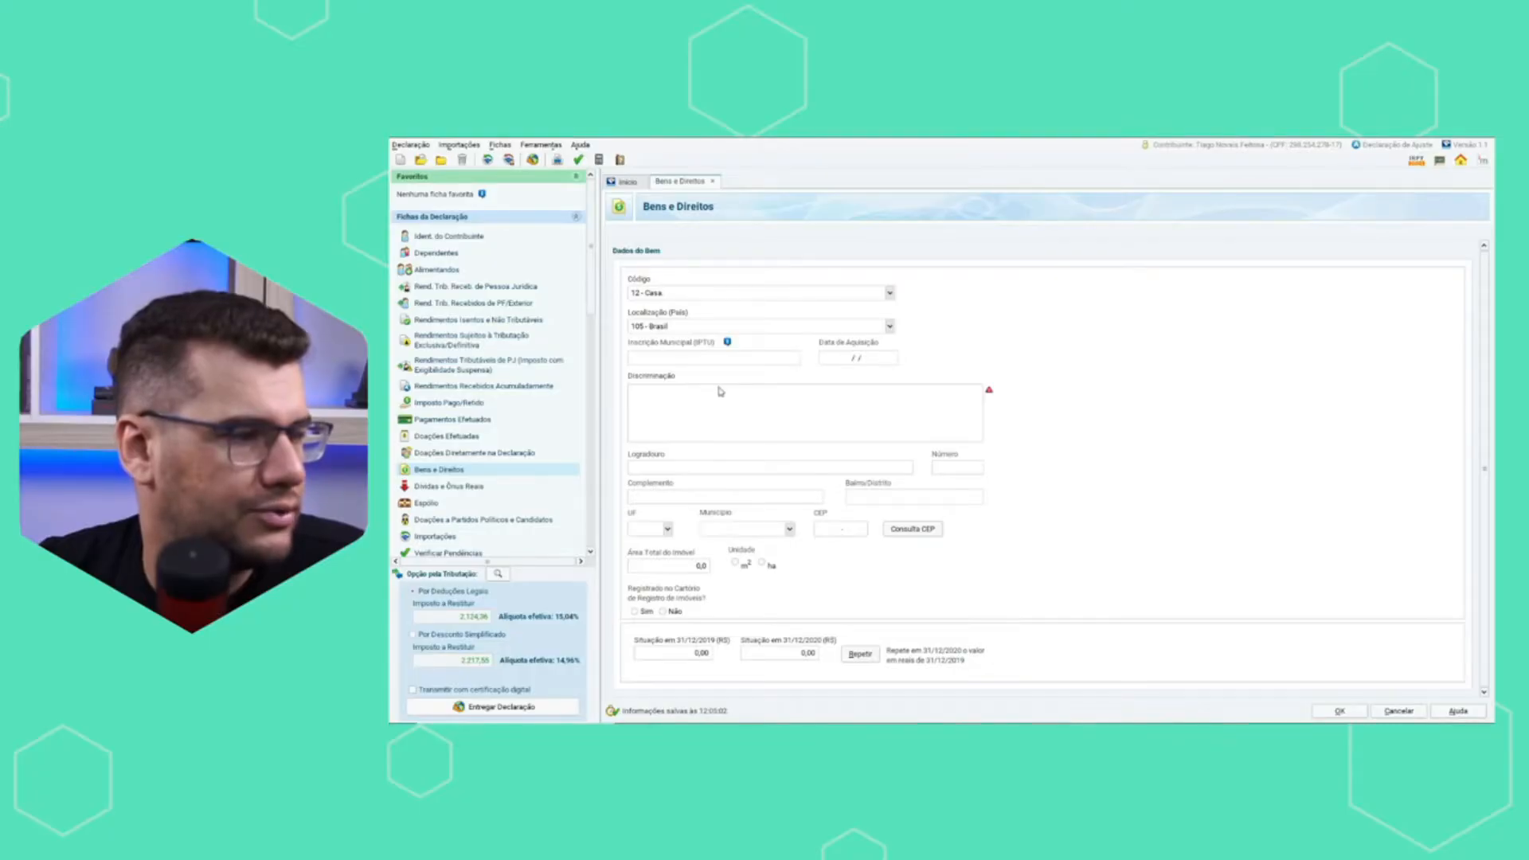
pyautogui.write('Imóvel')
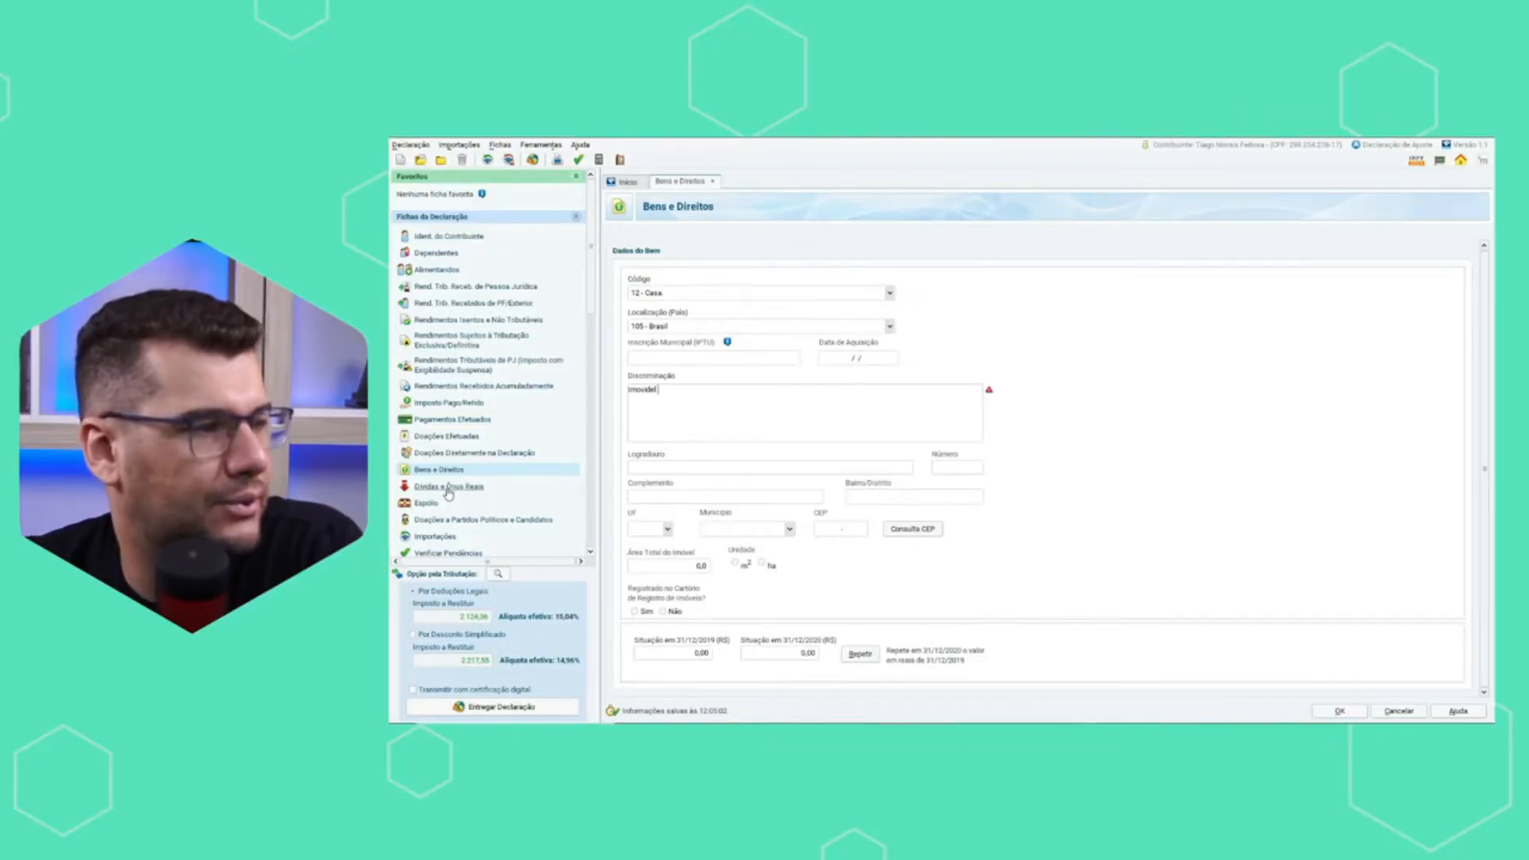
# Review the declaration forms from Dívidas e Ônus Reais through Espólio and Doações a Partidos Políticos e Candidatos to Importações.
pyautogui.click(476, 487)
pyautogui.scroll(-1, 511, 532)
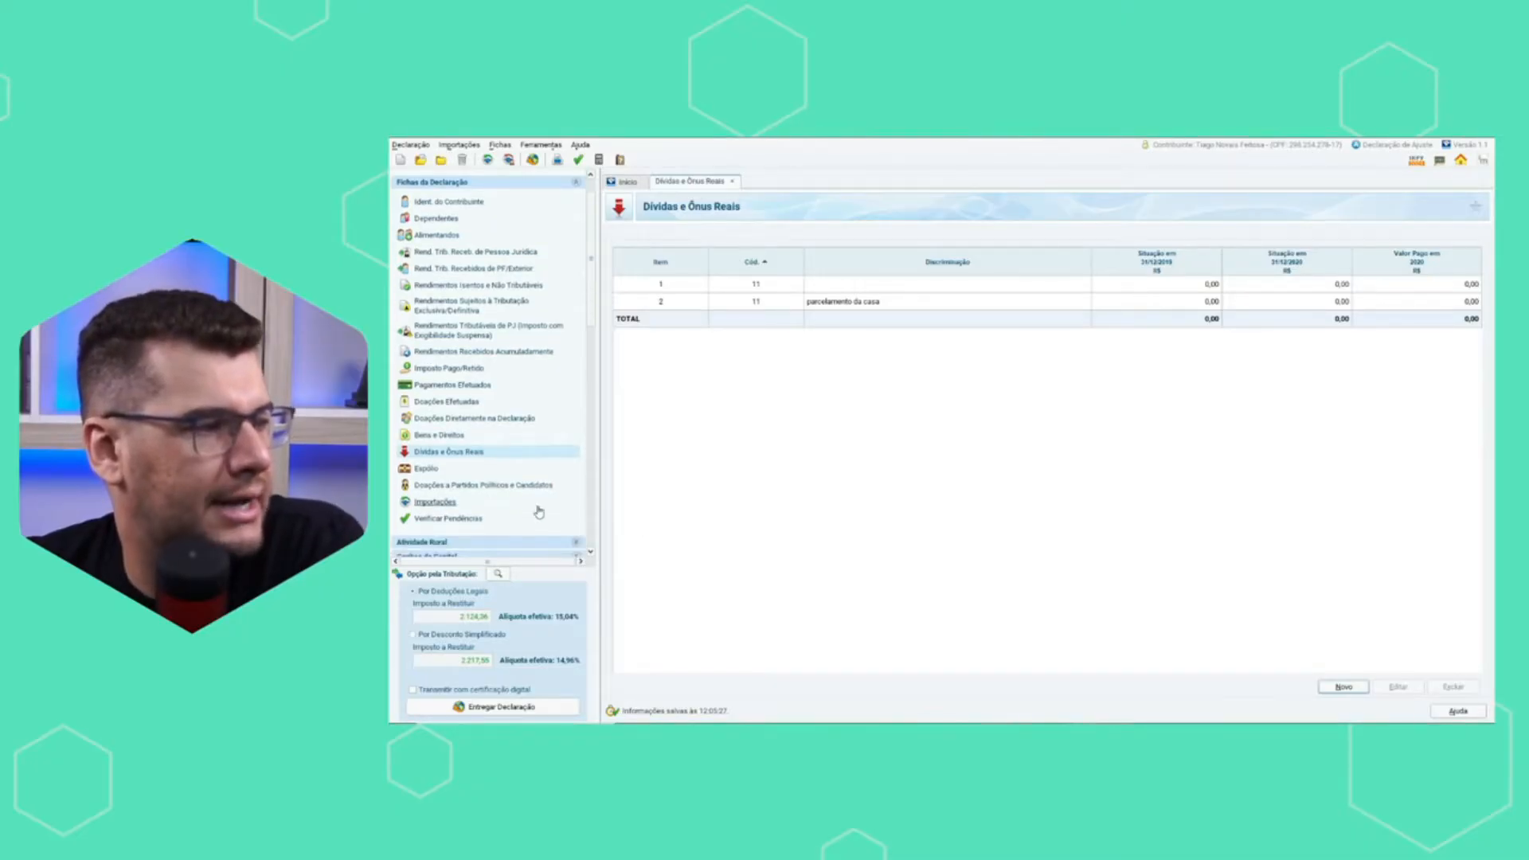
pyautogui.click(470, 471)
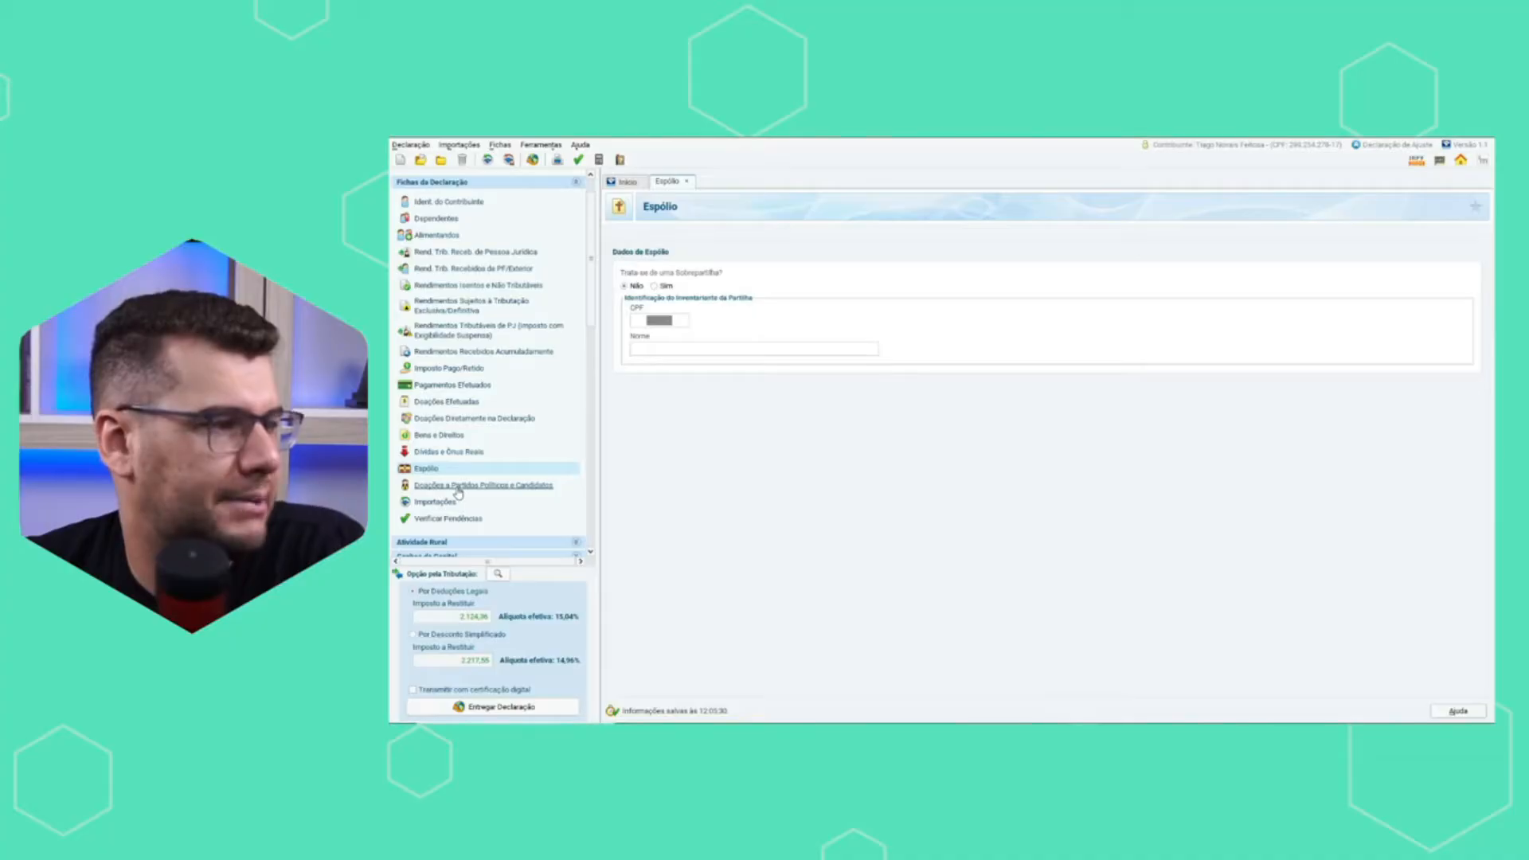
pyautogui.click(458, 488)
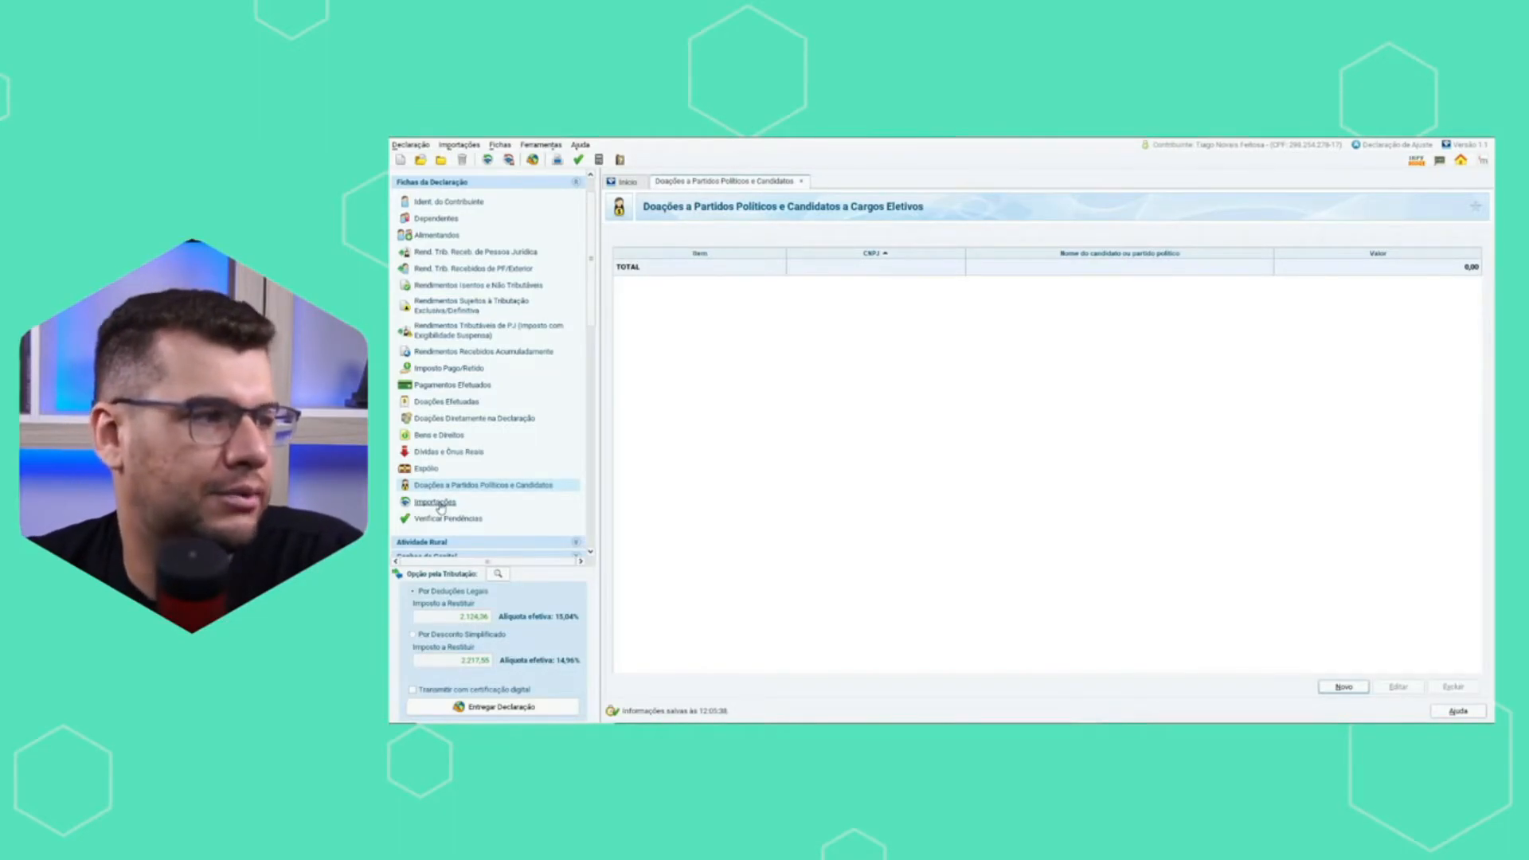
pyautogui.click(437, 502)
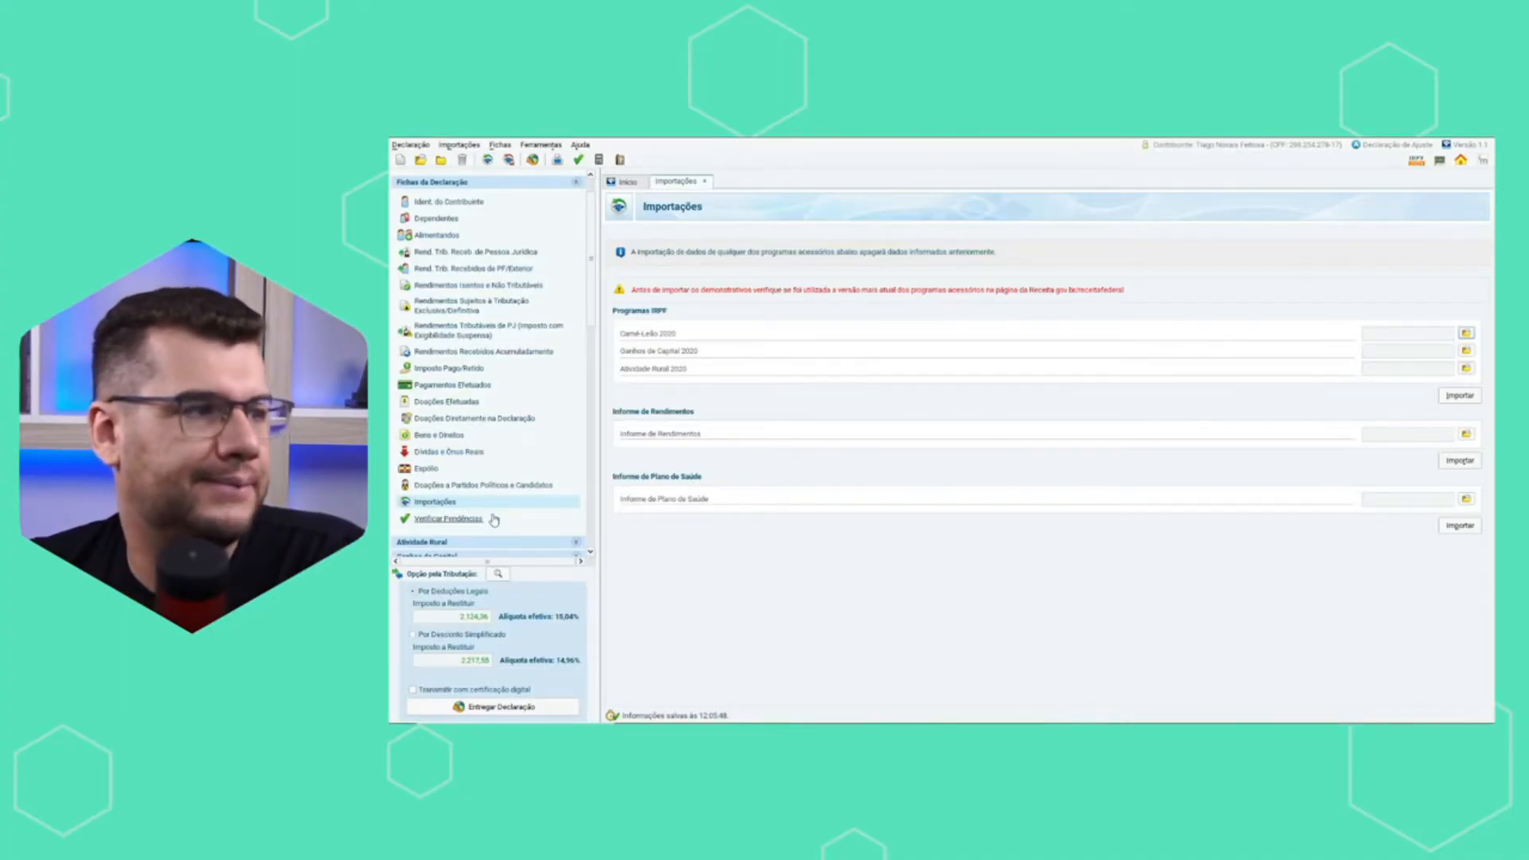
# Check the declaration for pending issues and go through the list down to the Dívidas e Ônus Reais entries.
pyautogui.click(454, 518)
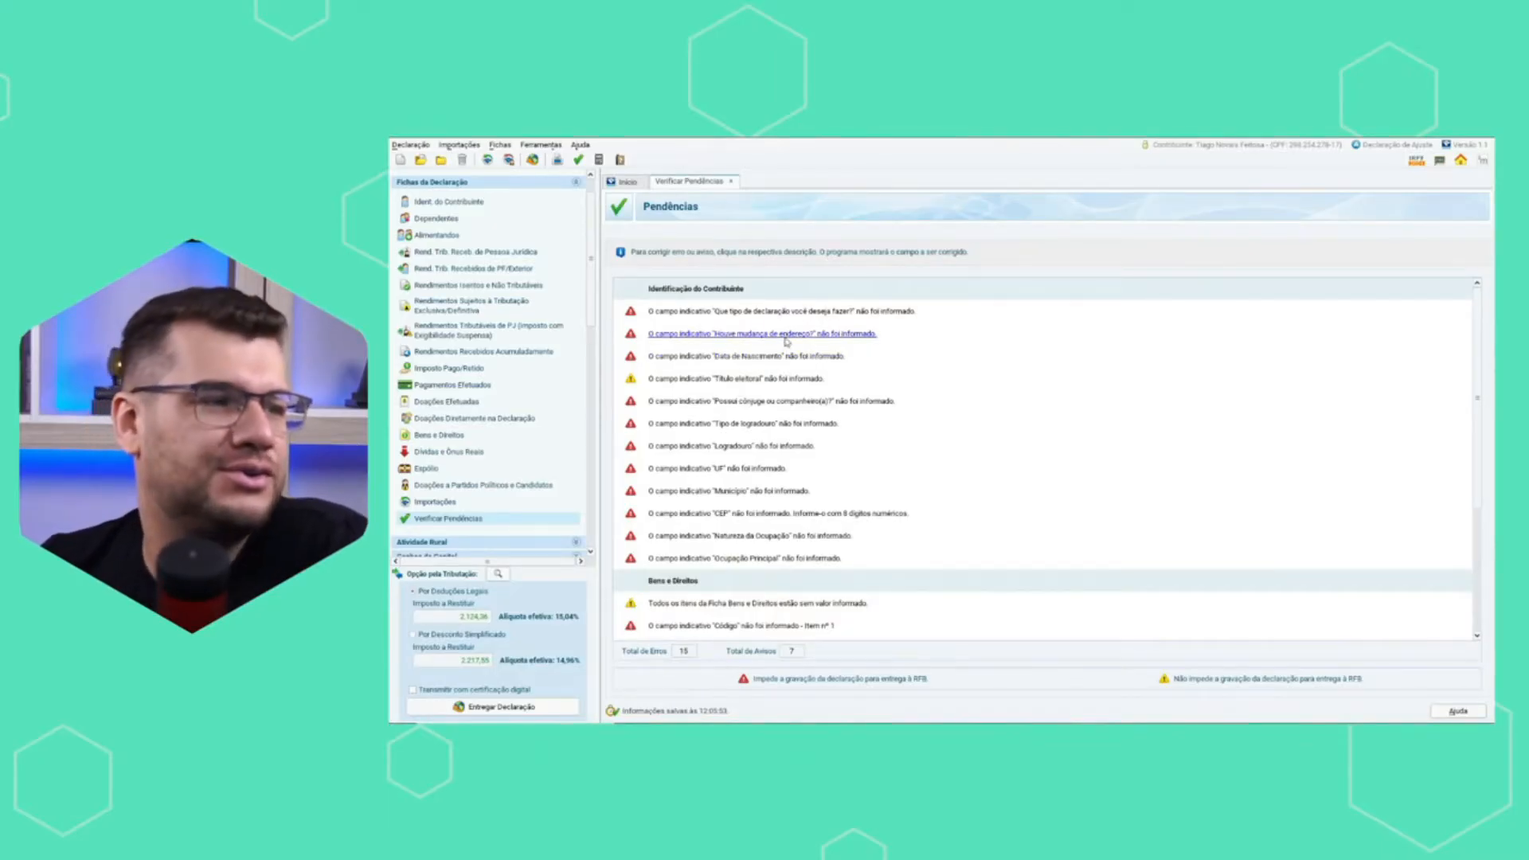
pyautogui.scroll(-3, 673, 342)
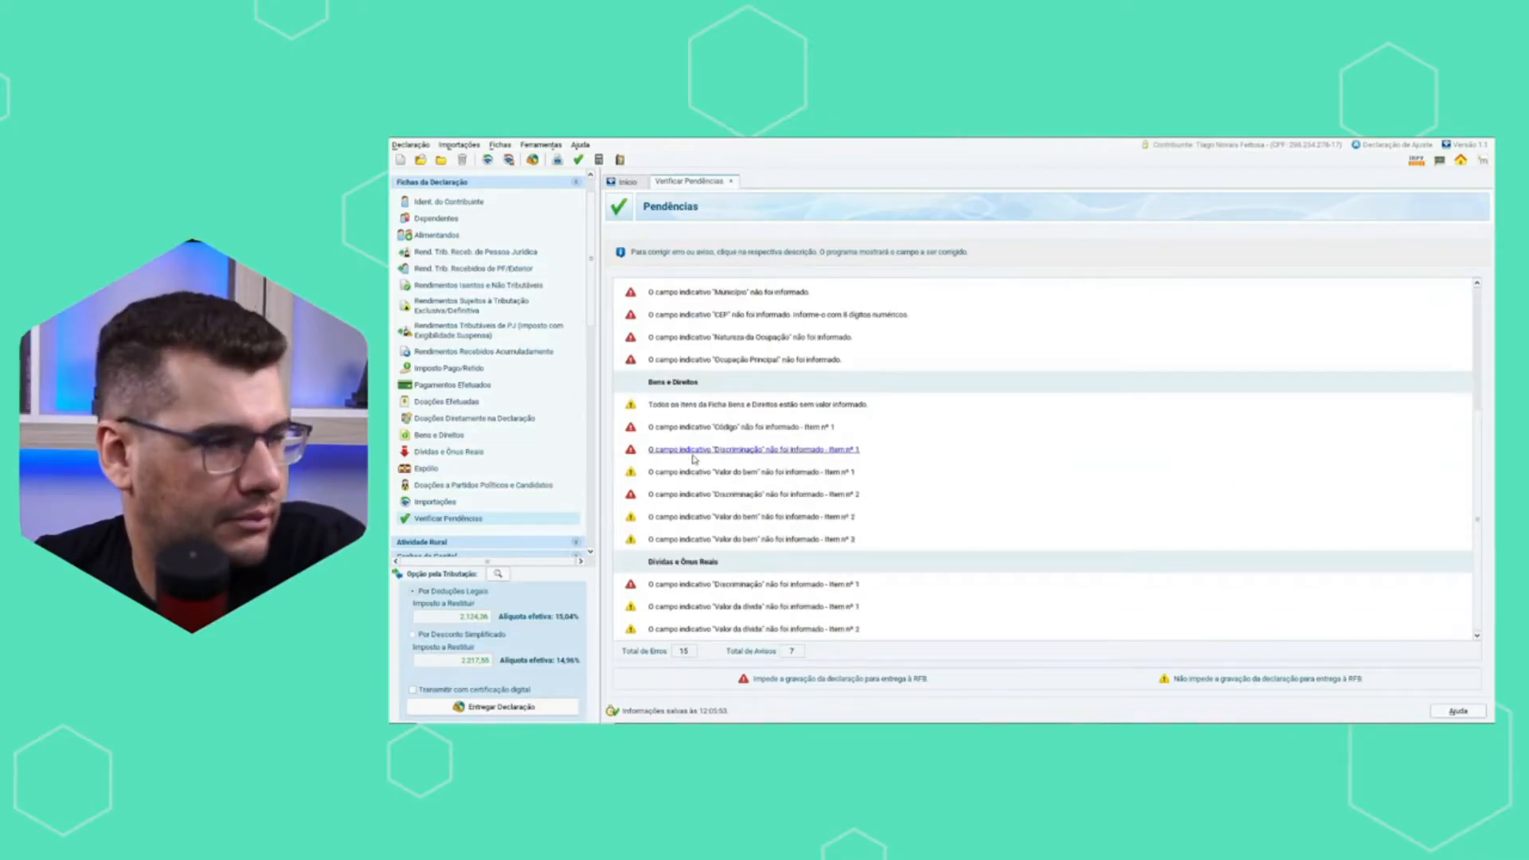
pyautogui.scroll(-1, 577, 514)
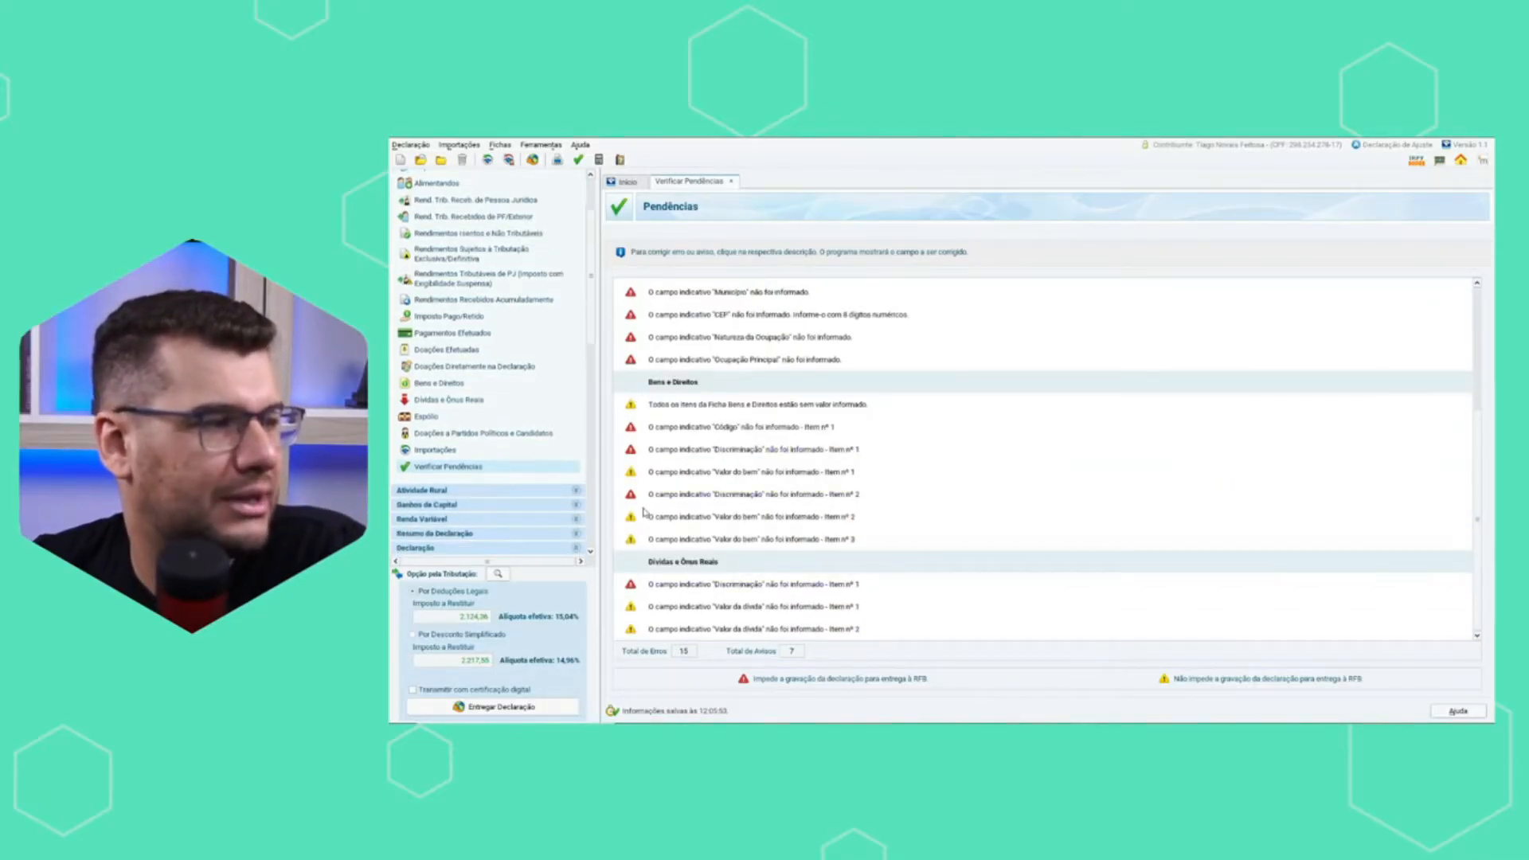
# Review the Ganhos de Capital forms from Bens Imóveis through Moedas em Espécie, including Importação GCAP 2020.
pyautogui.scroll(-1, 532, 517)
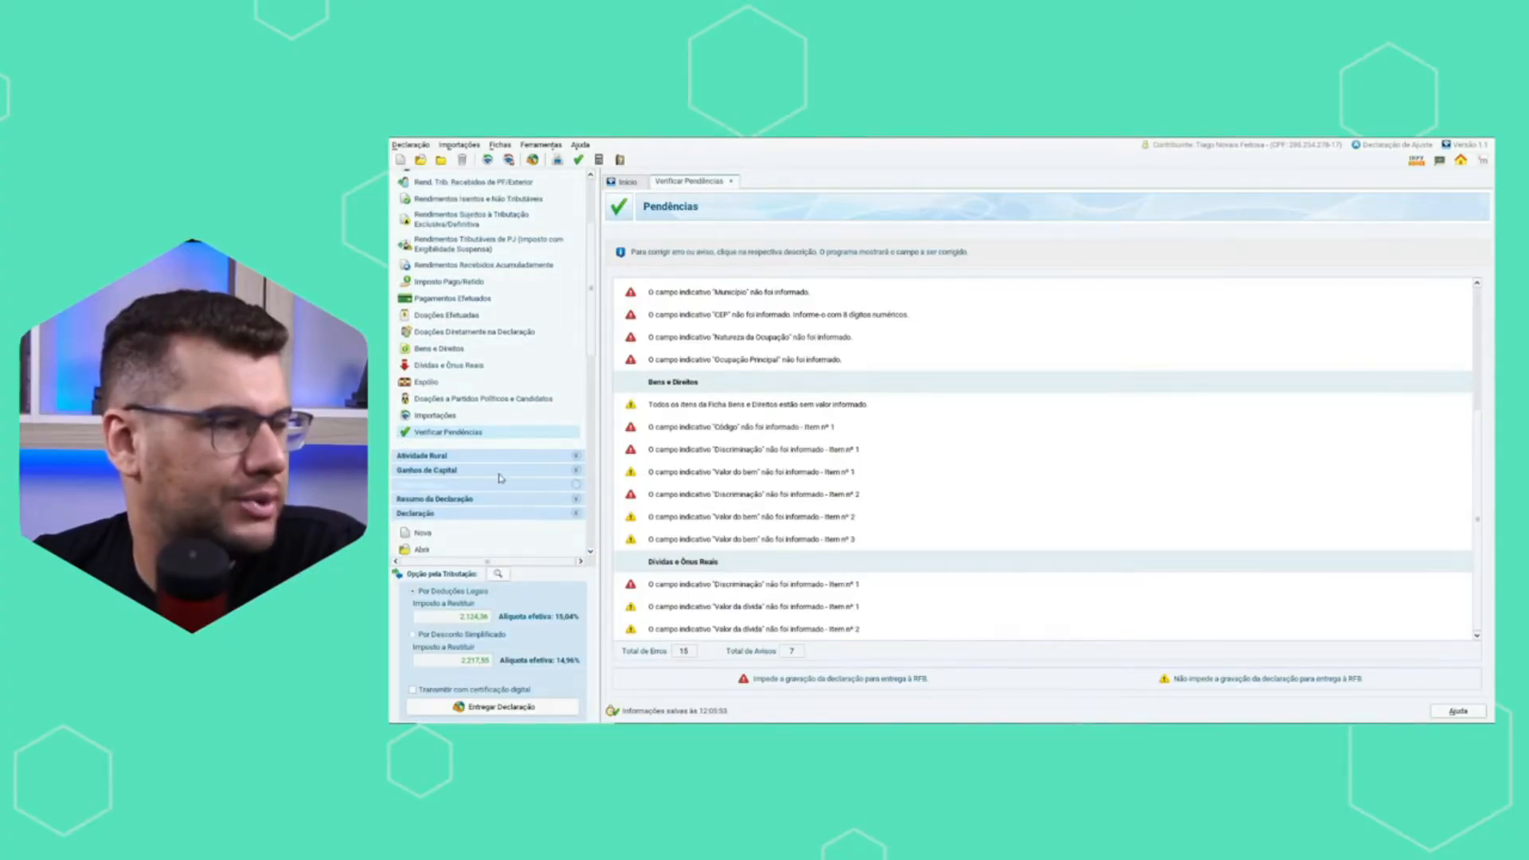
pyautogui.click(500, 474)
pyautogui.scroll(-1, 489, 478)
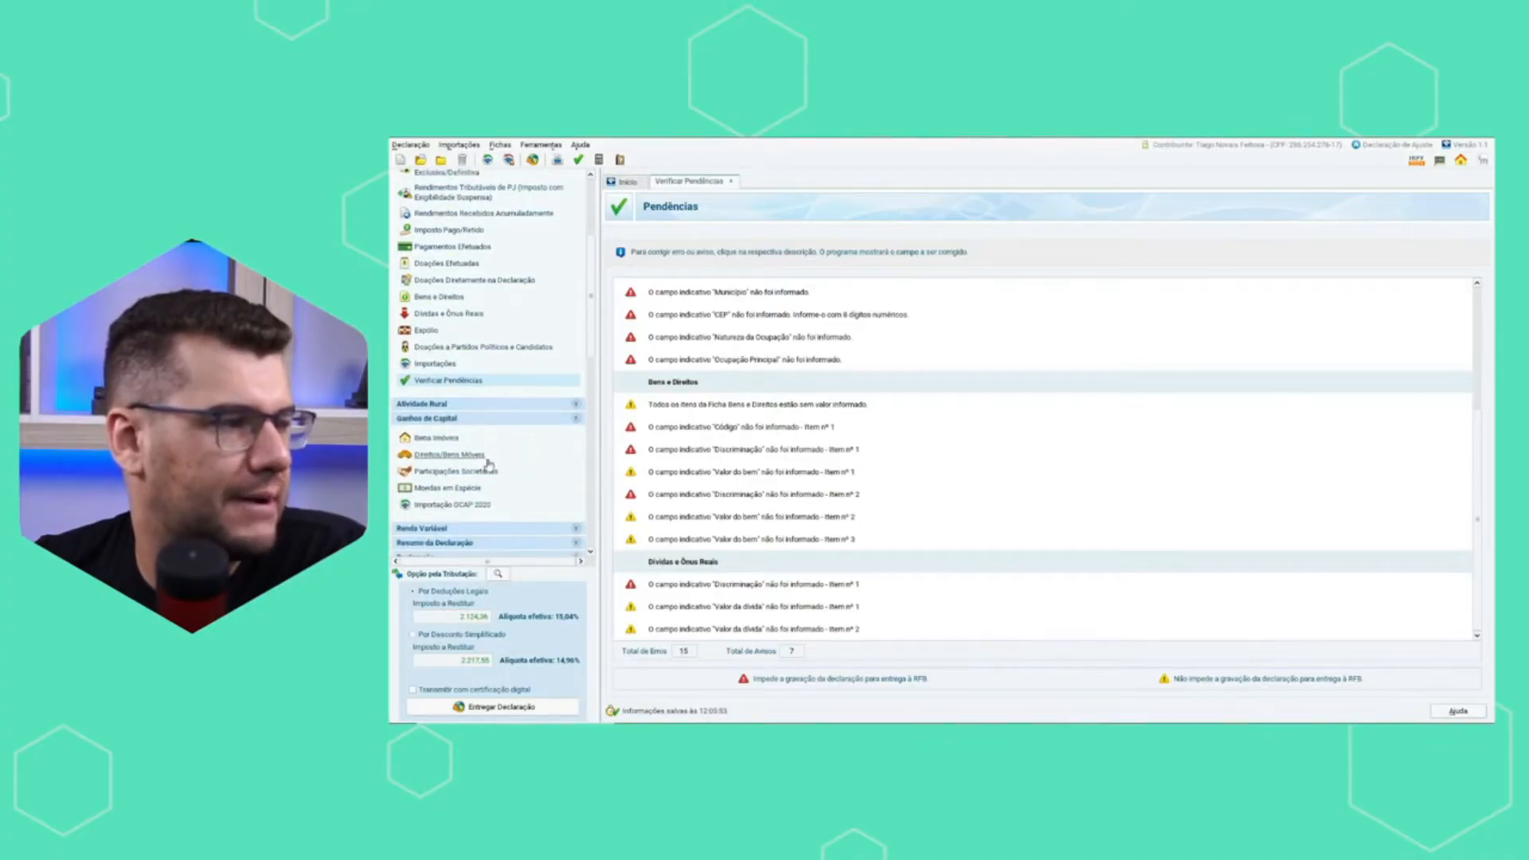
pyautogui.click(436, 438)
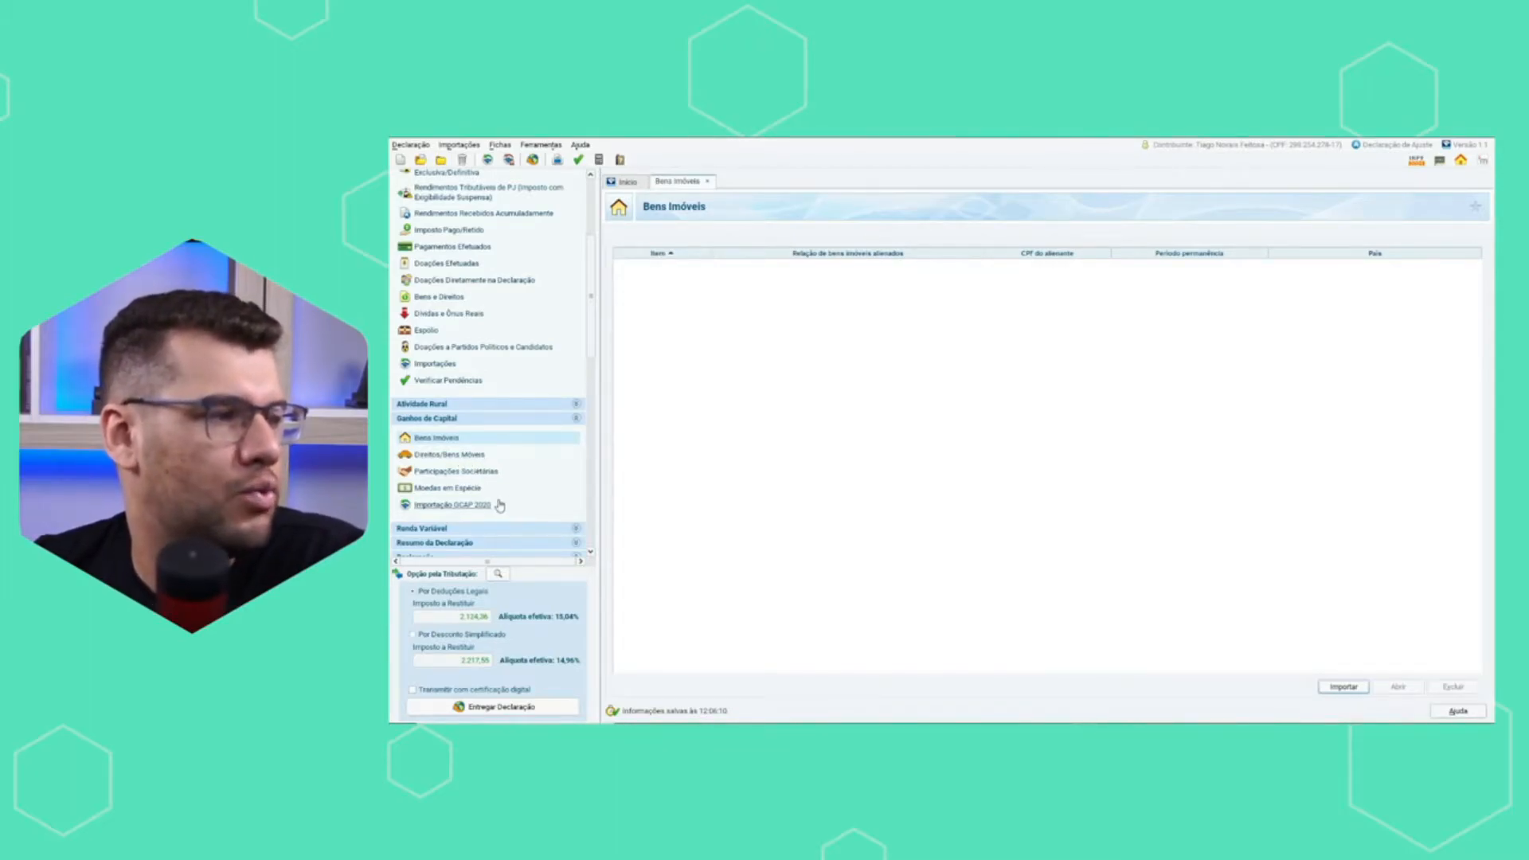
pyautogui.click(476, 461)
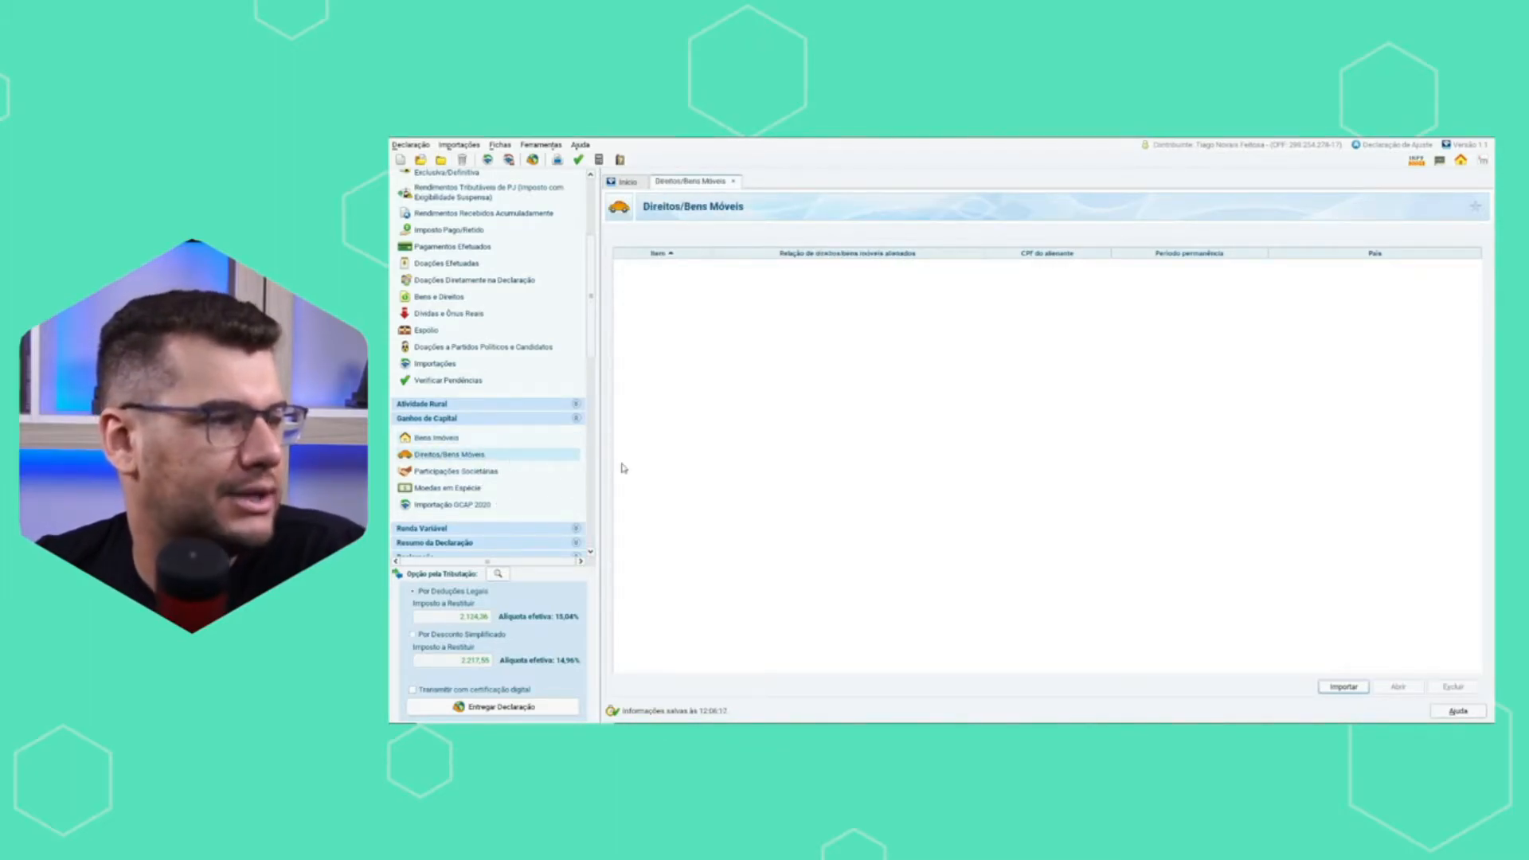
pyautogui.click(492, 473)
pyautogui.click(471, 489)
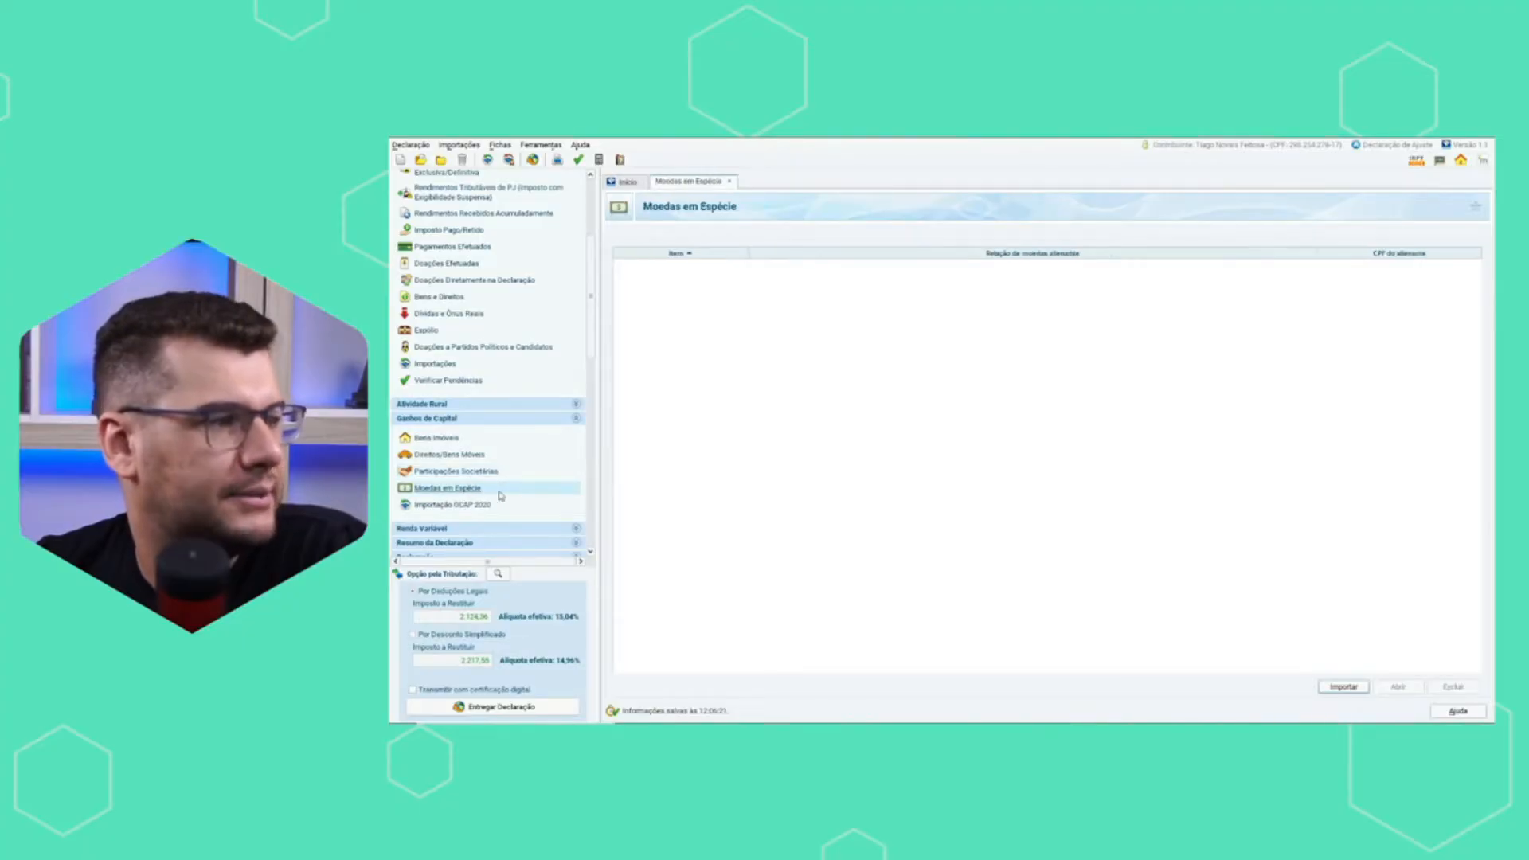
pyautogui.scroll(-1, 514, 514)
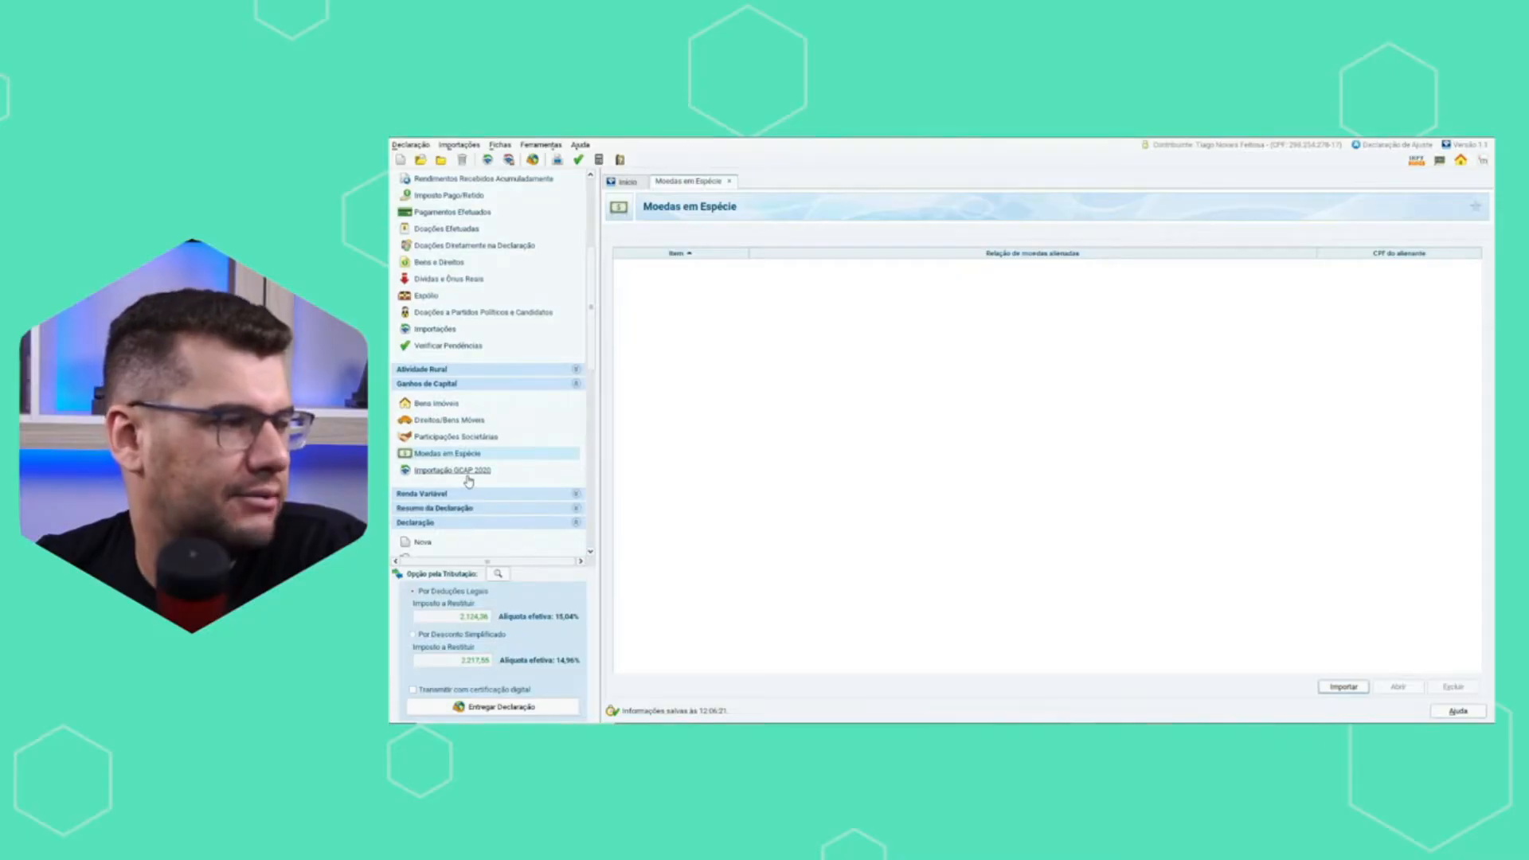
pyautogui.click(470, 470)
pyautogui.click(1063, 508)
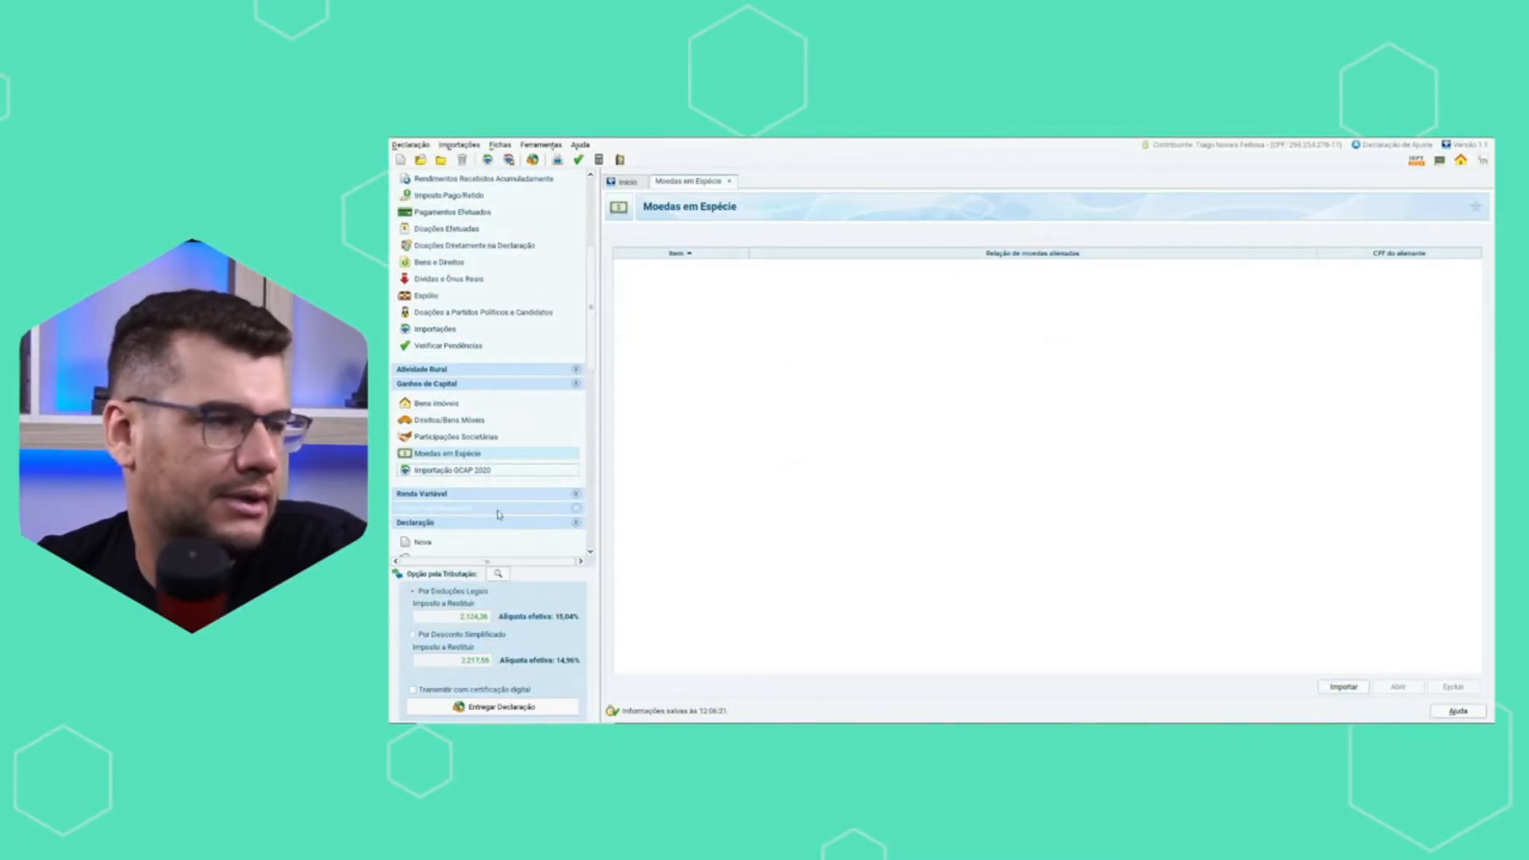
# In Renda Variável's Operações Comuns / Day-Trade form, set January's Mercado à vista - ações for common operations to 10.000,00.
pyautogui.click(443, 496)
pyautogui.scroll(-1, 447, 506)
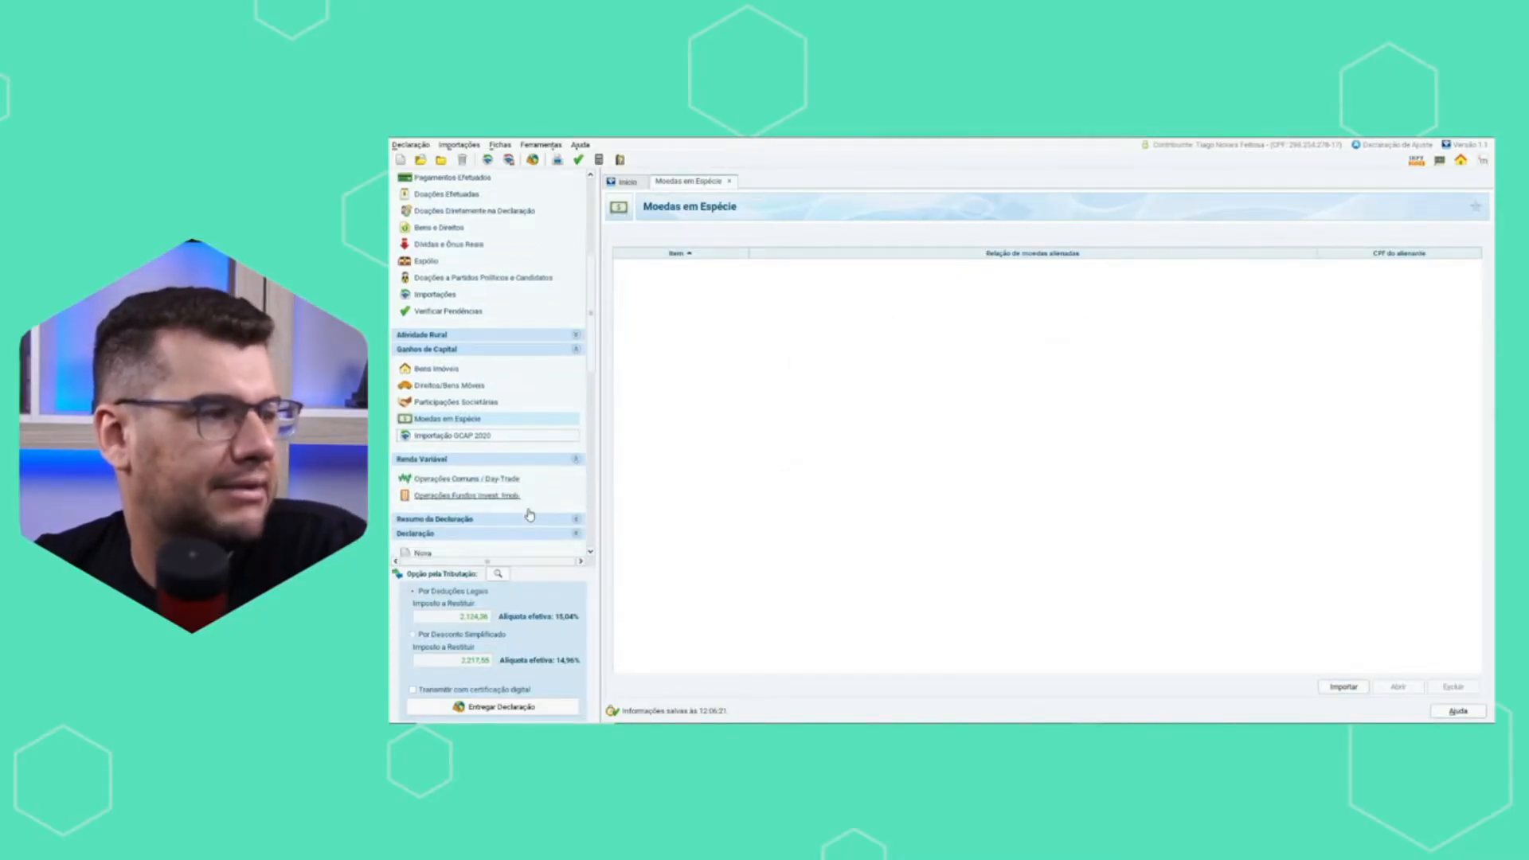
pyautogui.click(453, 480)
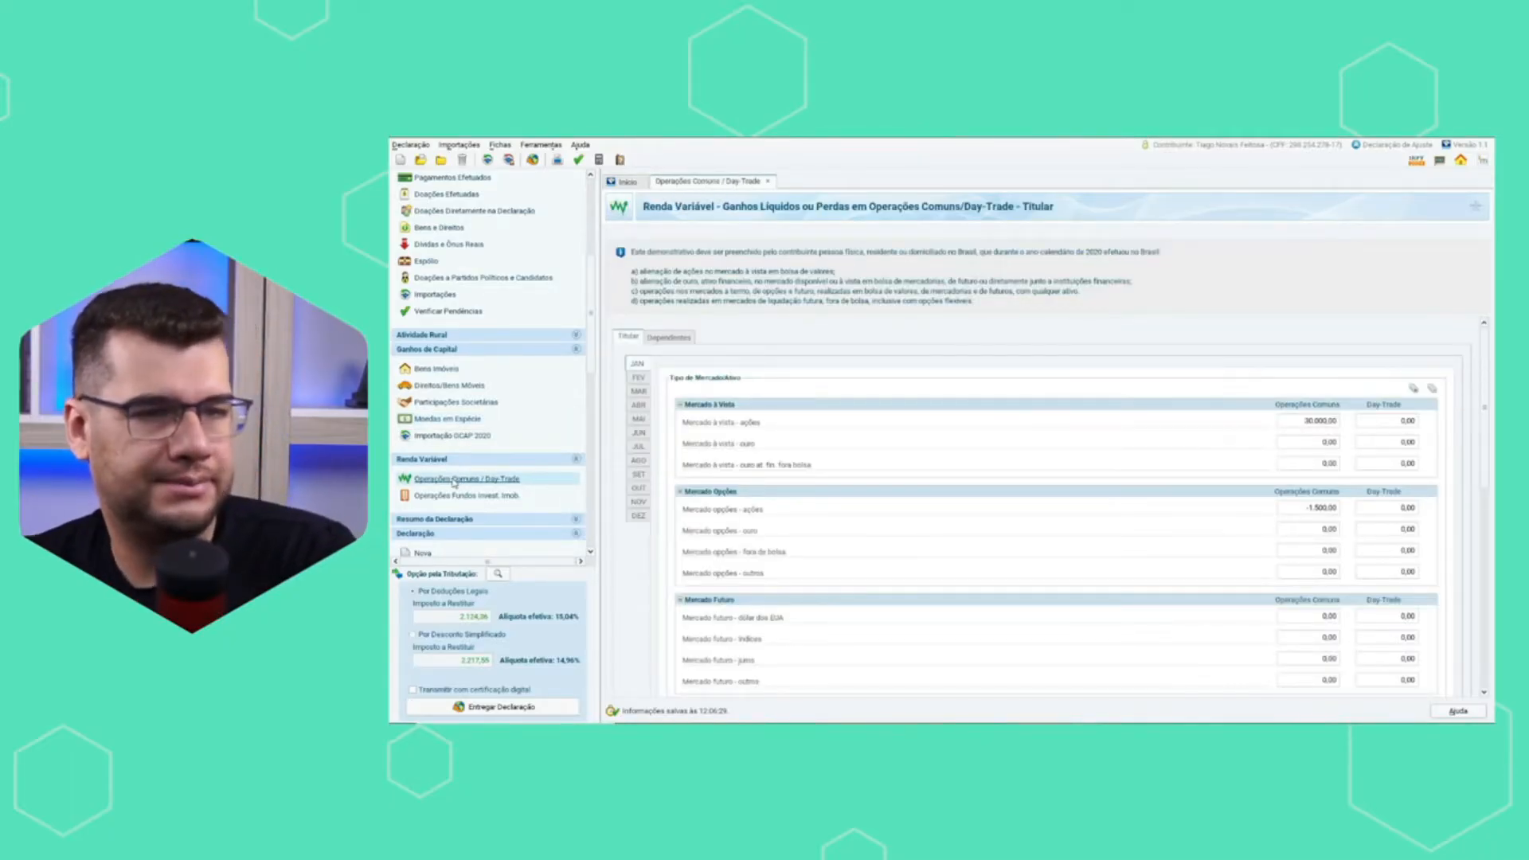
pyautogui.click(1303, 423)
pyautogui.press('BackSpace')
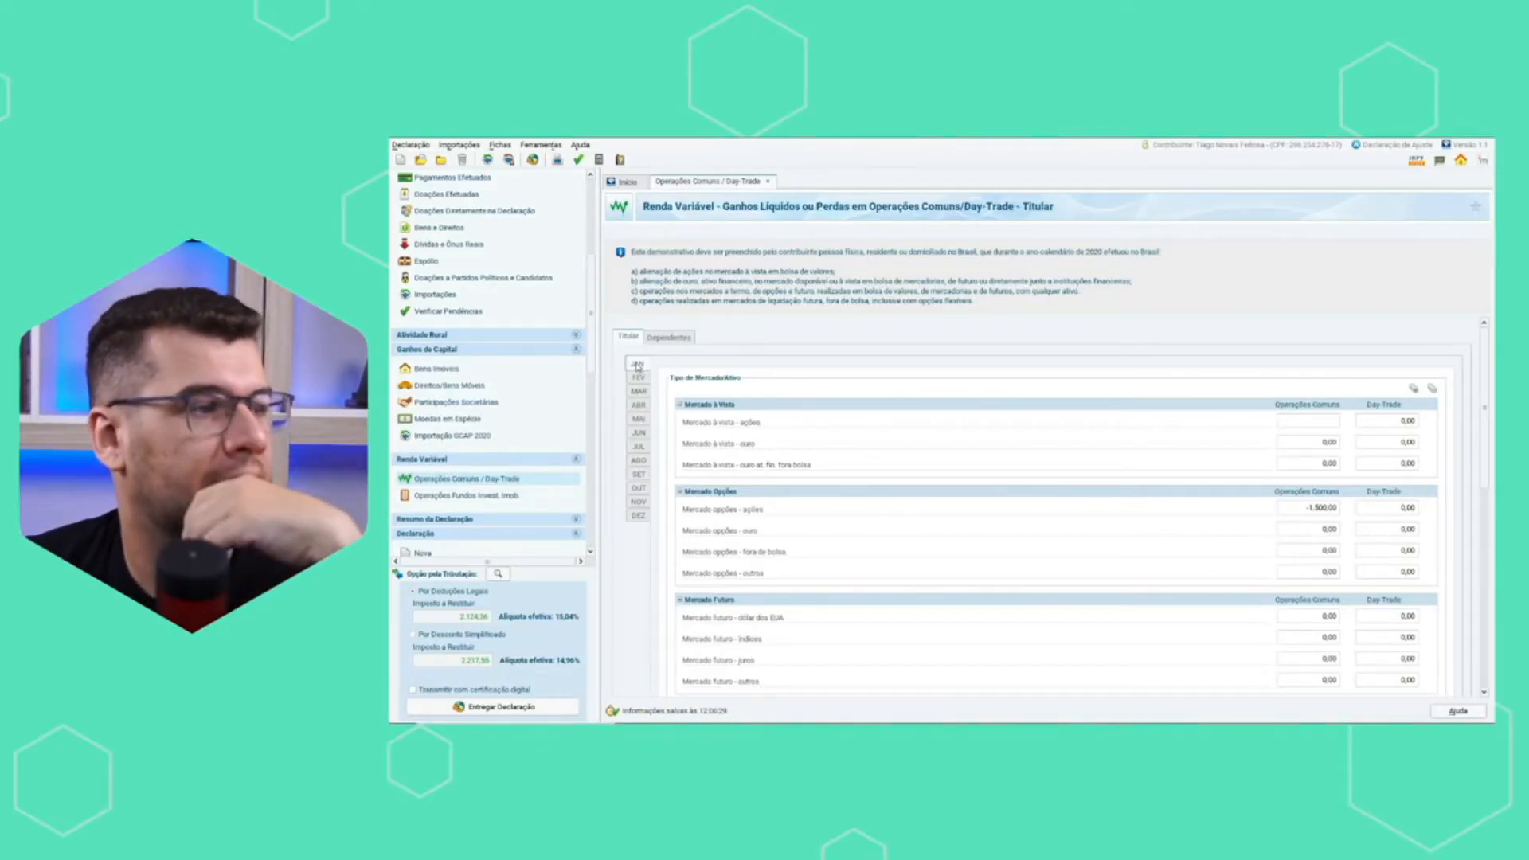
pyautogui.click(1312, 424)
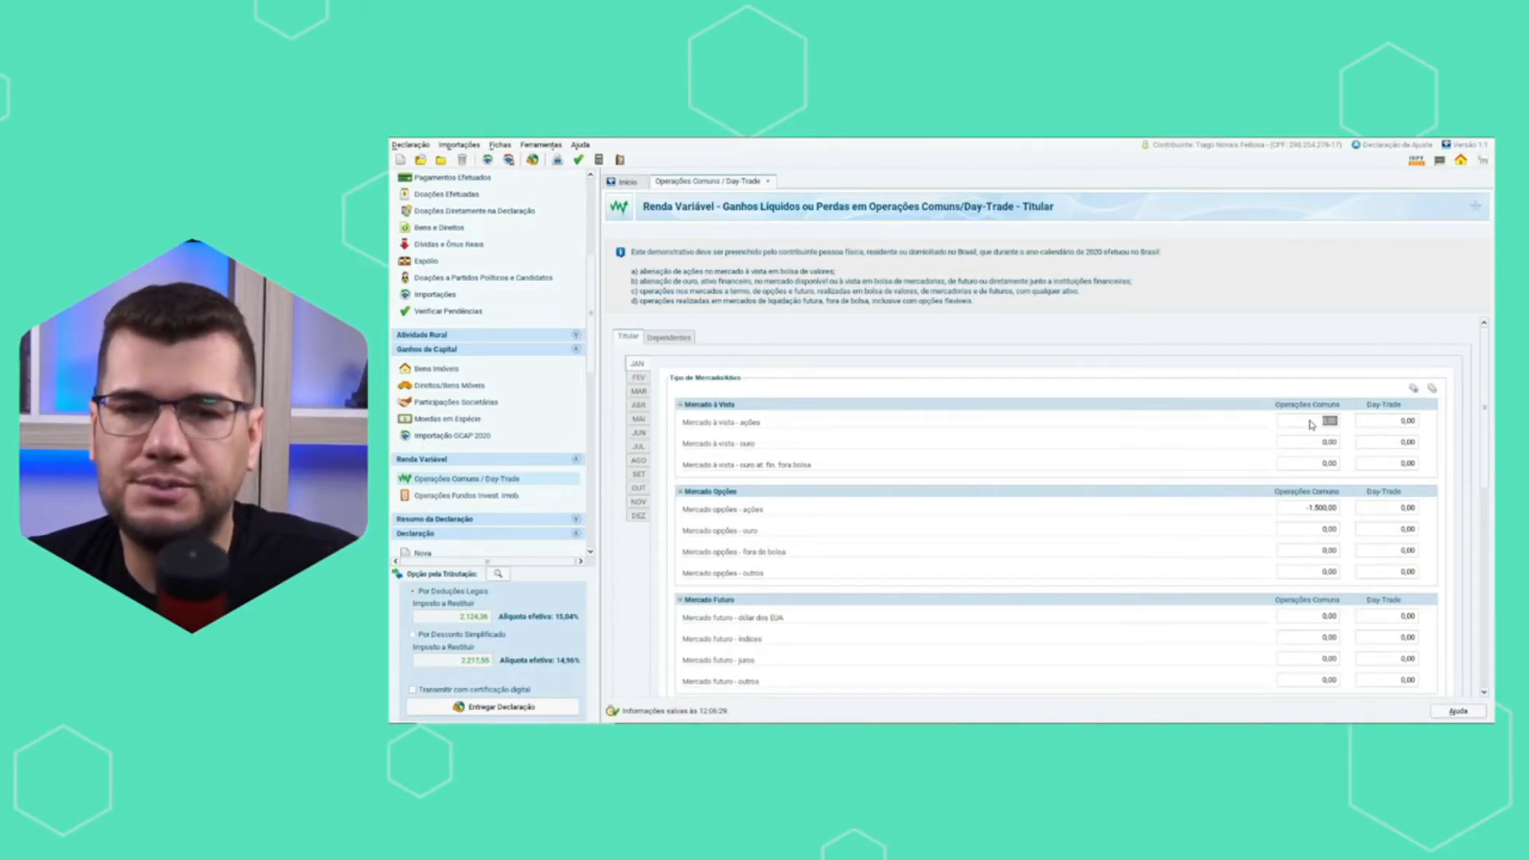
pyautogui.write('10000')
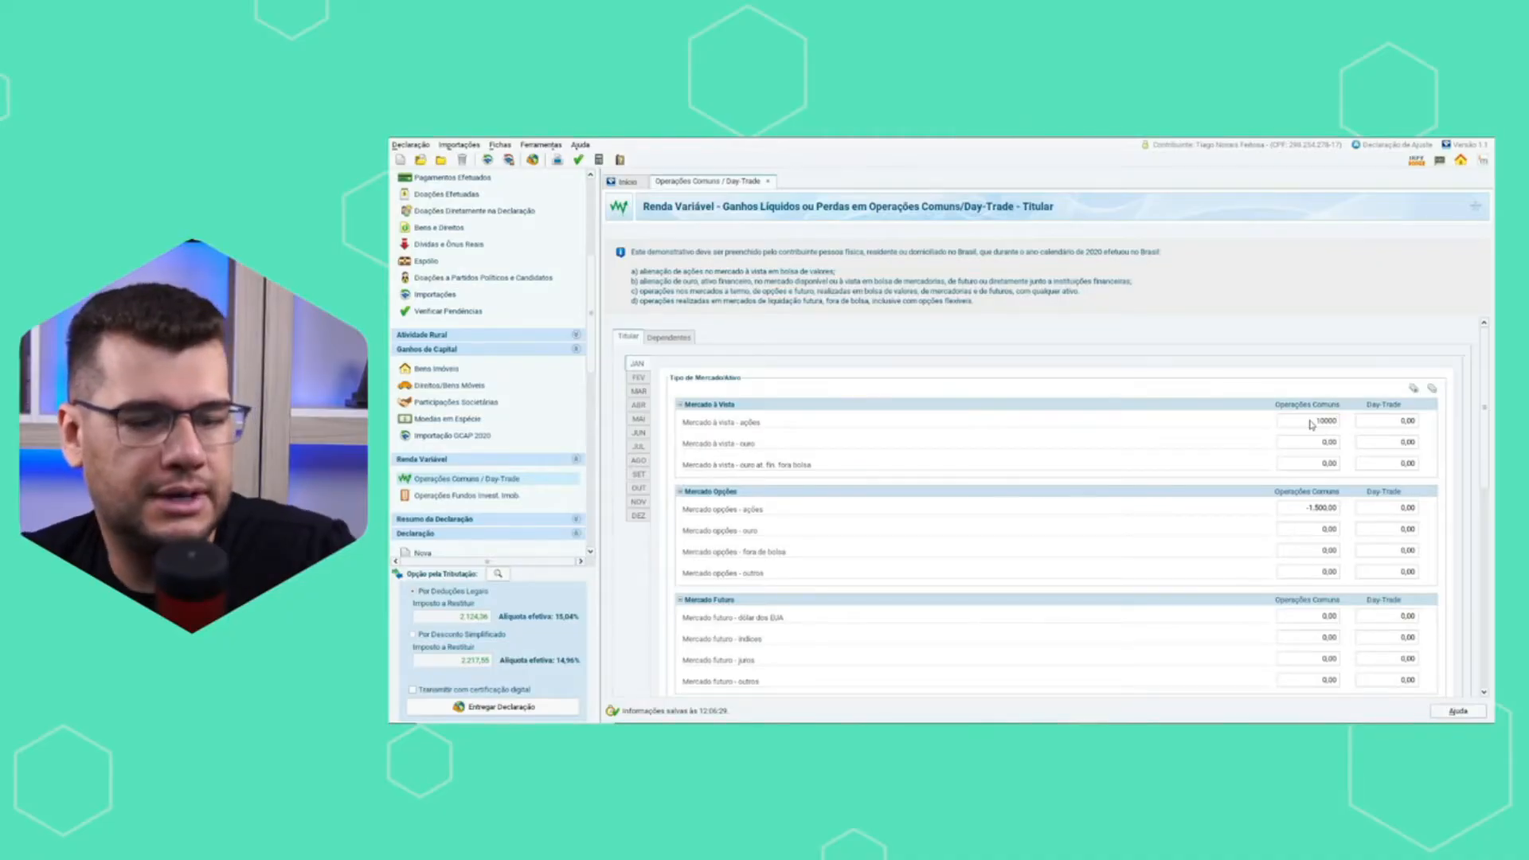
pyautogui.press('Tab')
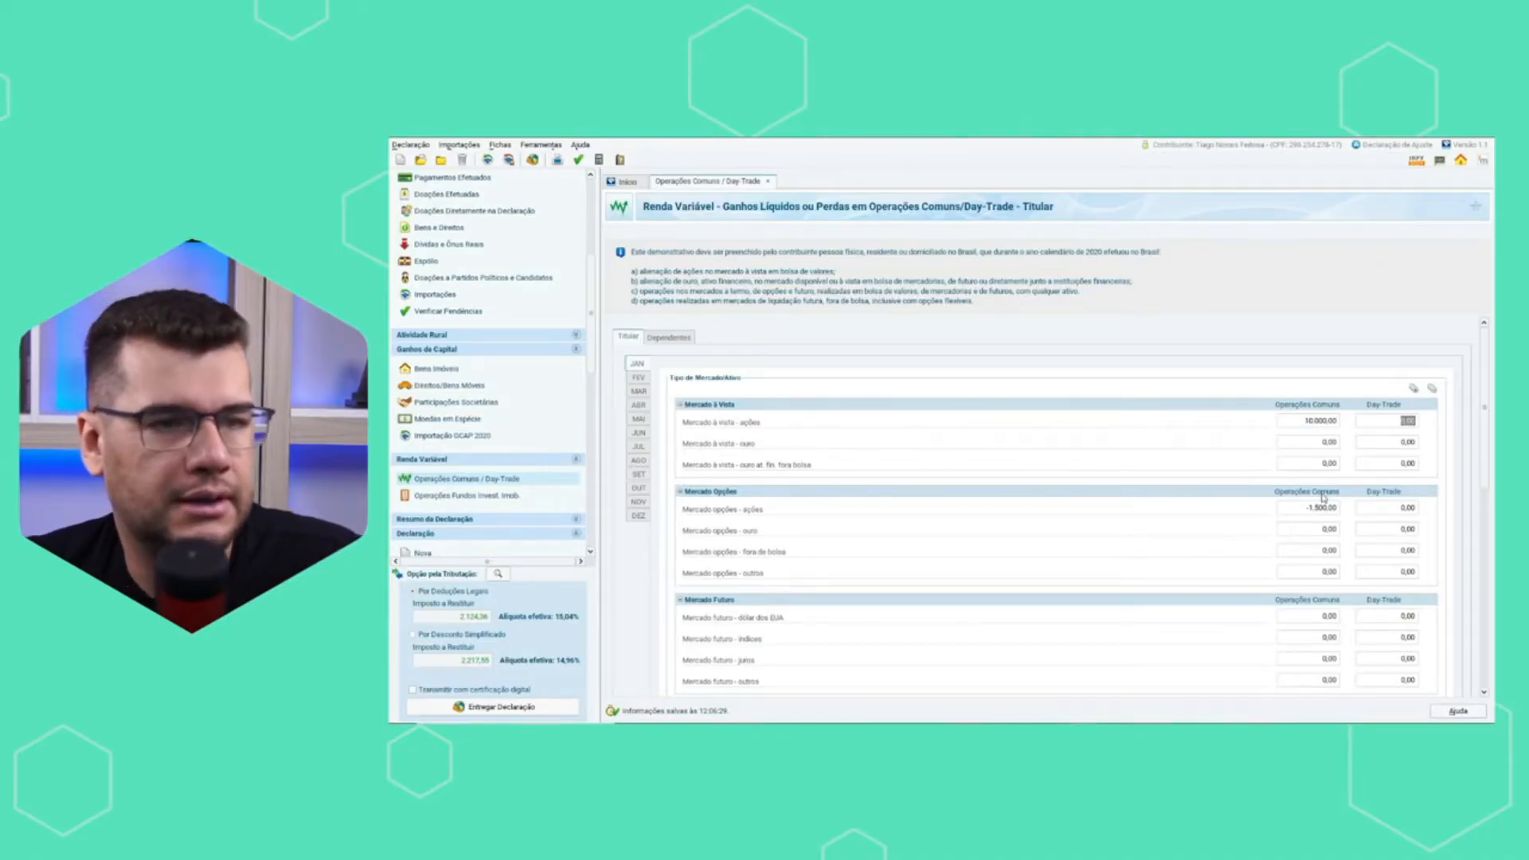
# Check January's Resultados section and set Mercado opções - ações for common operations to 0.
pyautogui.moveTo(1483, 398); pyautogui.dragTo(1478, 507)
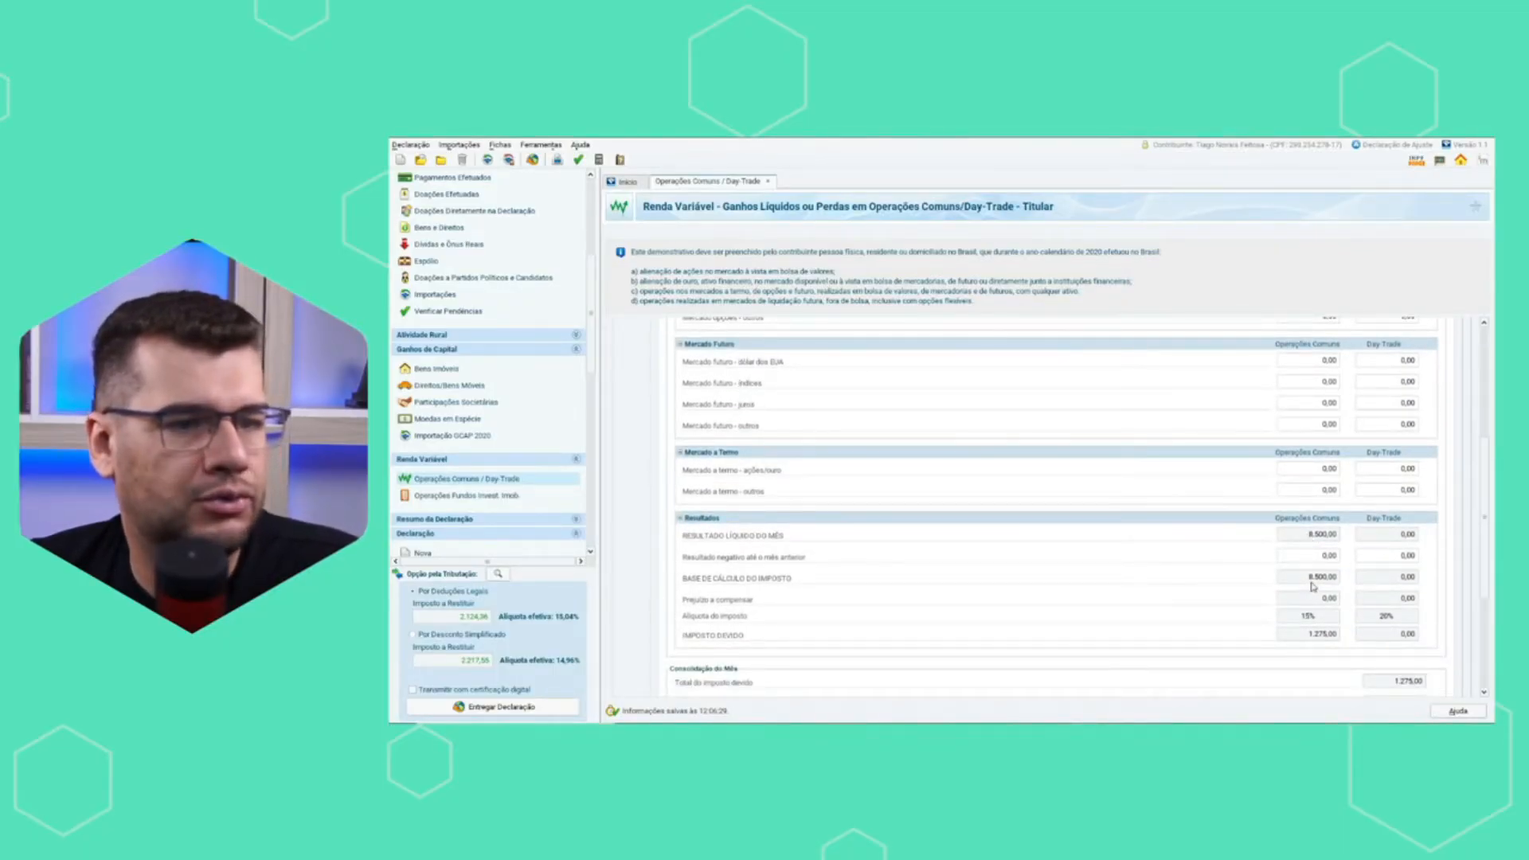
pyautogui.moveTo(1485, 552); pyautogui.dragTo(1484, 440)
pyautogui.click(1290, 510)
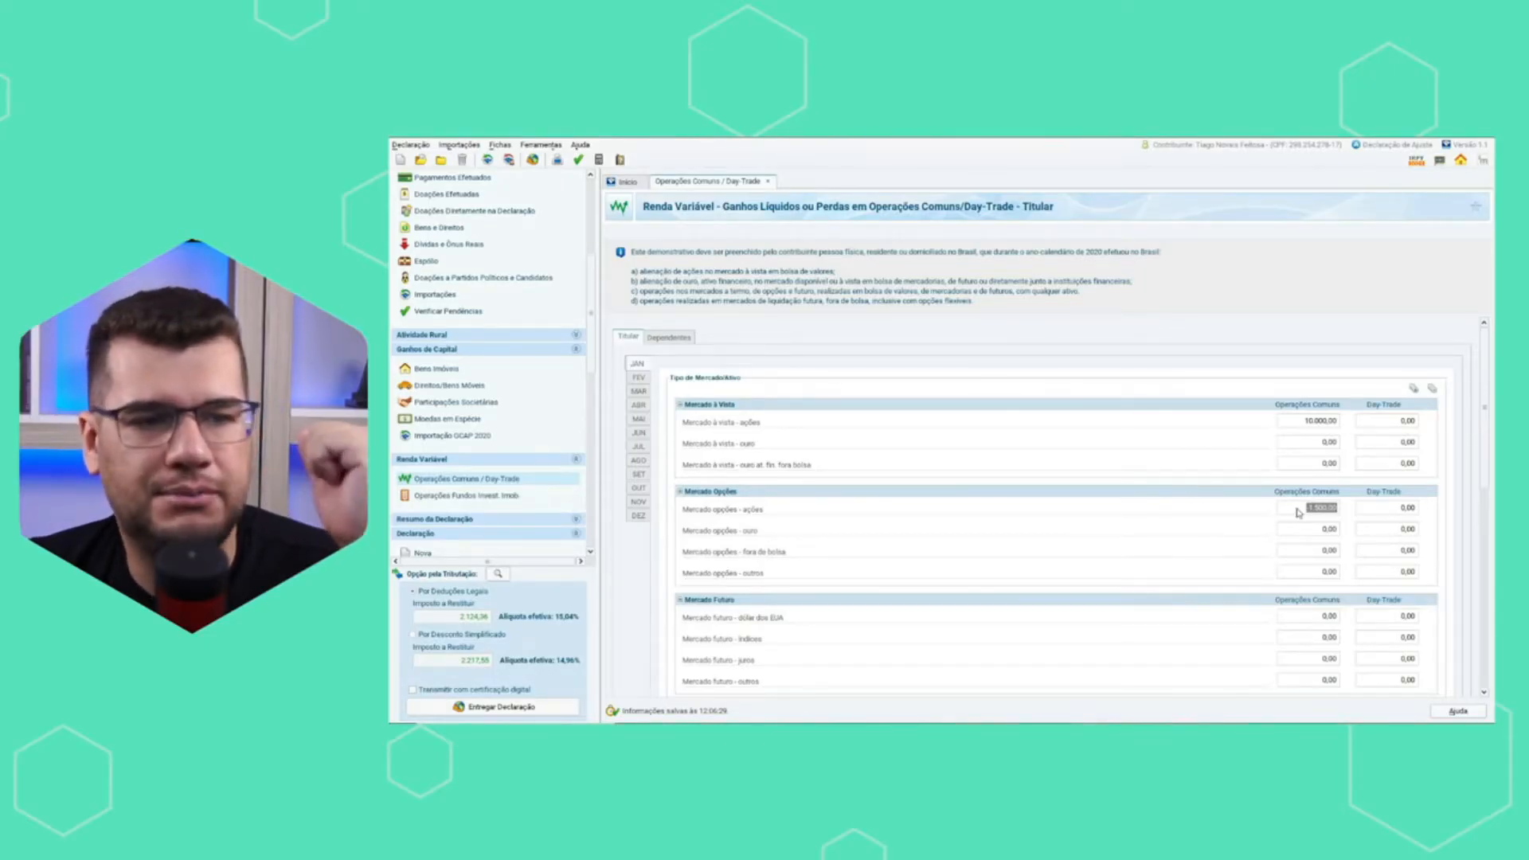
pyautogui.write('0')
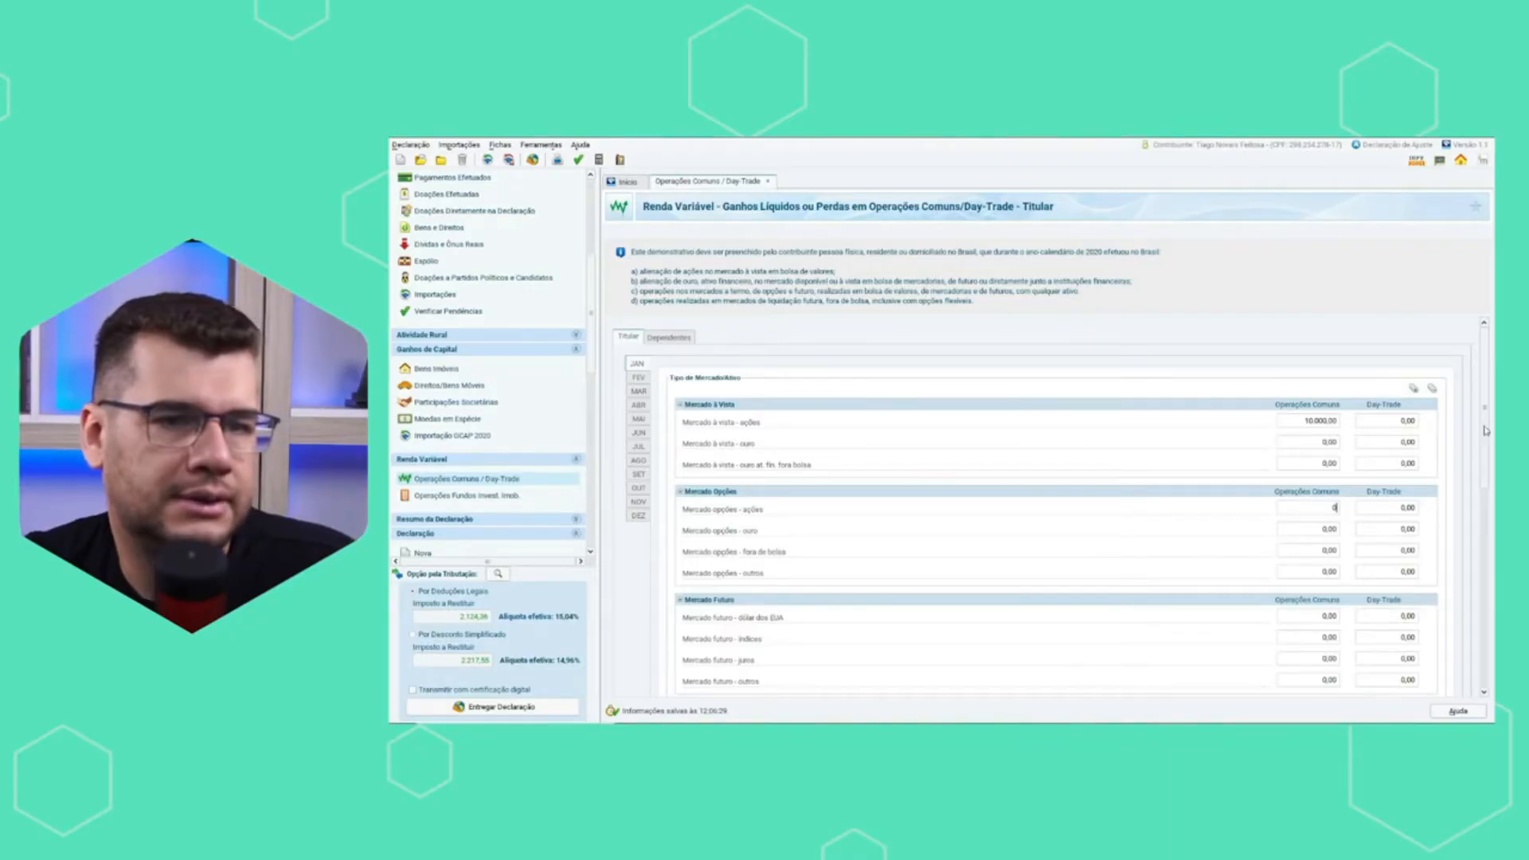
# Examine January's Resultados section, comparing the tax base, rate and tax due for common operations and day-trade.
pyautogui.moveTo(1484, 436); pyautogui.dragTo(1484, 540)
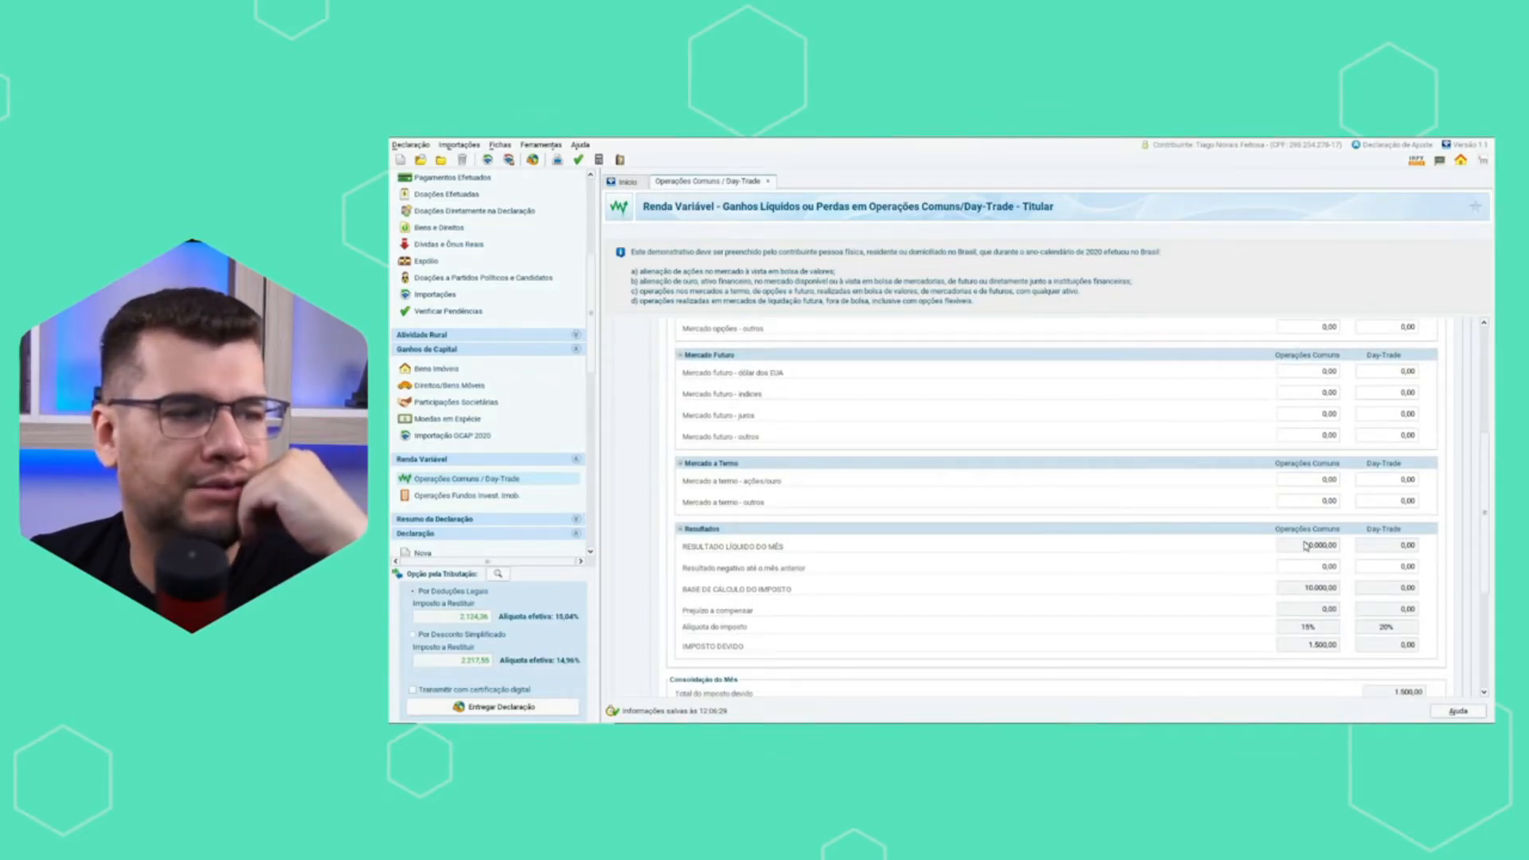
pyautogui.scroll(-1, 1329, 650)
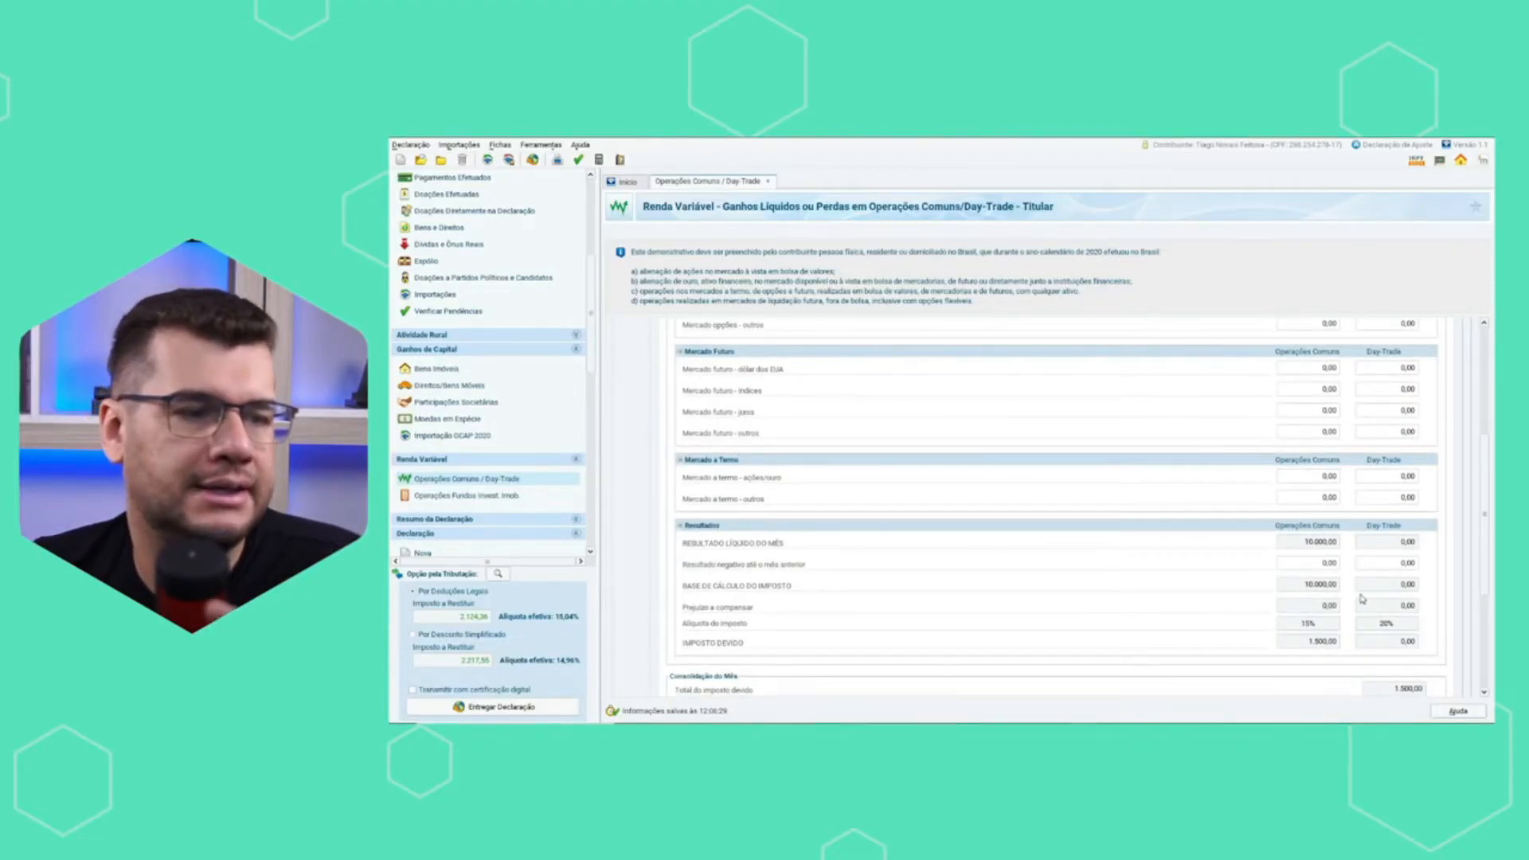
pyautogui.scroll(-1, 1423, 582)
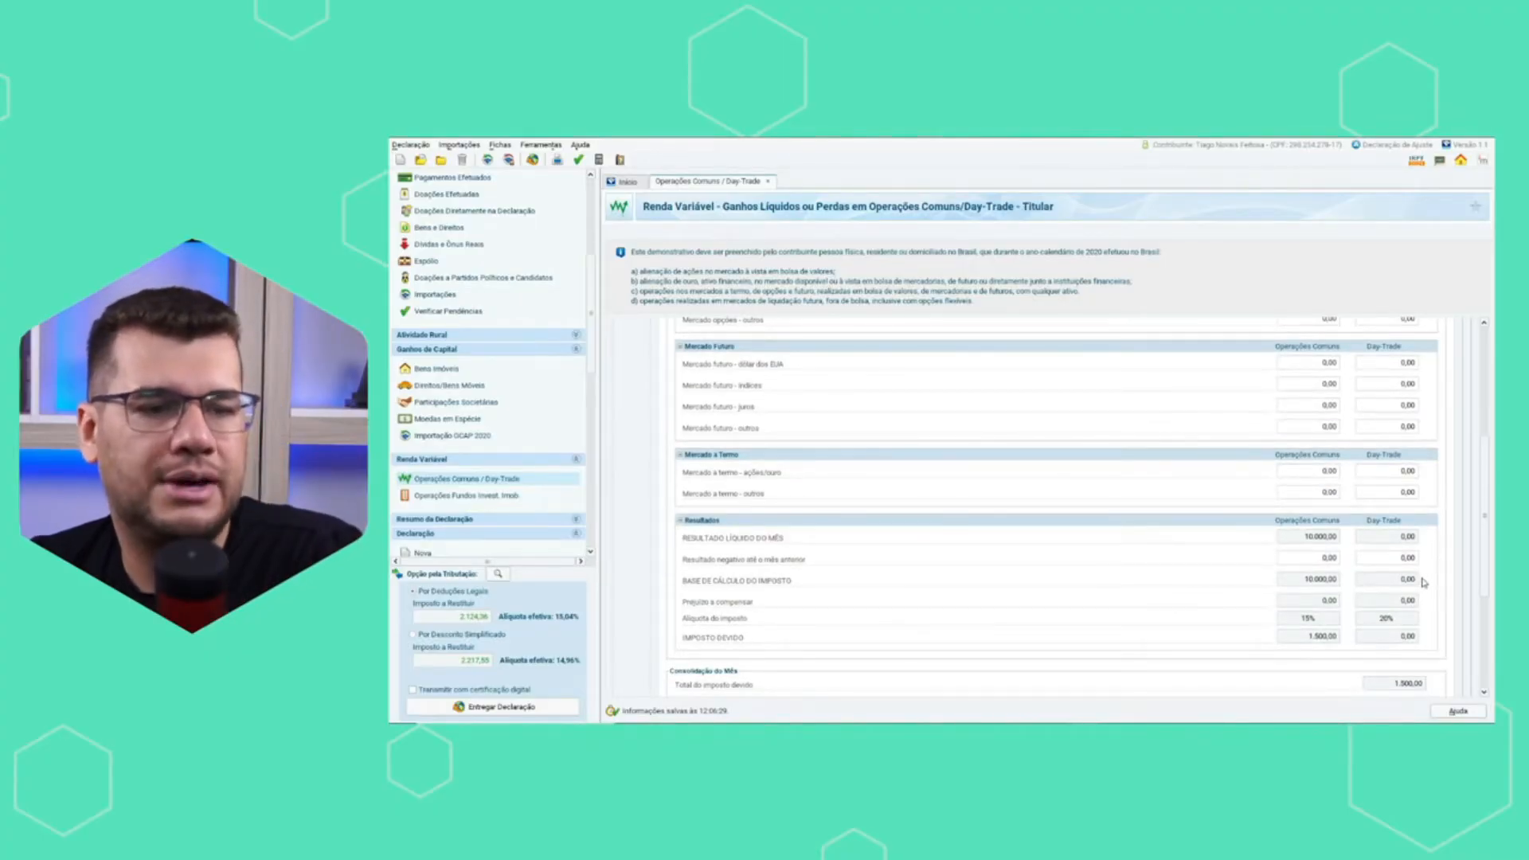
pyautogui.scroll(3, 1232, 505)
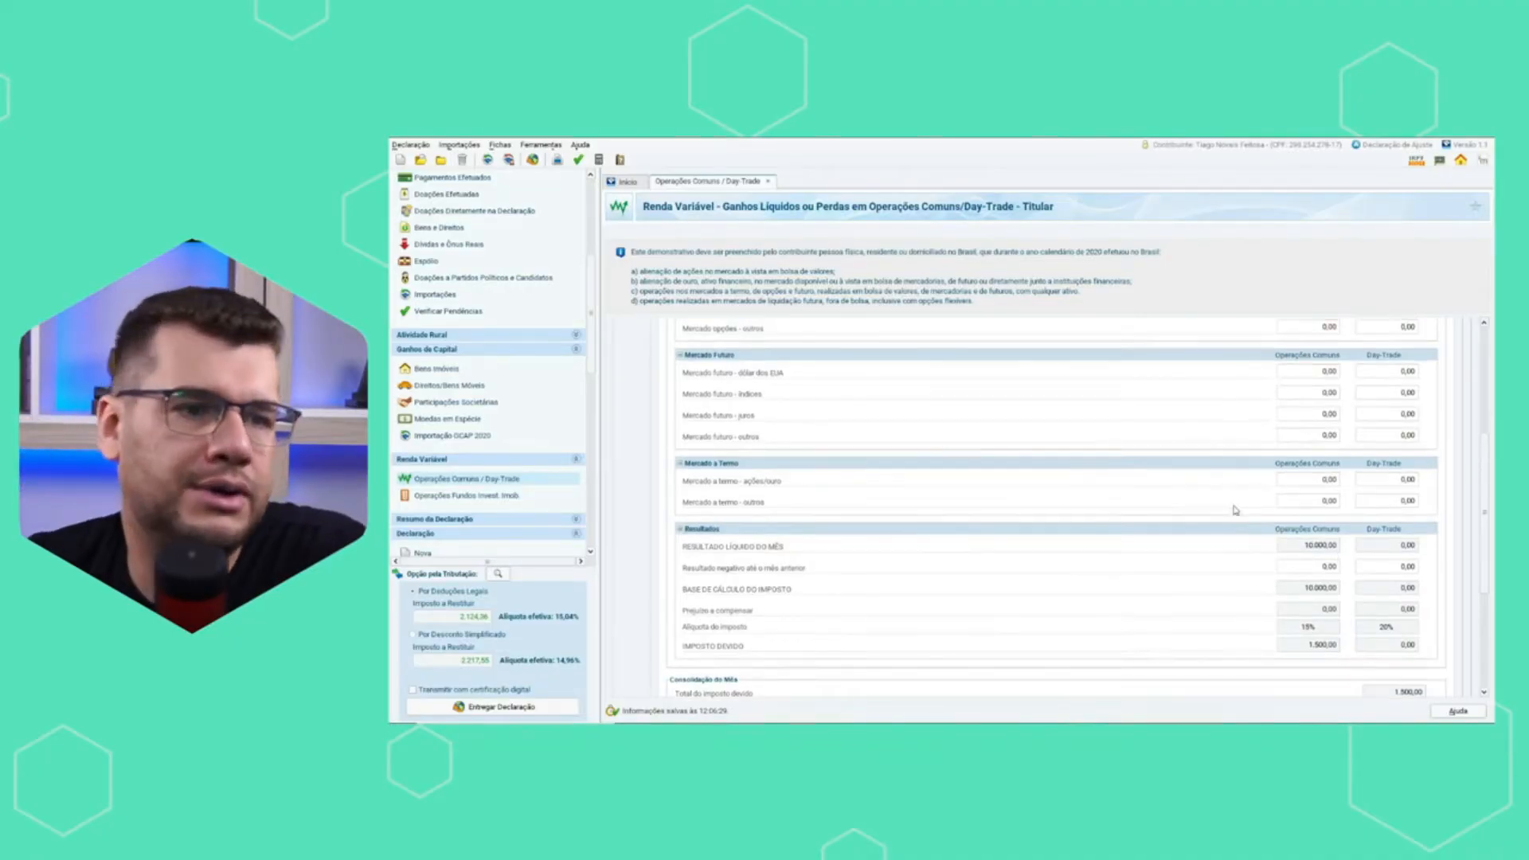
pyautogui.scroll(2, 900, 441)
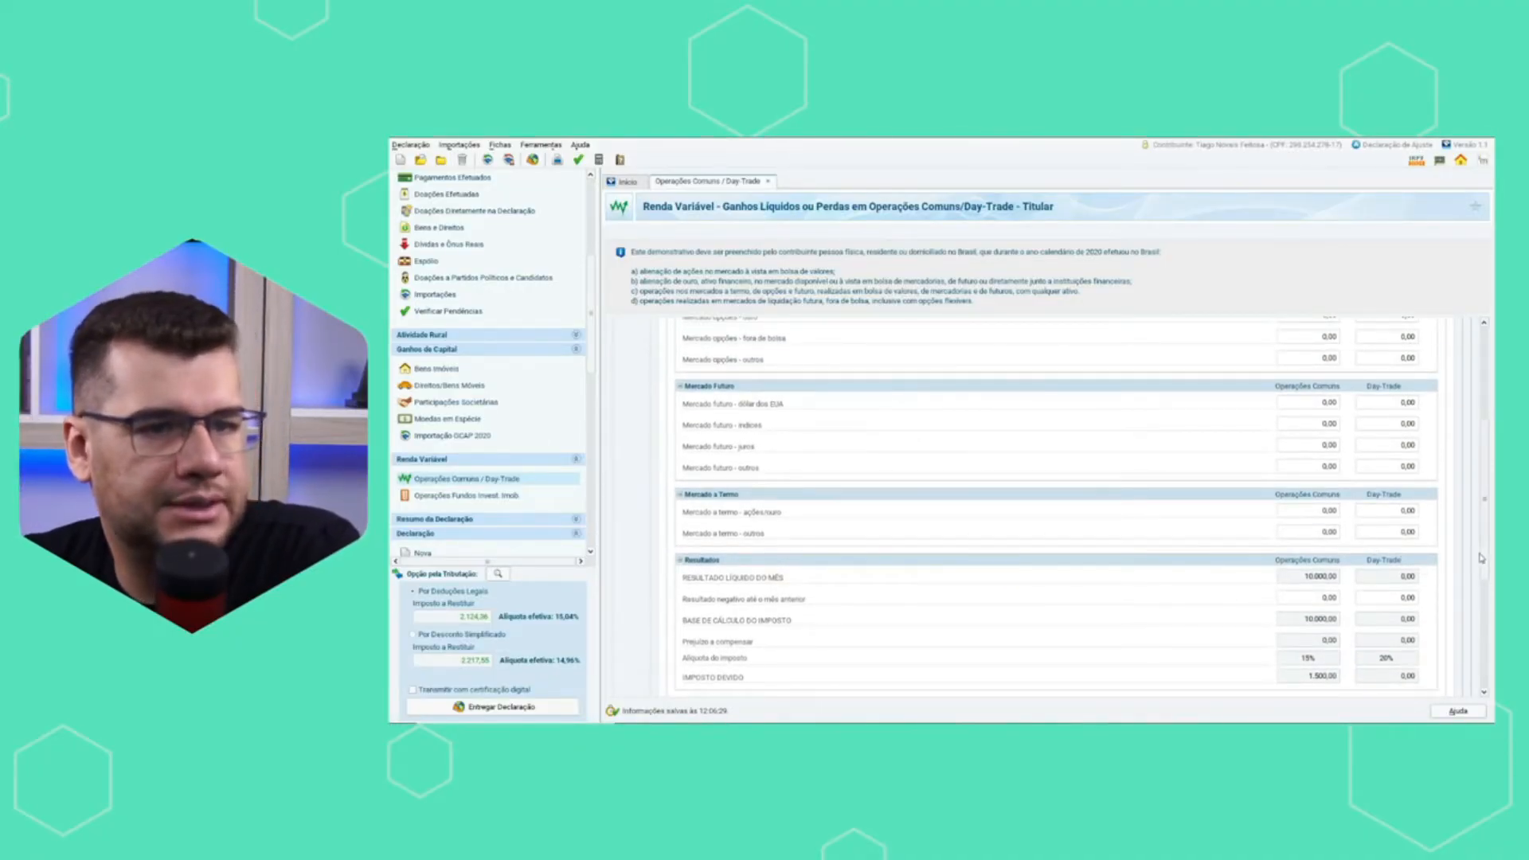
pyautogui.scroll(5, 1404, 427)
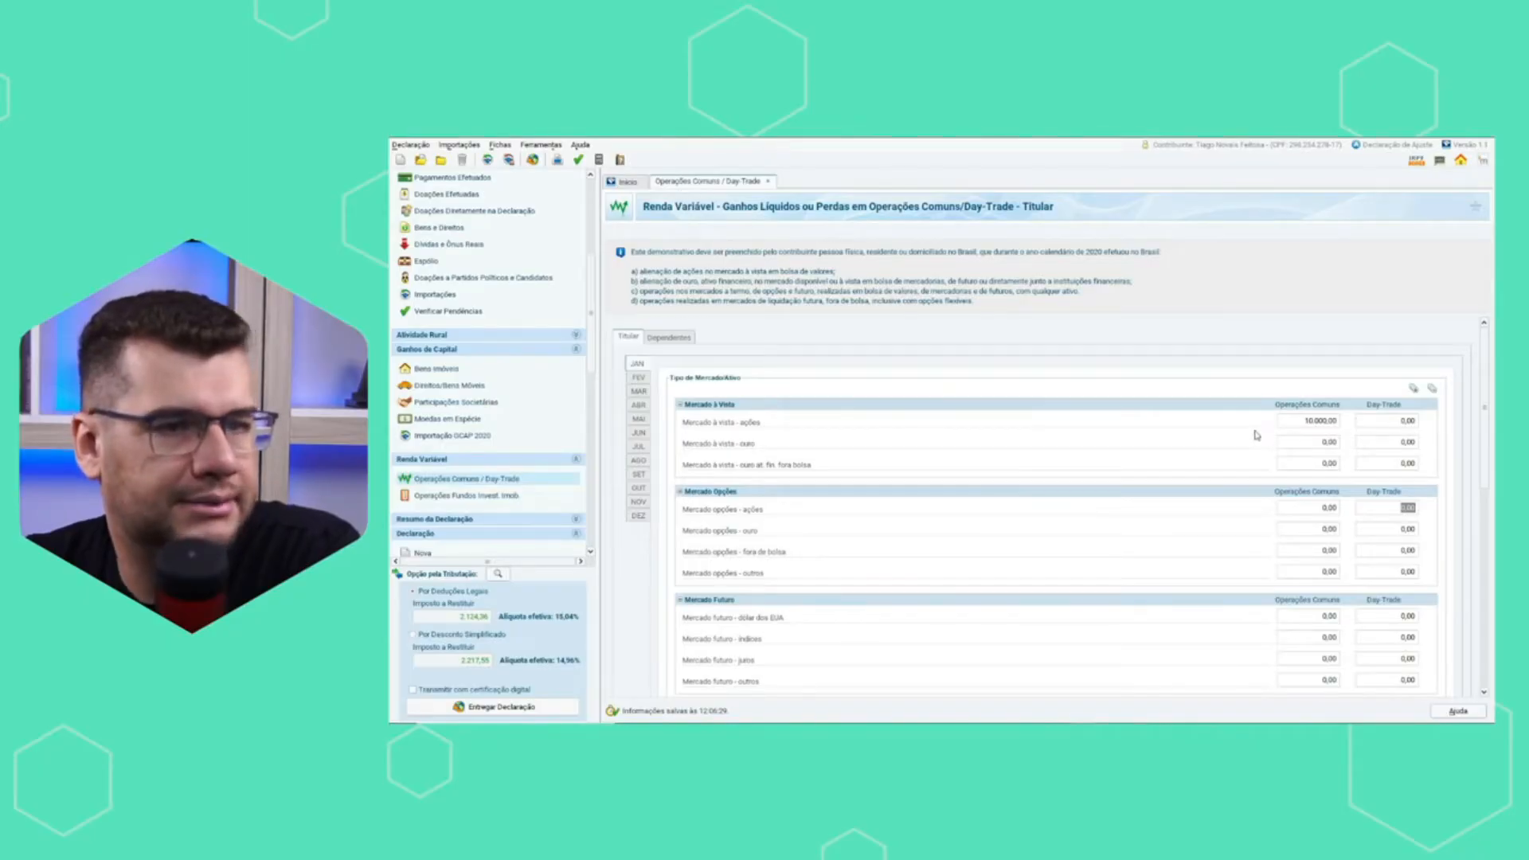
# In the July form, set Mercado à vista - ações for common operations to -5.000,00.
pyautogui.click(643, 381)
pyautogui.click(640, 405)
pyautogui.click(638, 446)
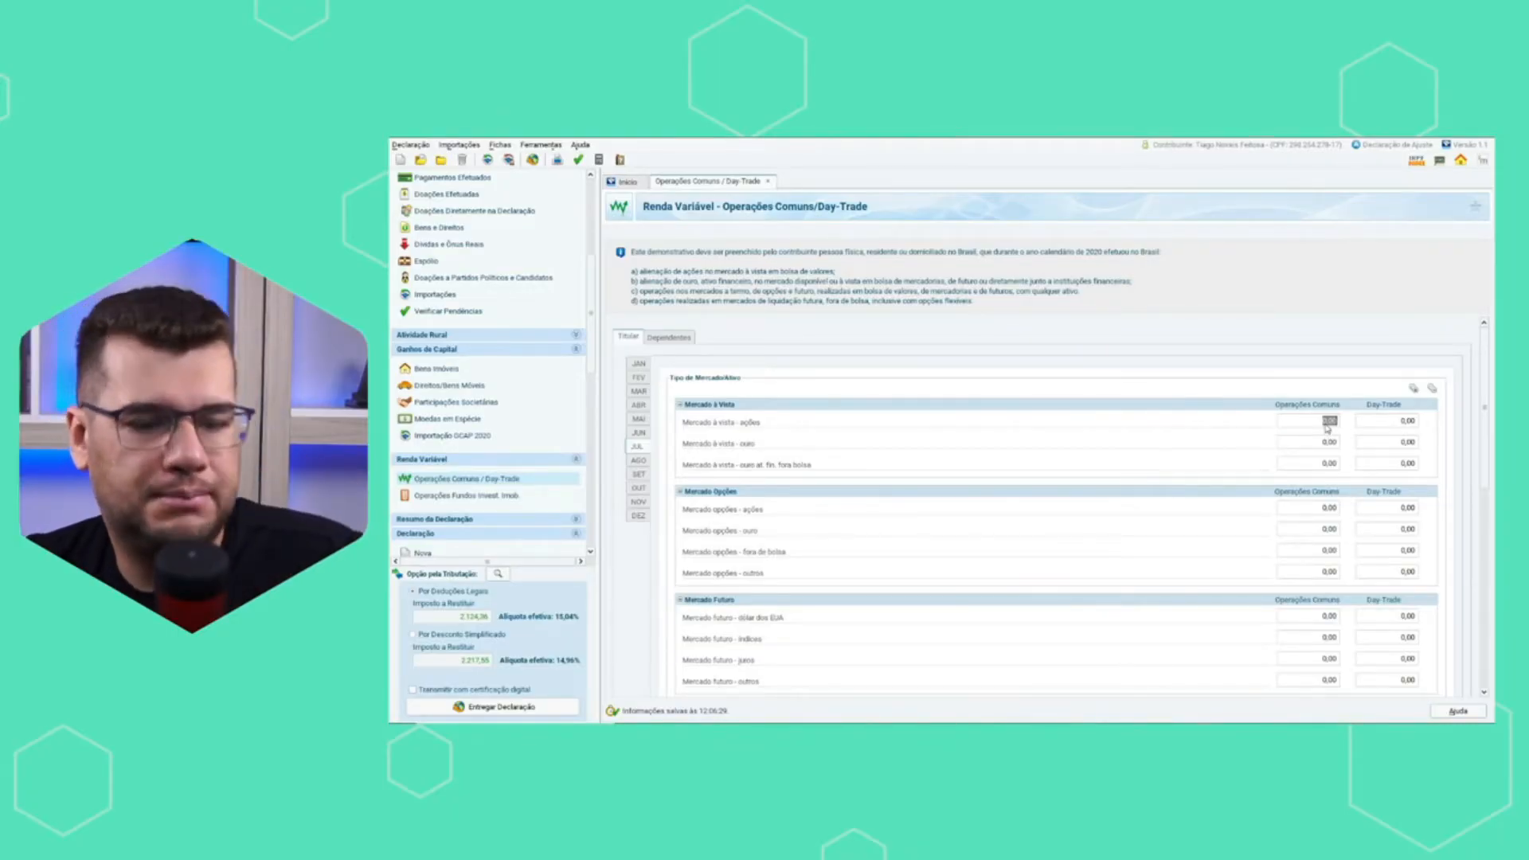
pyautogui.write('50')
pyautogui.press('Tab')
# Check July's Resultados and Consolidação do Mês sections, including the Prejuízo a compensar for common operations.
pyautogui.moveTo(1484, 396); pyautogui.dragTo(1487, 538)
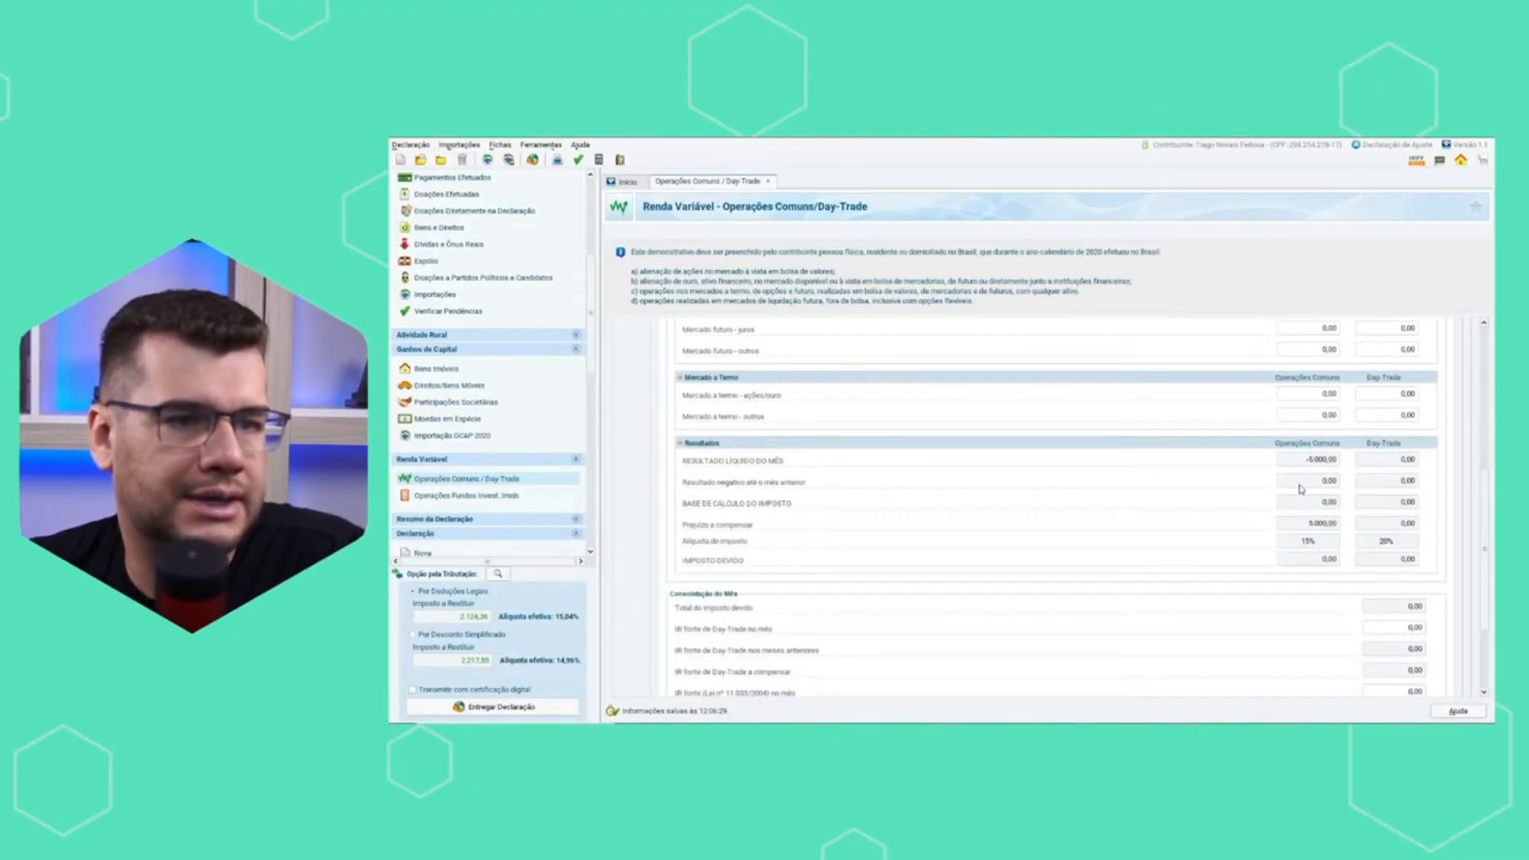
pyautogui.moveTo(1307, 523); pyautogui.dragTo(1322, 523)
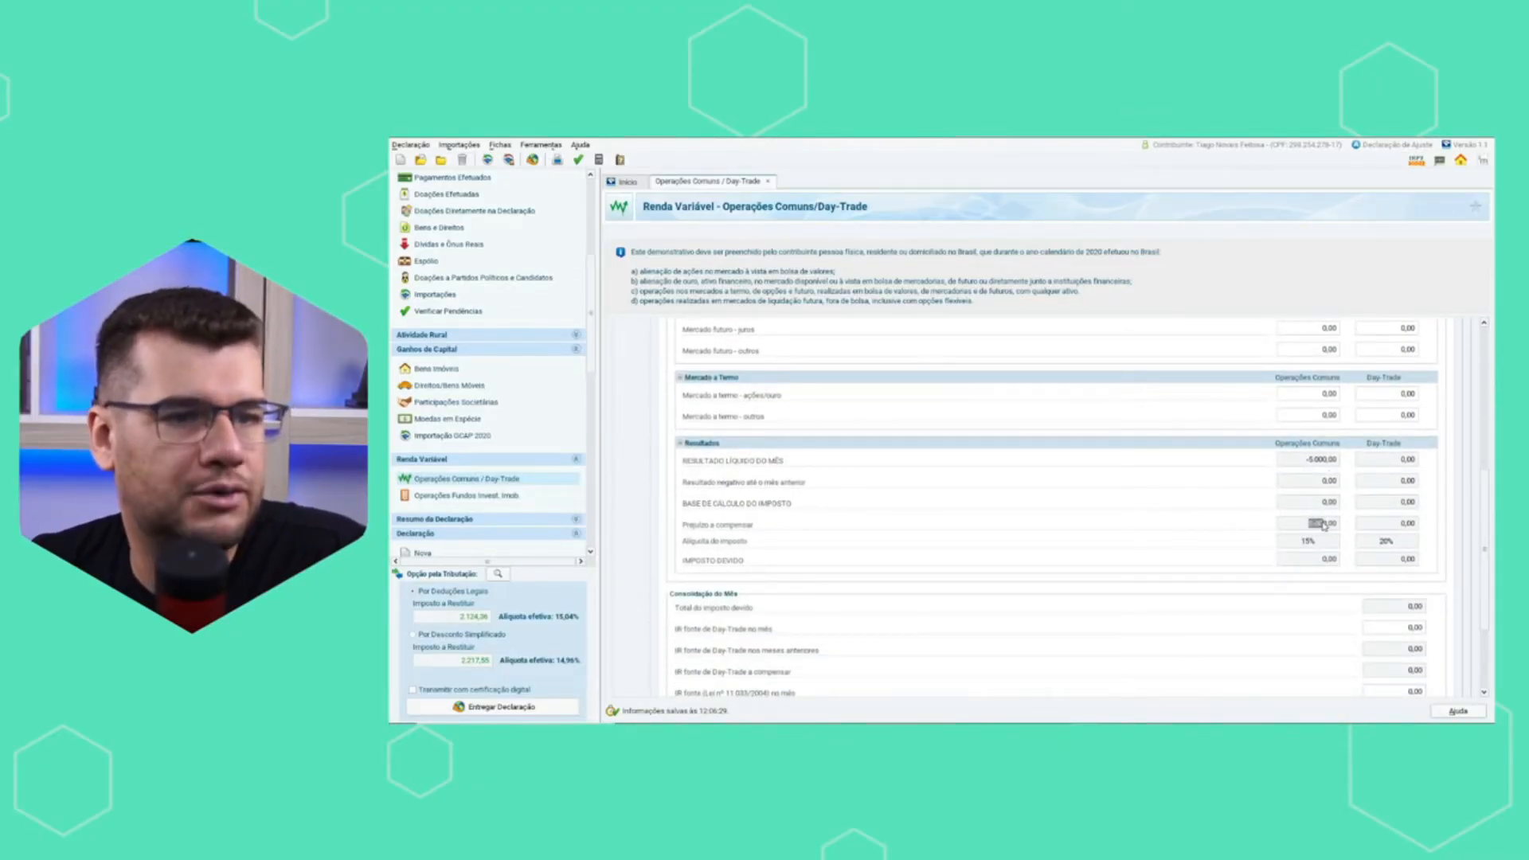
pyautogui.scroll(-3, 1390, 522)
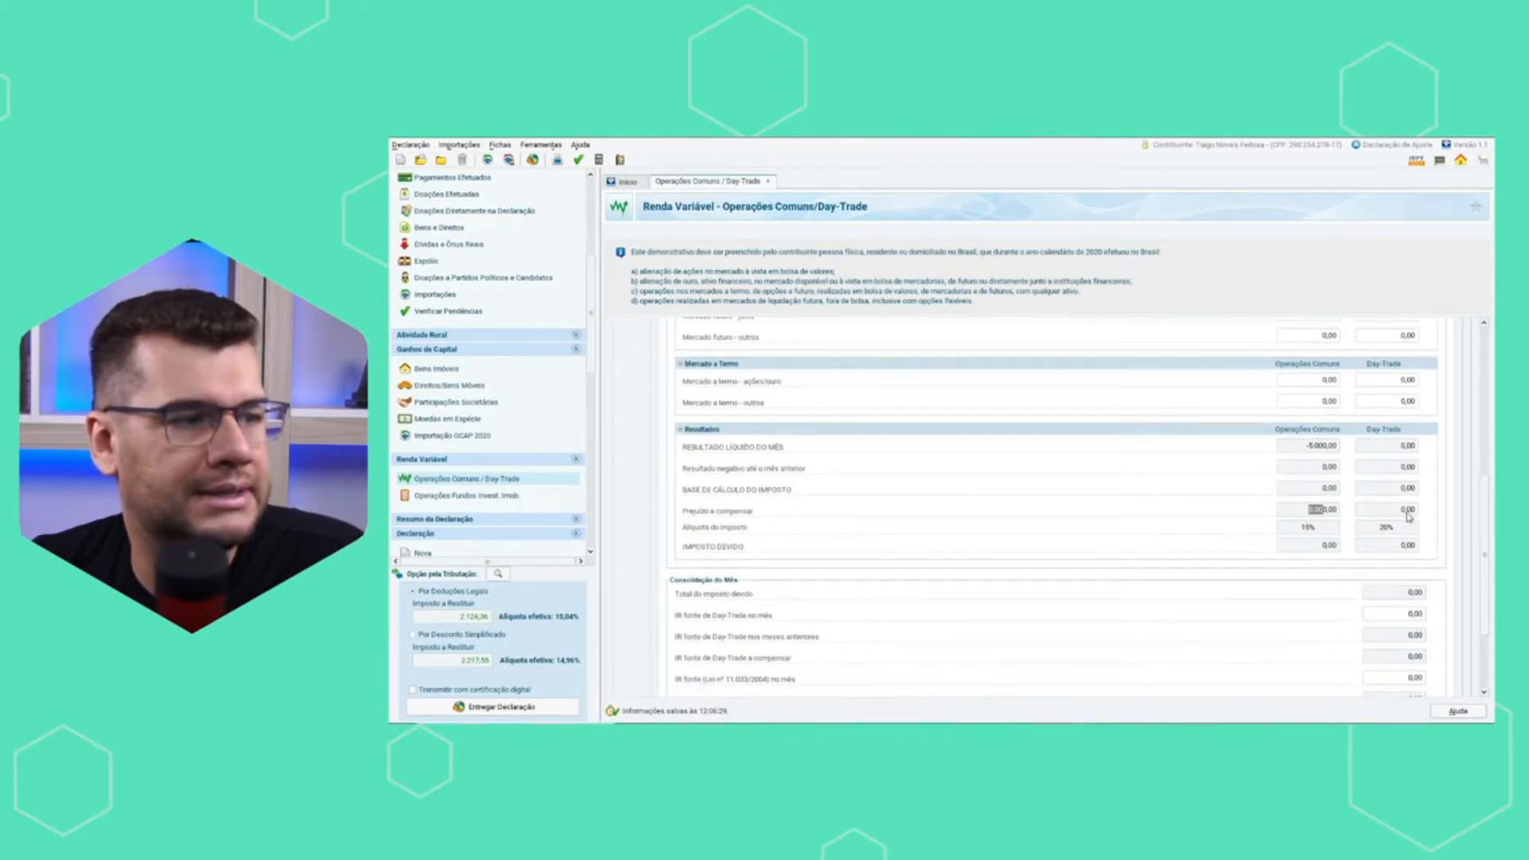
pyautogui.scroll(-3, 1387, 522)
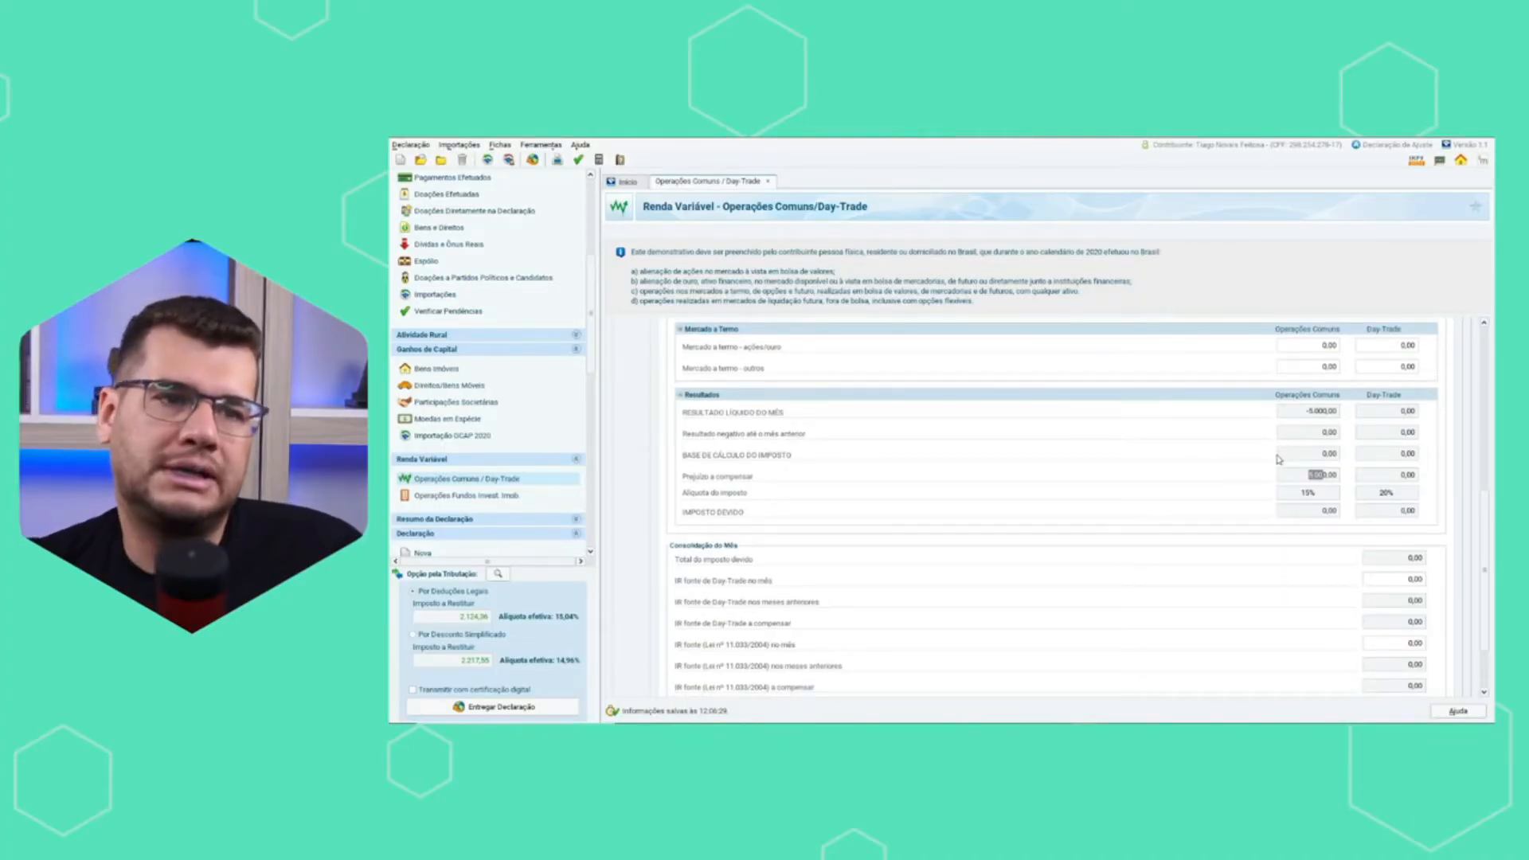
pyautogui.scroll(2, 1278, 460)
pyautogui.scroll(2, 1103, 508)
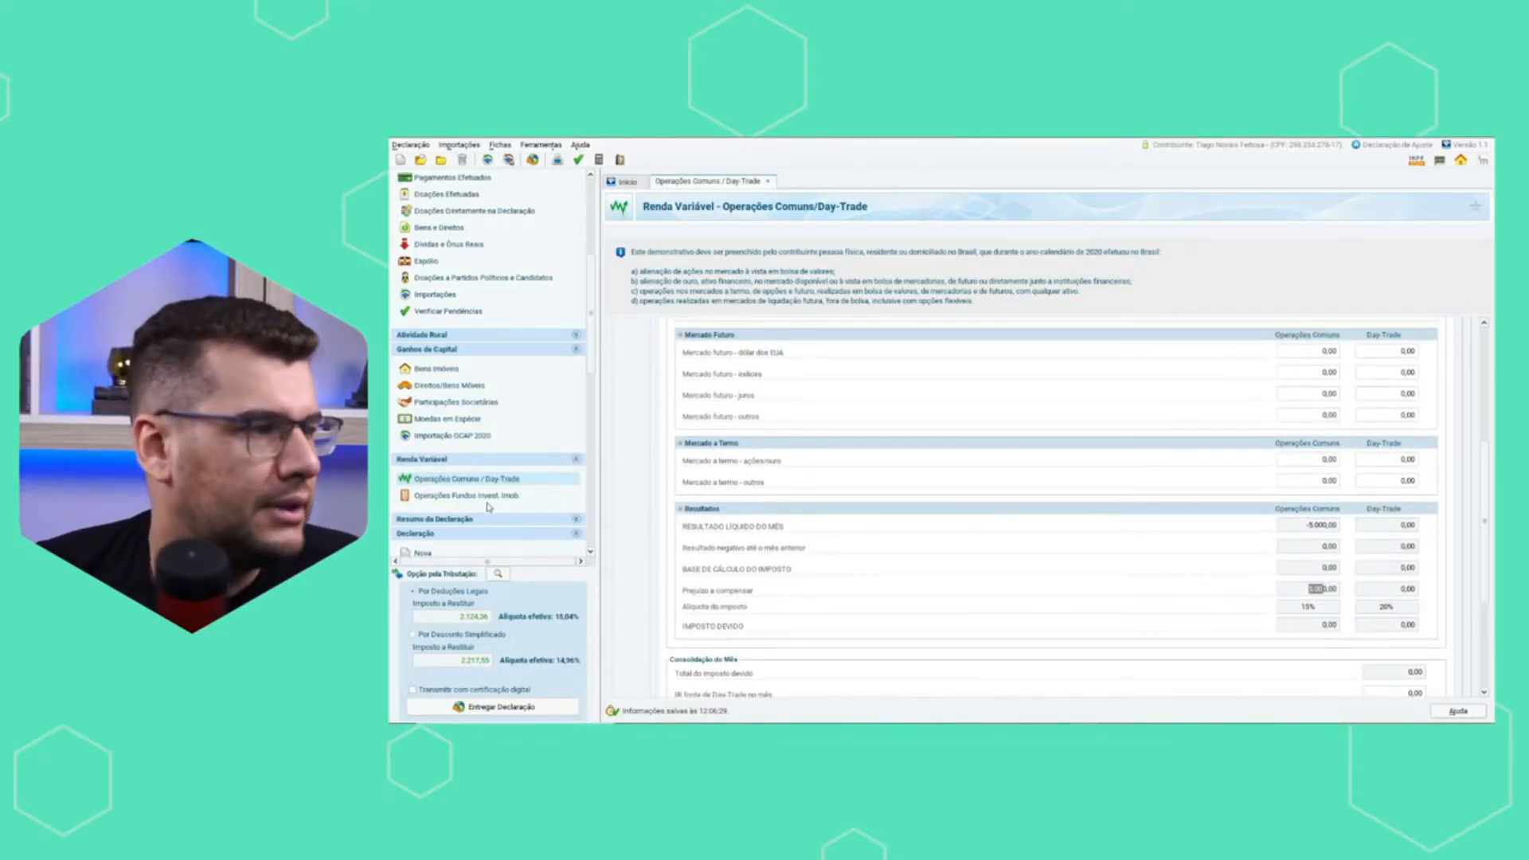
# Review the Resumo da Declaração, covering Rendimentos Tributáveis e Deduções and Cálculo do Imposto with the refund amount.
pyautogui.click(451, 520)
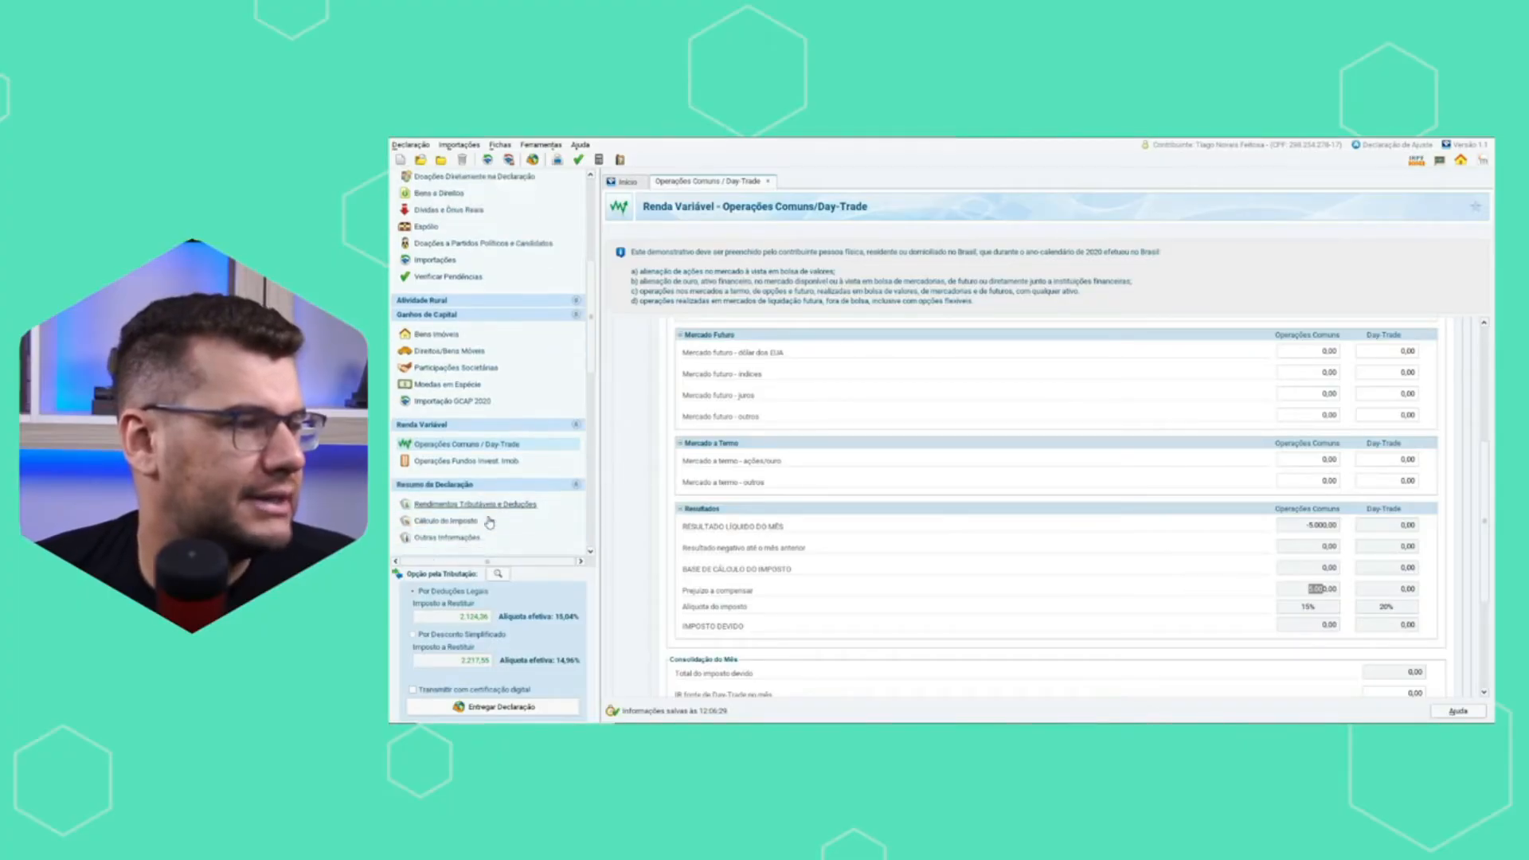
pyautogui.click(489, 488)
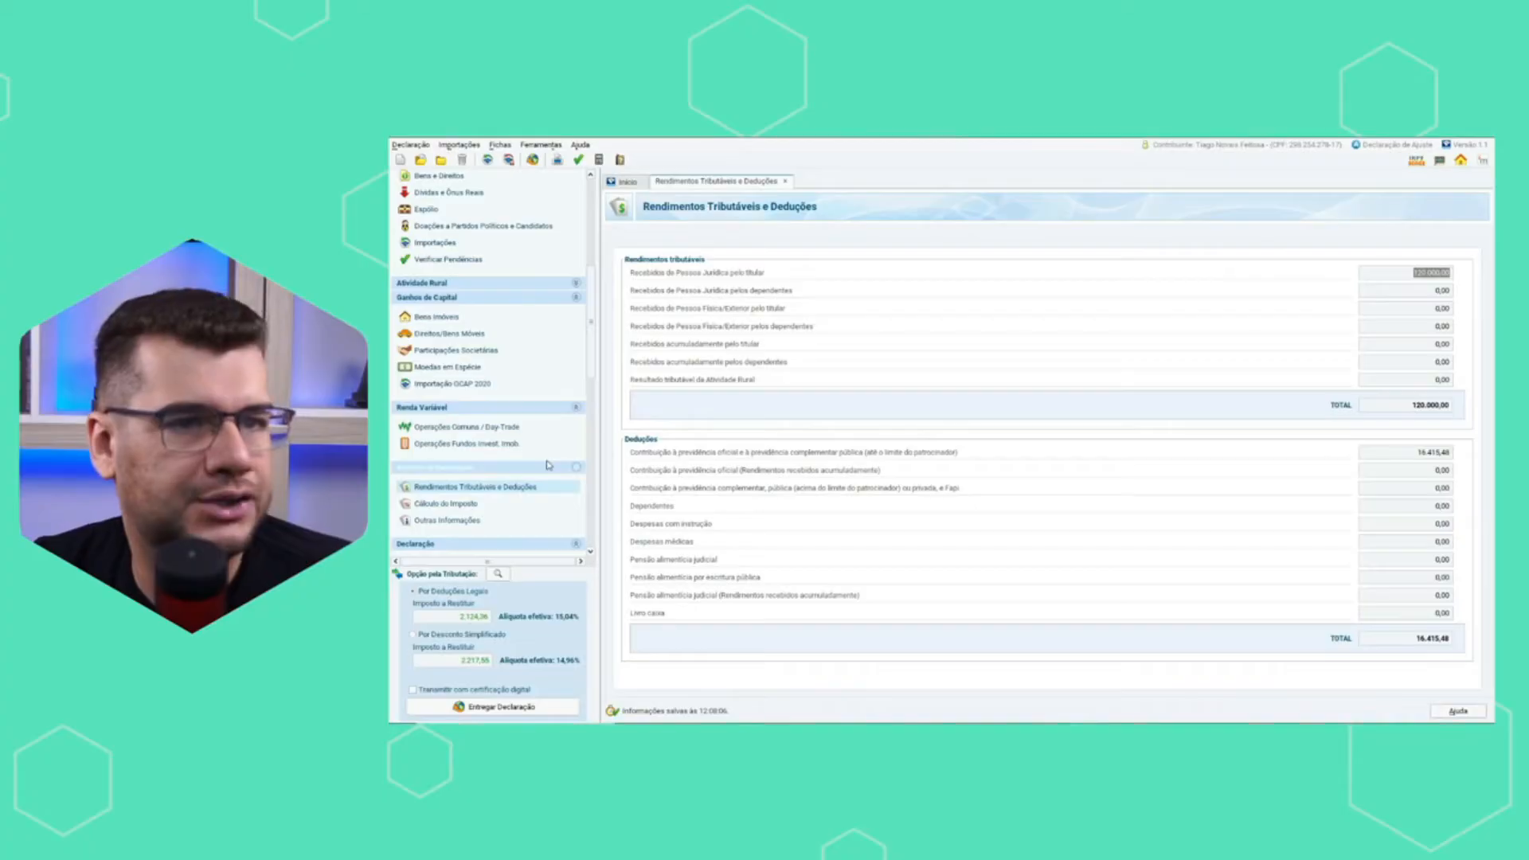
pyautogui.click(457, 503)
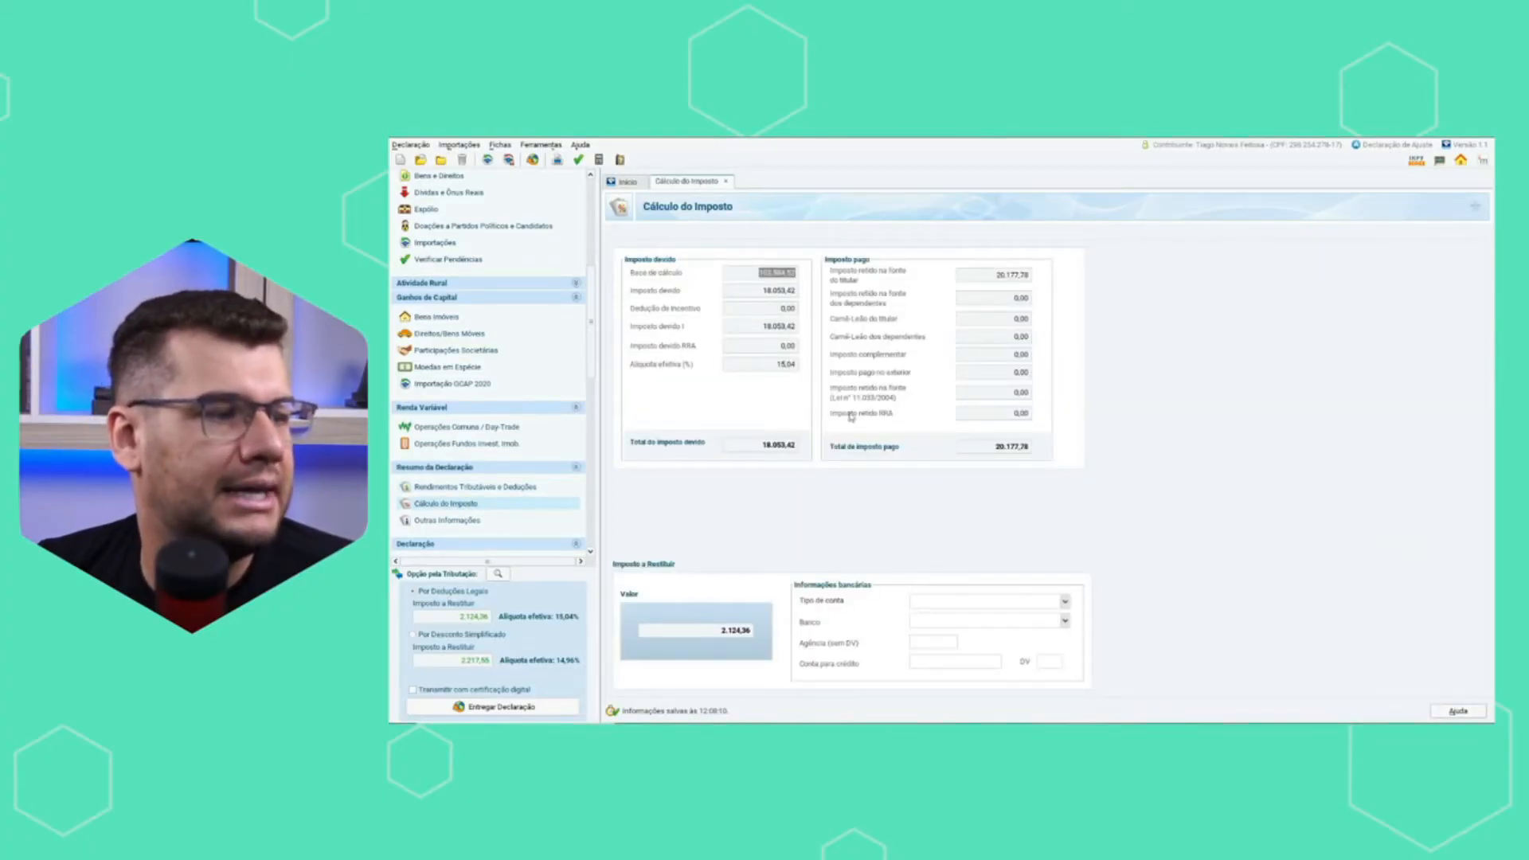
pyautogui.scroll(-2, 591, 375)
pyautogui.scroll(-5, 592, 375)
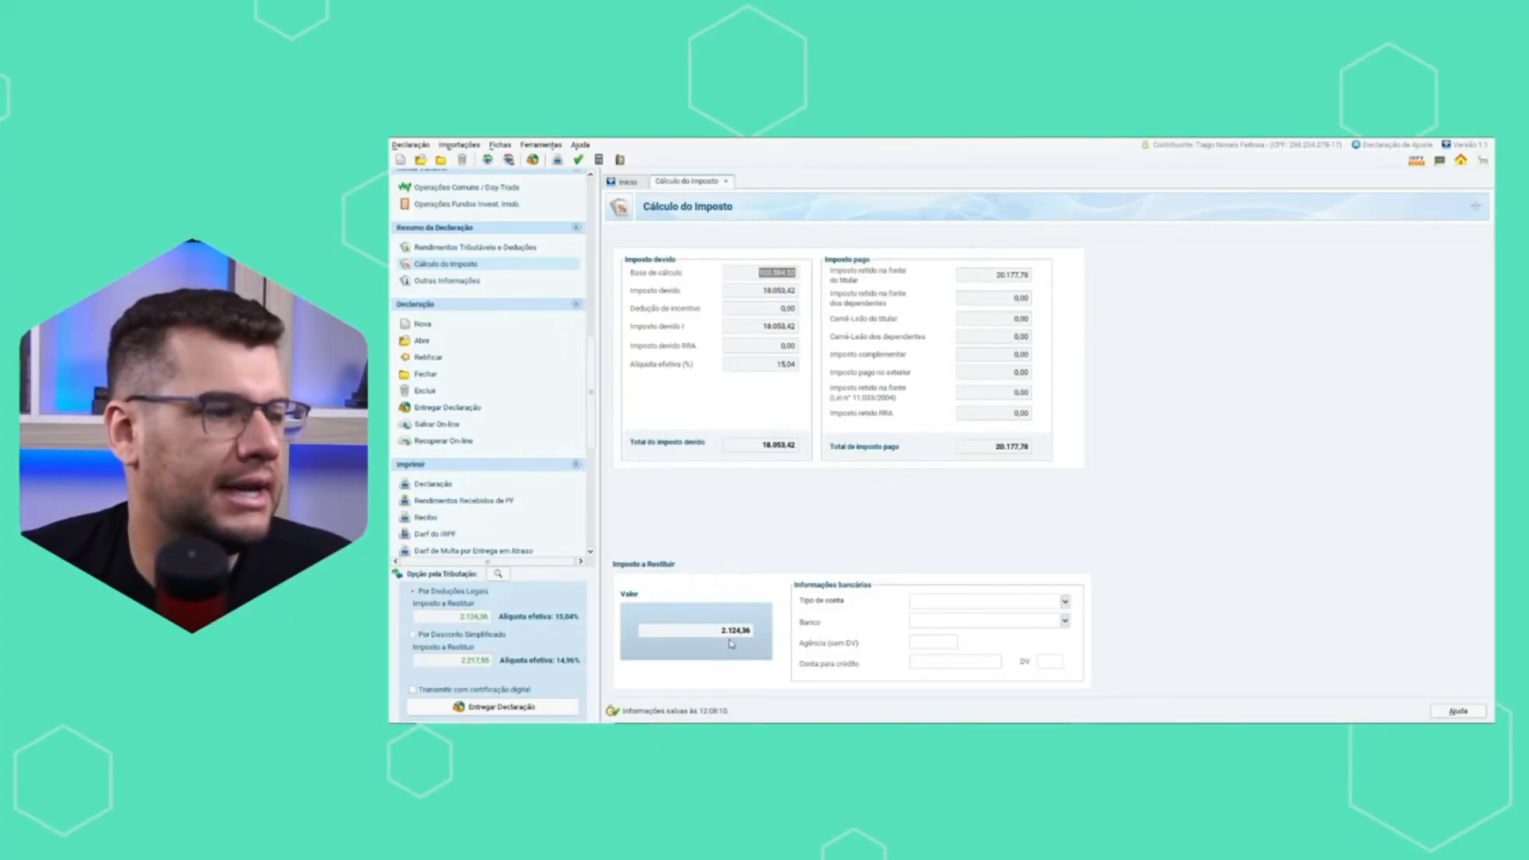
pyautogui.moveTo(591, 428); pyautogui.dragTo(592, 436)
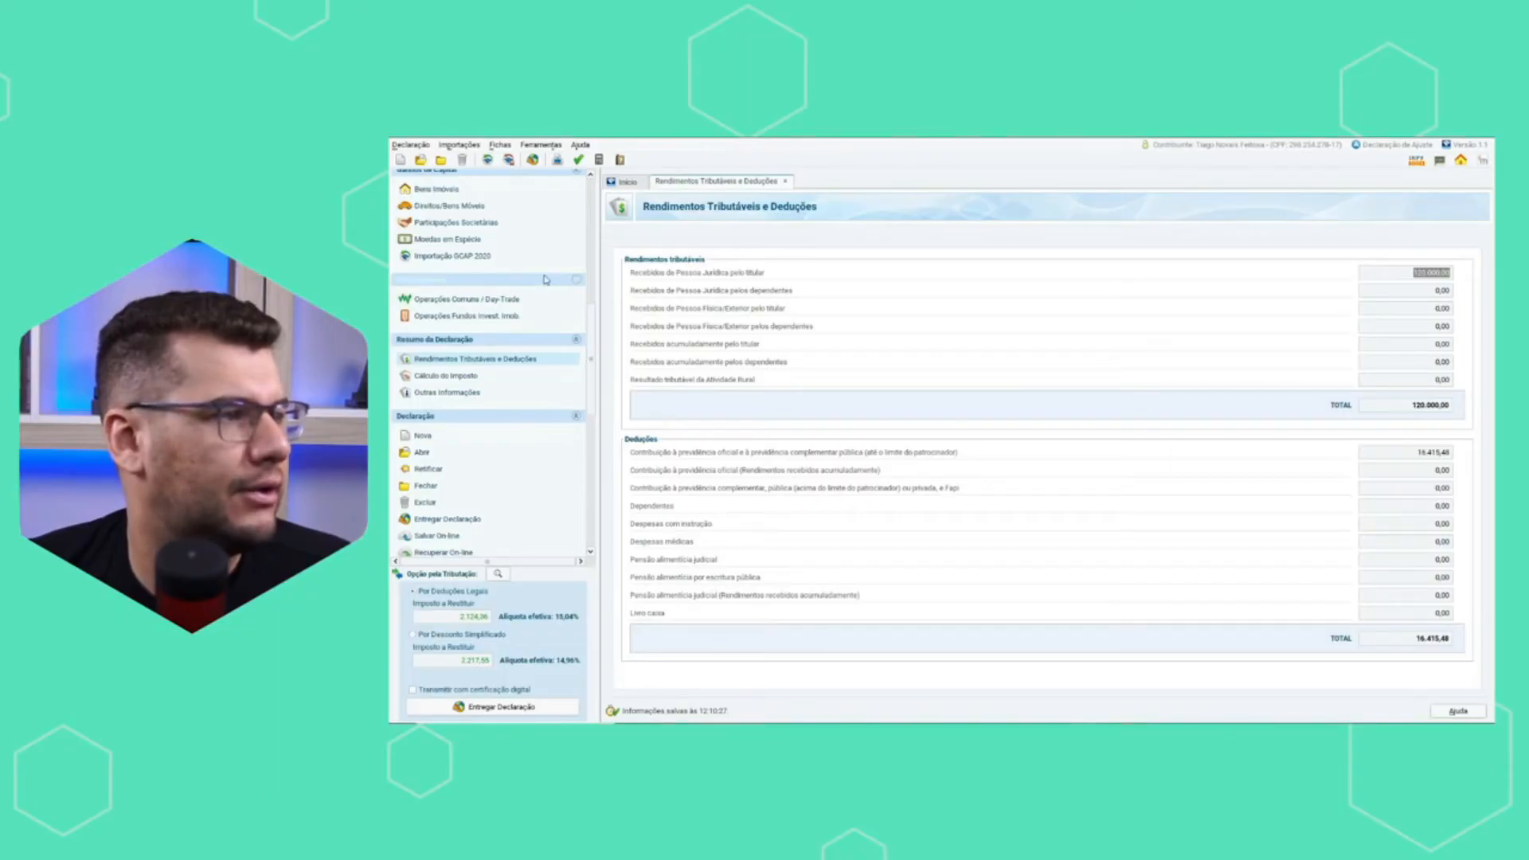
# Start a new Pagamentos Efetuados entry and choose code 36 - Previdência Complementar.
pyautogui.moveTo(595, 333); pyautogui.dragTo(591, 273)
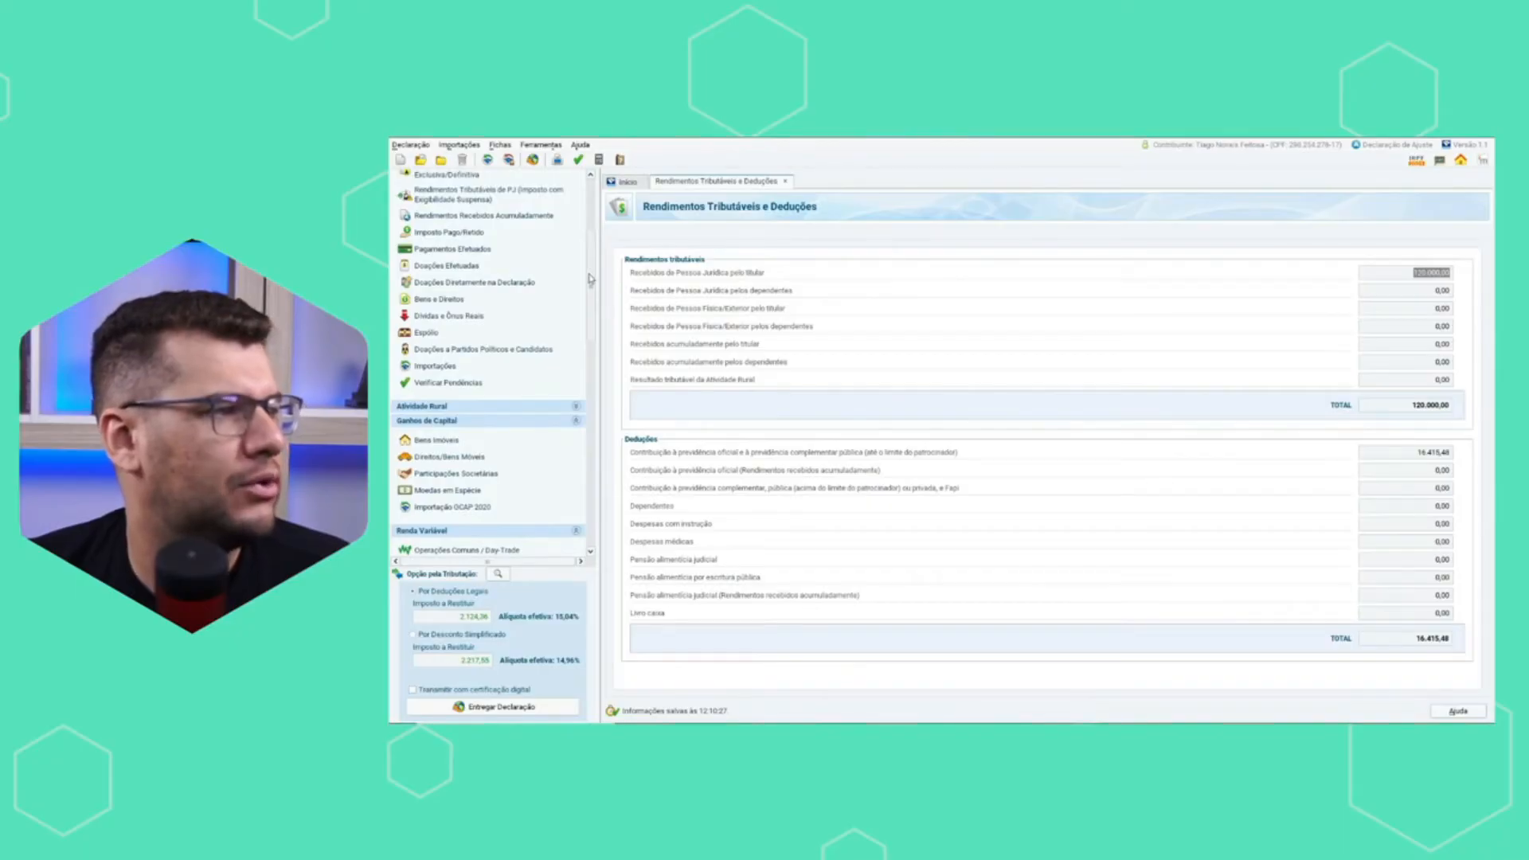
pyautogui.click(452, 250)
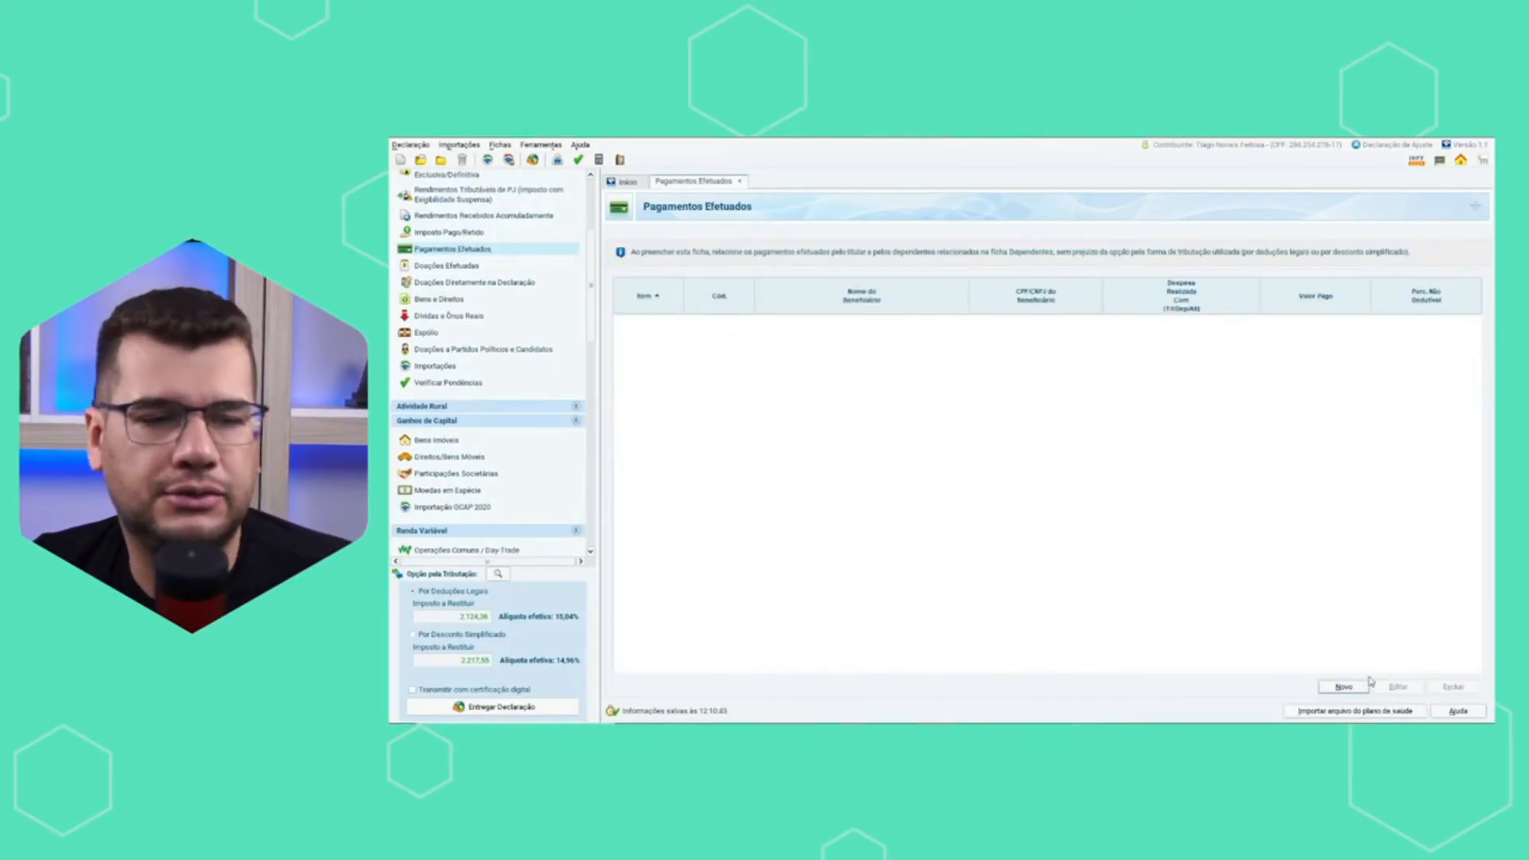
pyautogui.click(1346, 687)
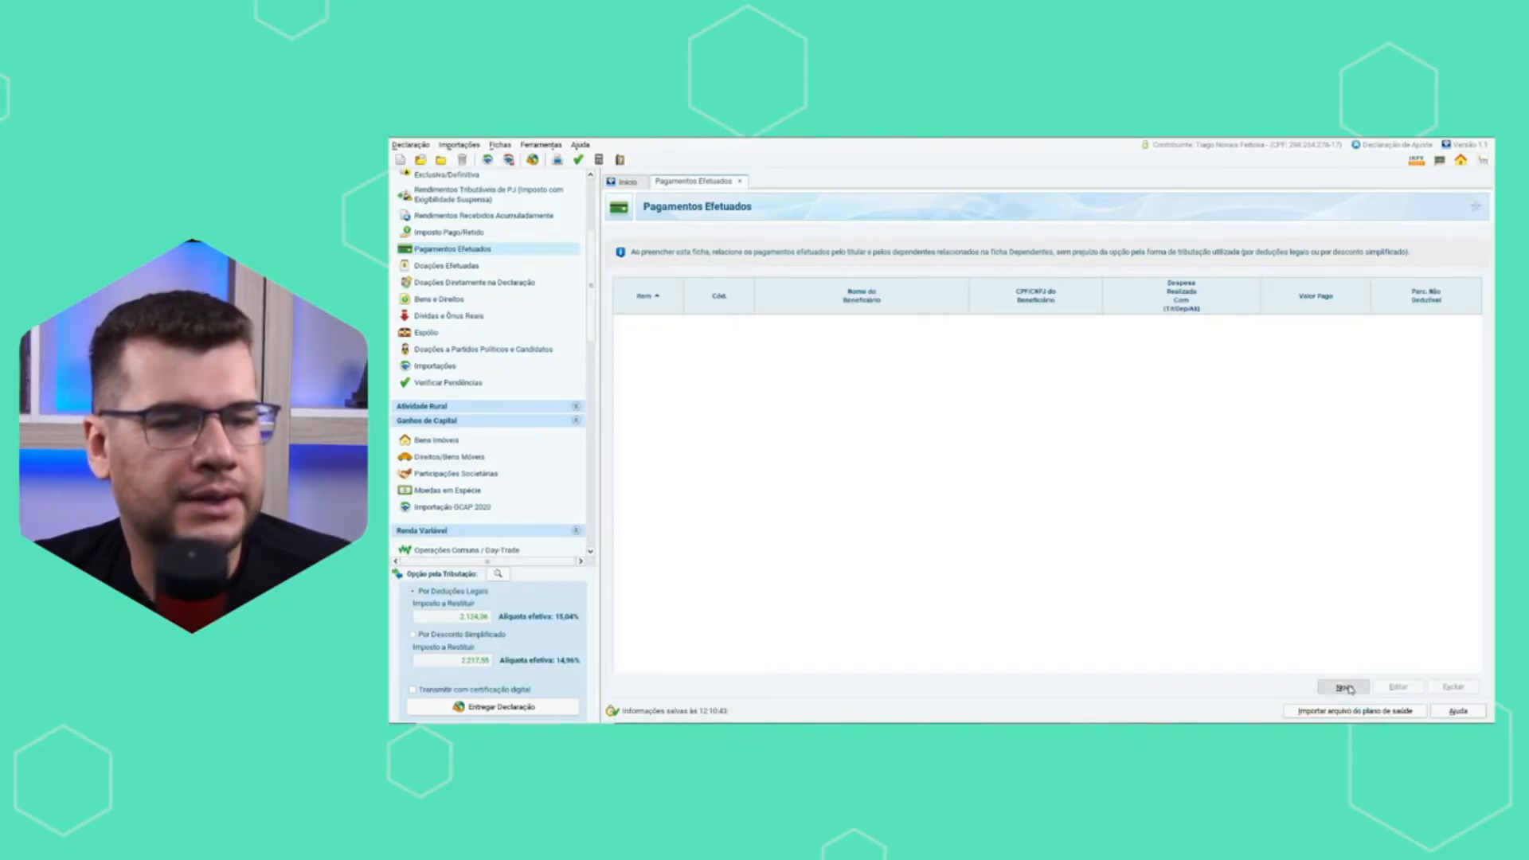
pyautogui.click(1047, 287)
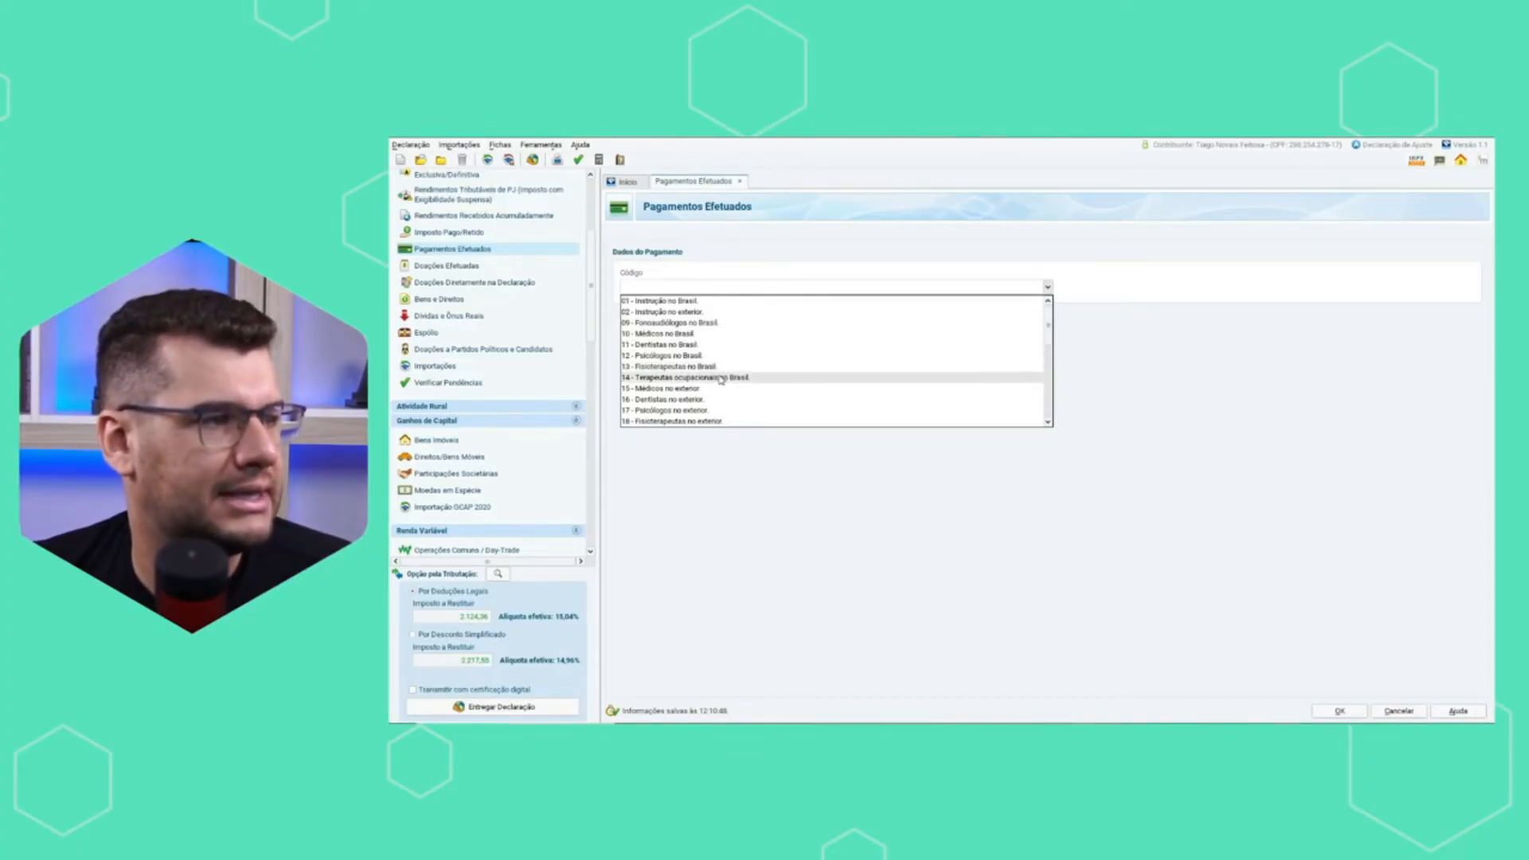
pyautogui.scroll(-1, 718, 392)
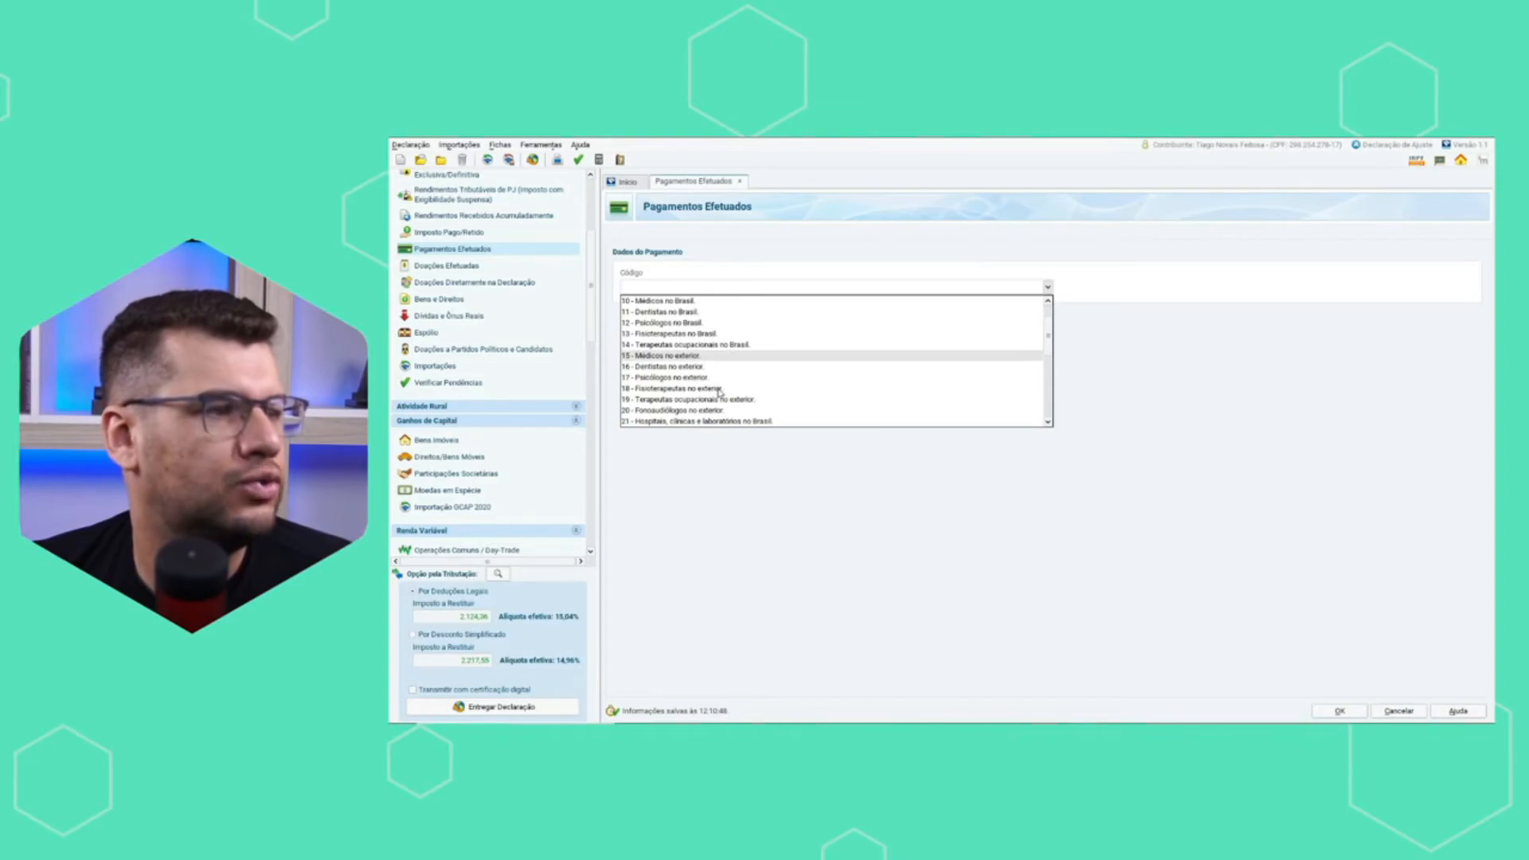
pyautogui.scroll(-2, 719, 392)
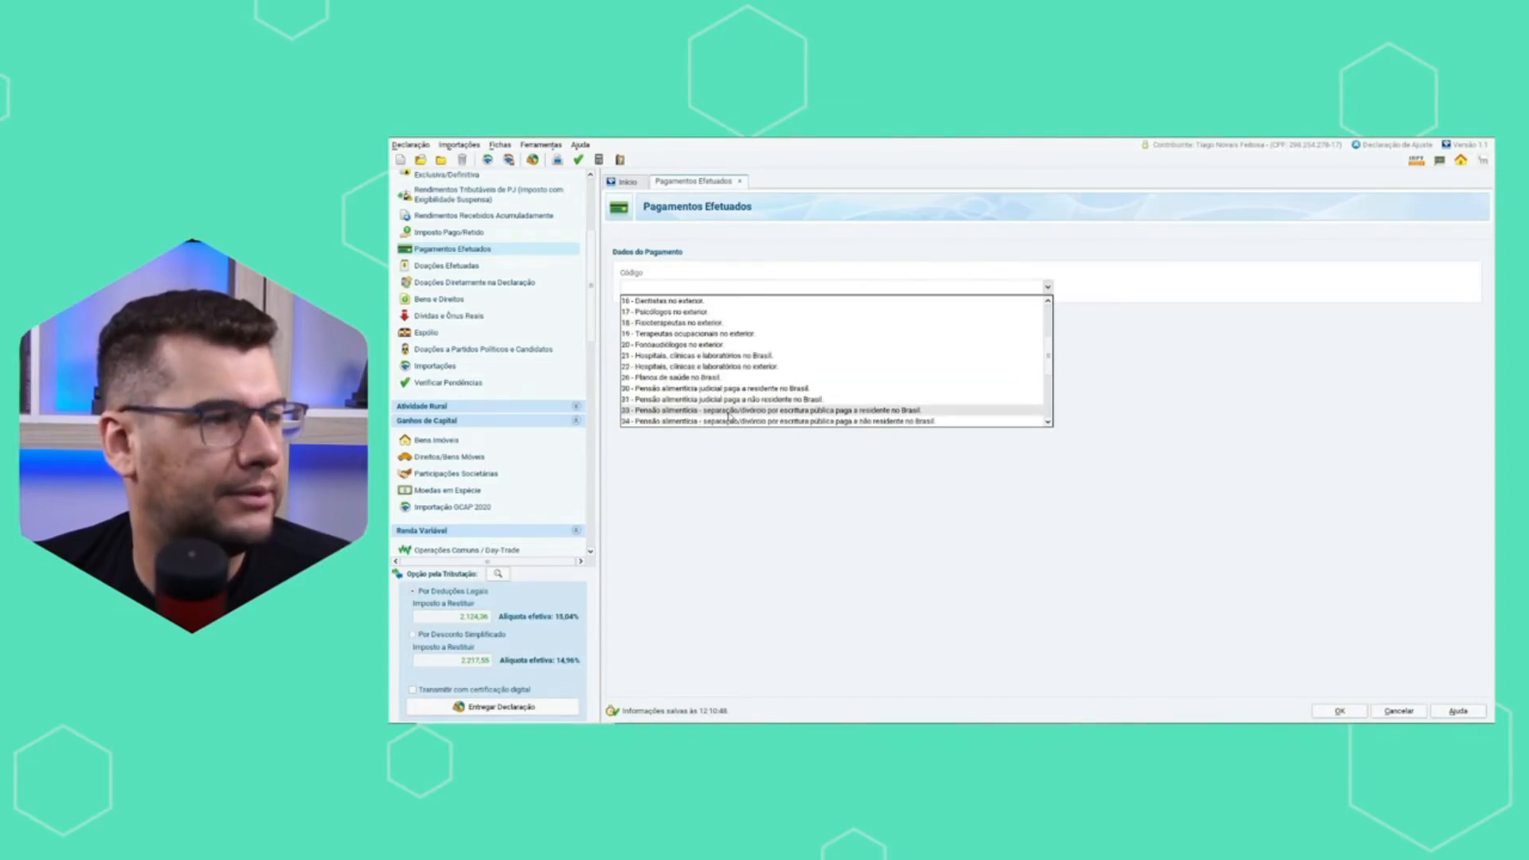
pyautogui.scroll(-2, 729, 415)
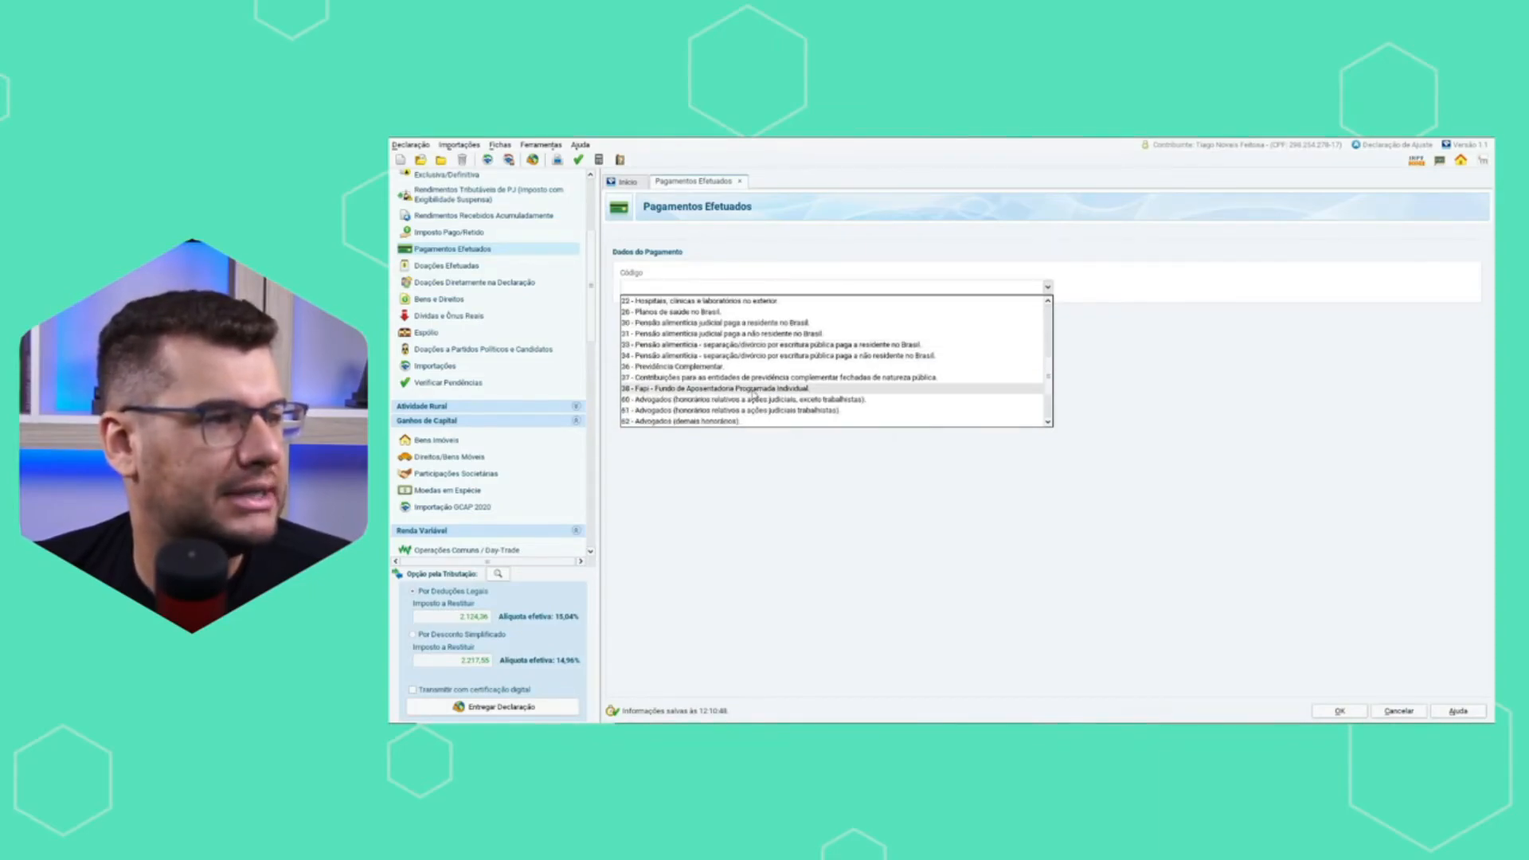
pyautogui.scroll(-2, 757, 391)
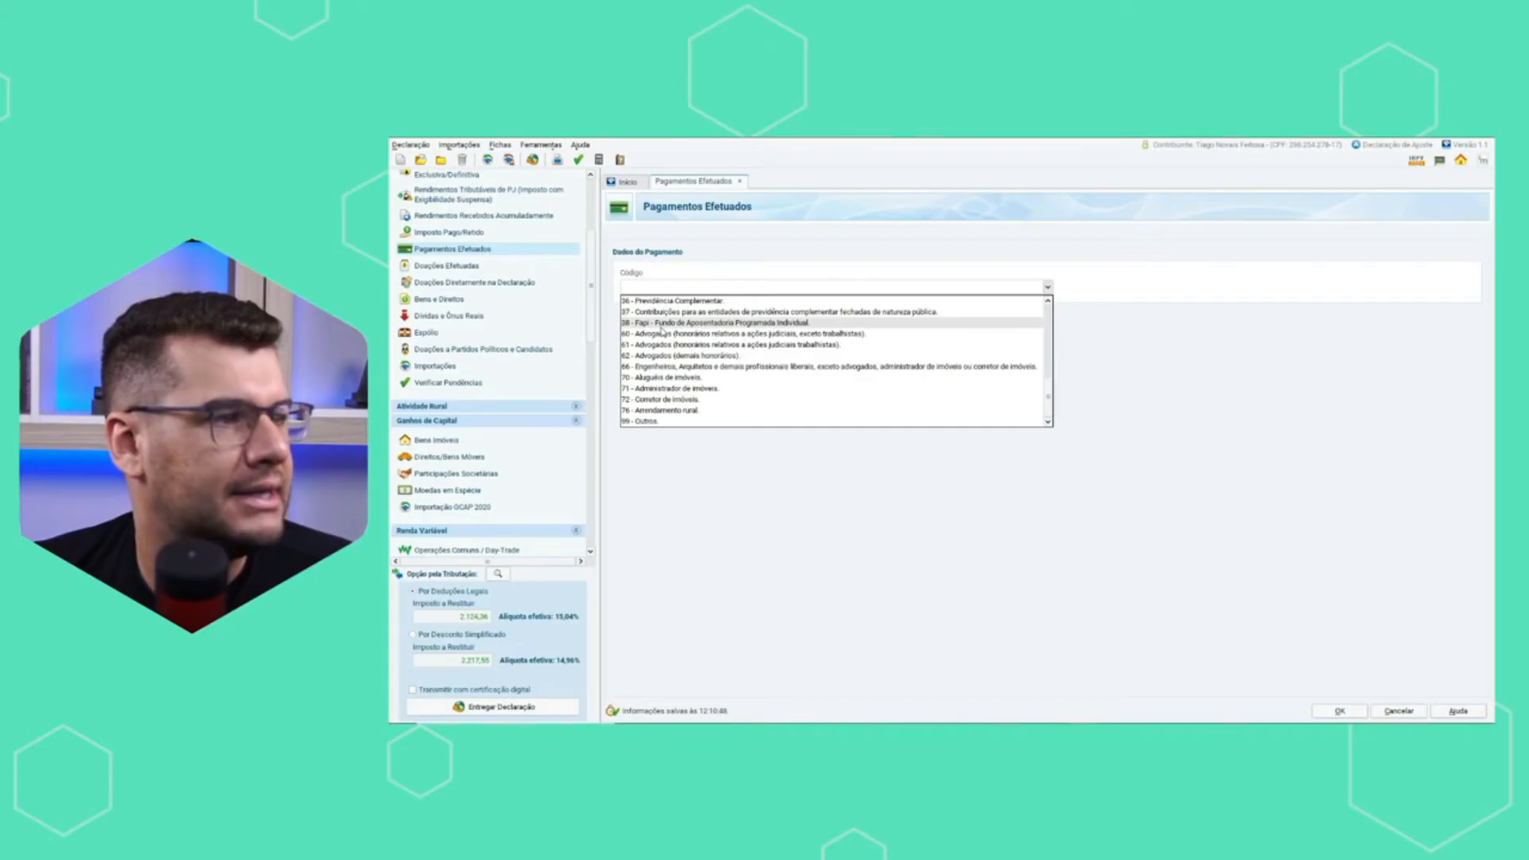
pyautogui.scroll(1, 715, 332)
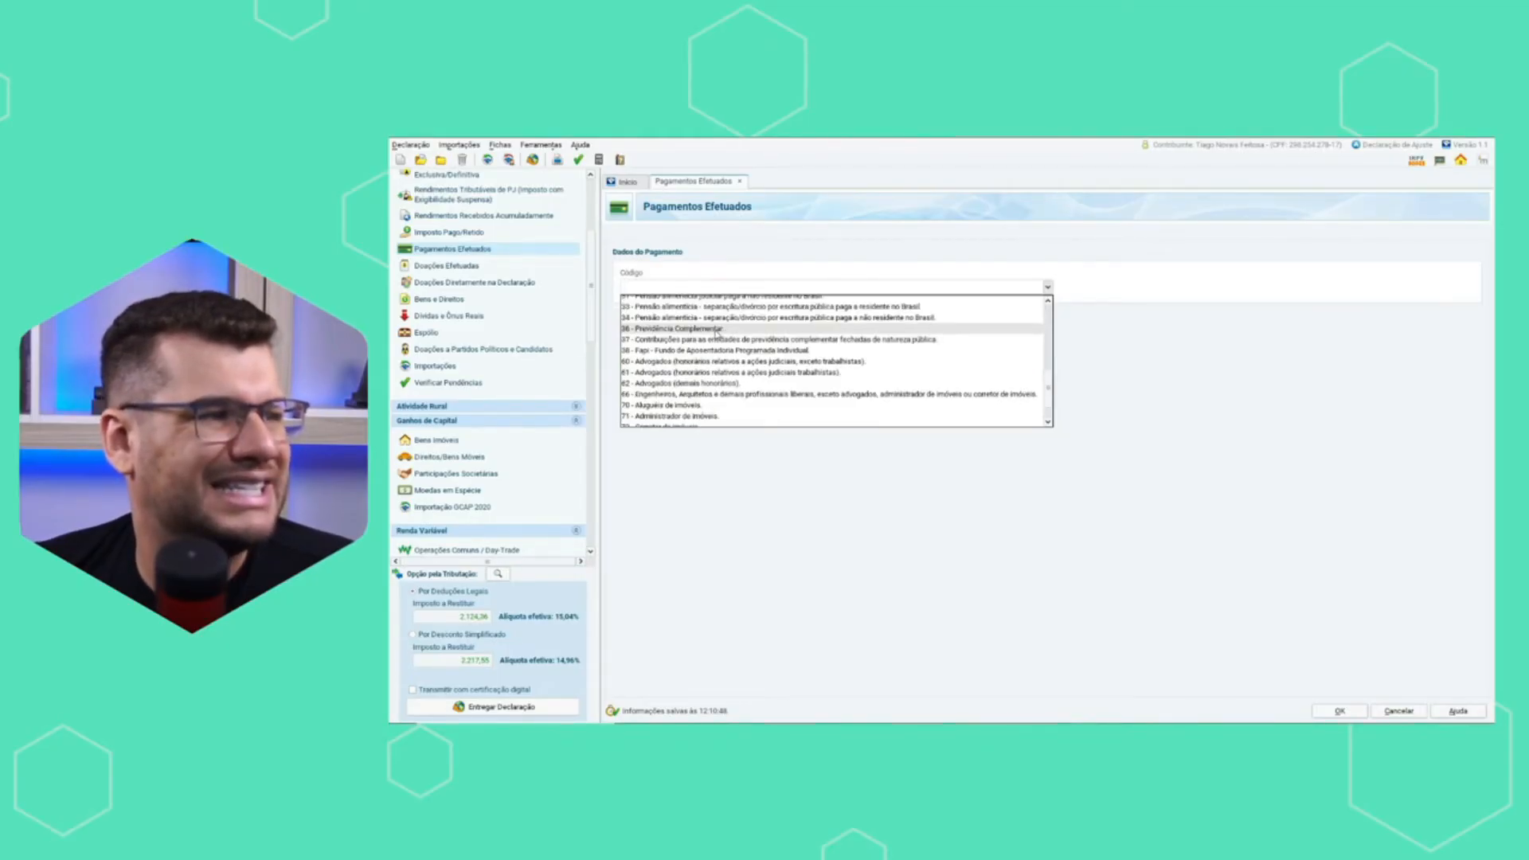
pyautogui.click(716, 329)
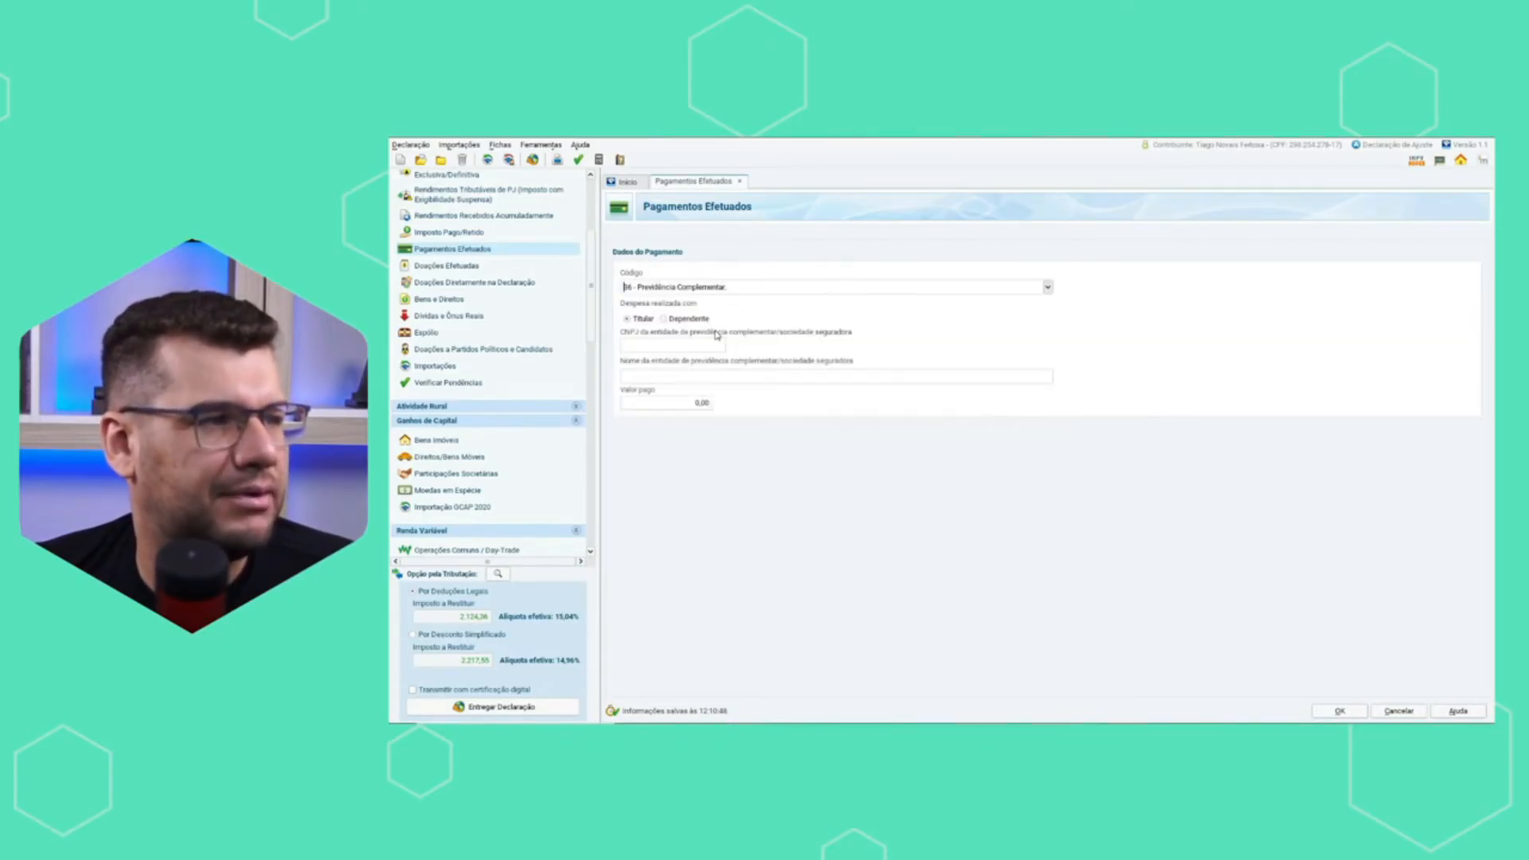
# Go through the pension entity's CNPJ, name and Valor pago fields, leaving them unfilled.
pyautogui.click(674, 349)
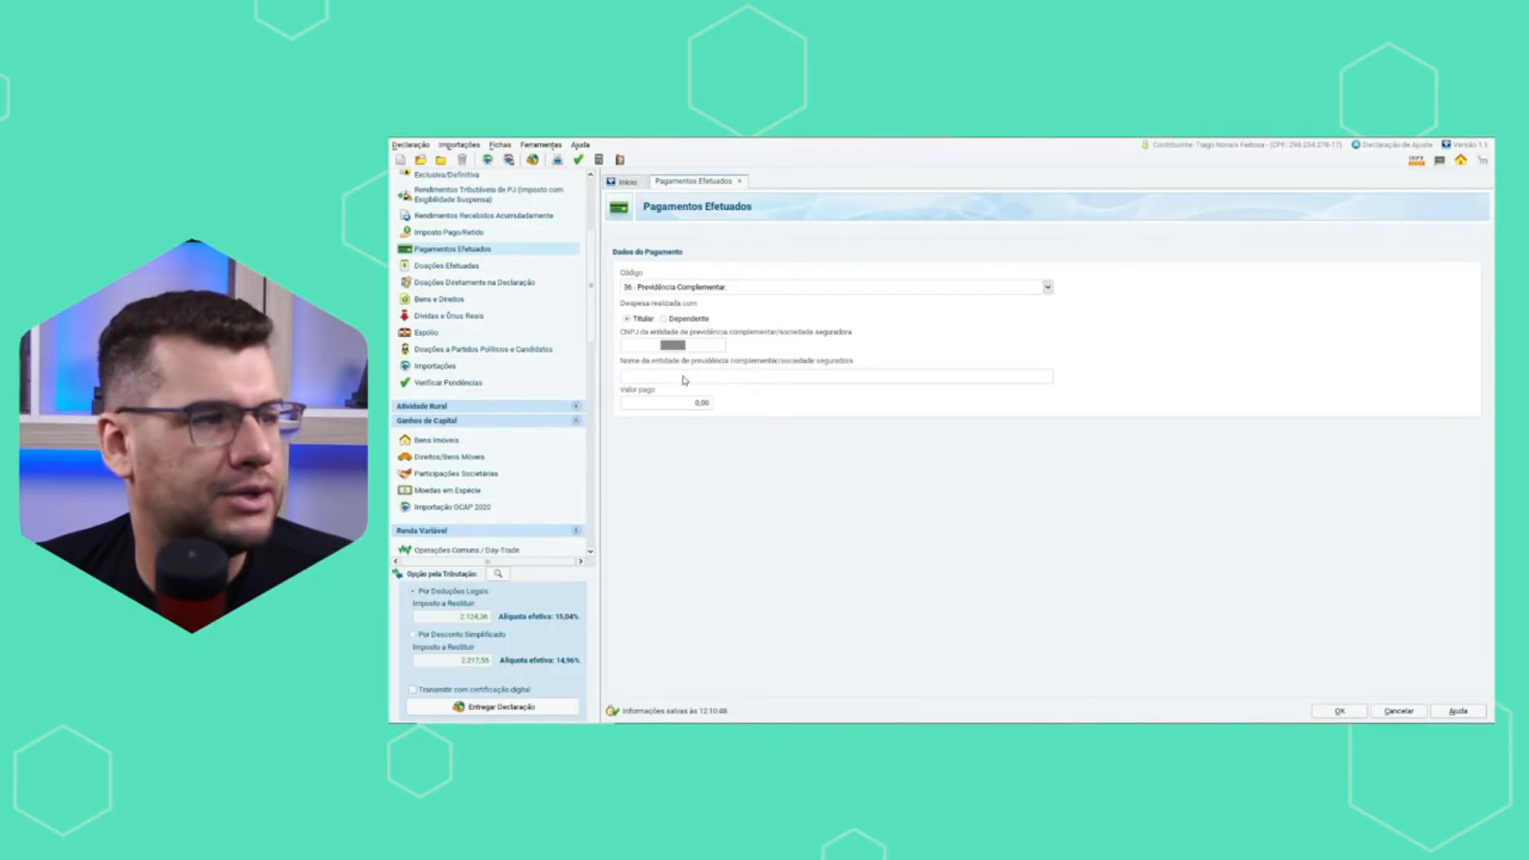
pyautogui.click(682, 378)
pyautogui.click(683, 401)
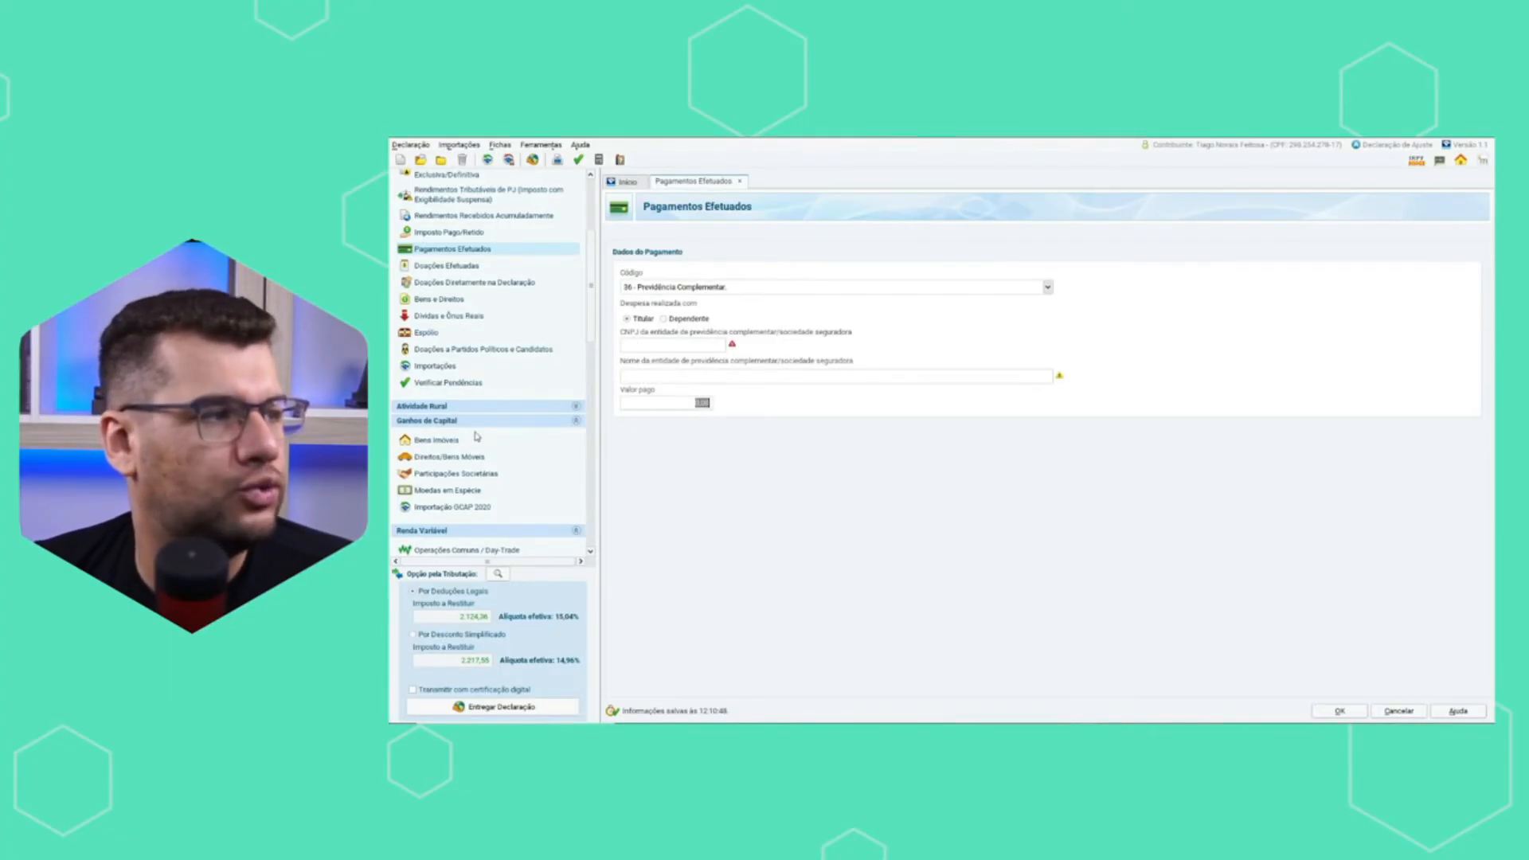
# Return to the Rendimentos Tributáveis e Deduções summary and review its income and deduction totals.
pyautogui.scroll(-3, 478, 437)
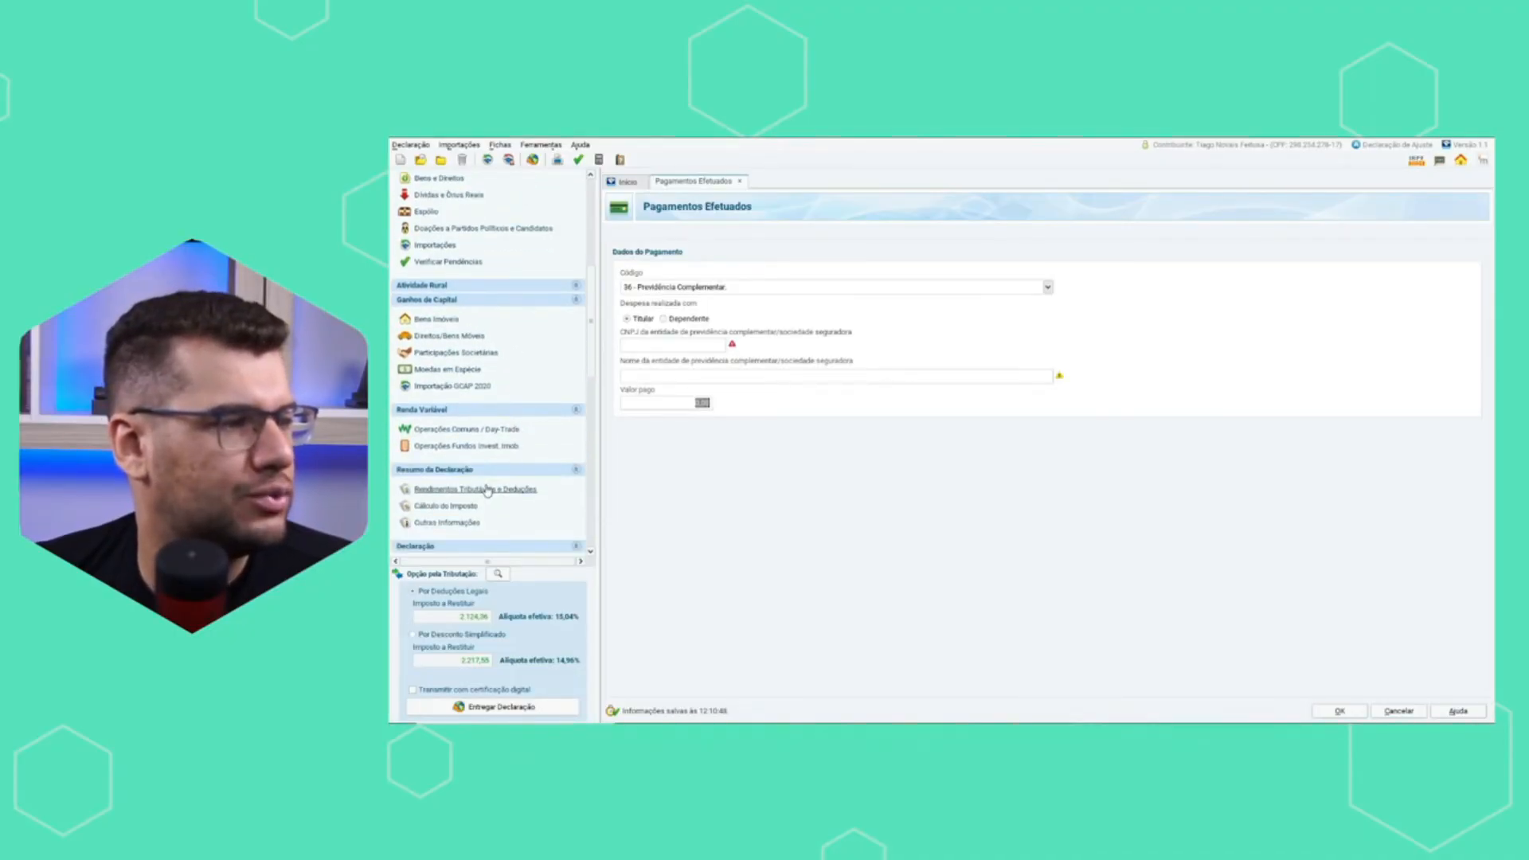
pyautogui.scroll(-2, 484, 485)
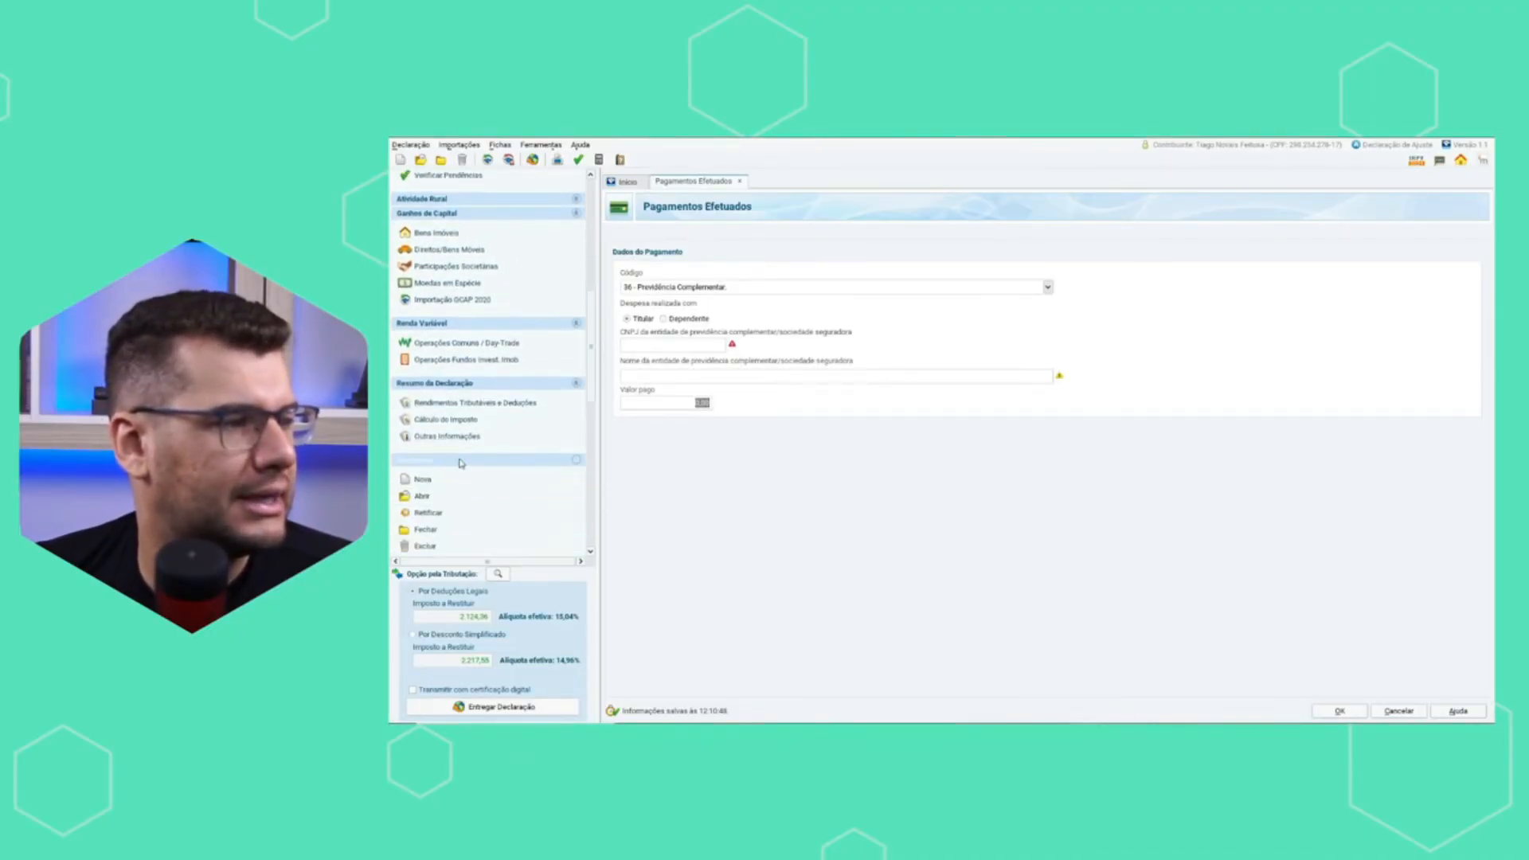
pyautogui.click(450, 405)
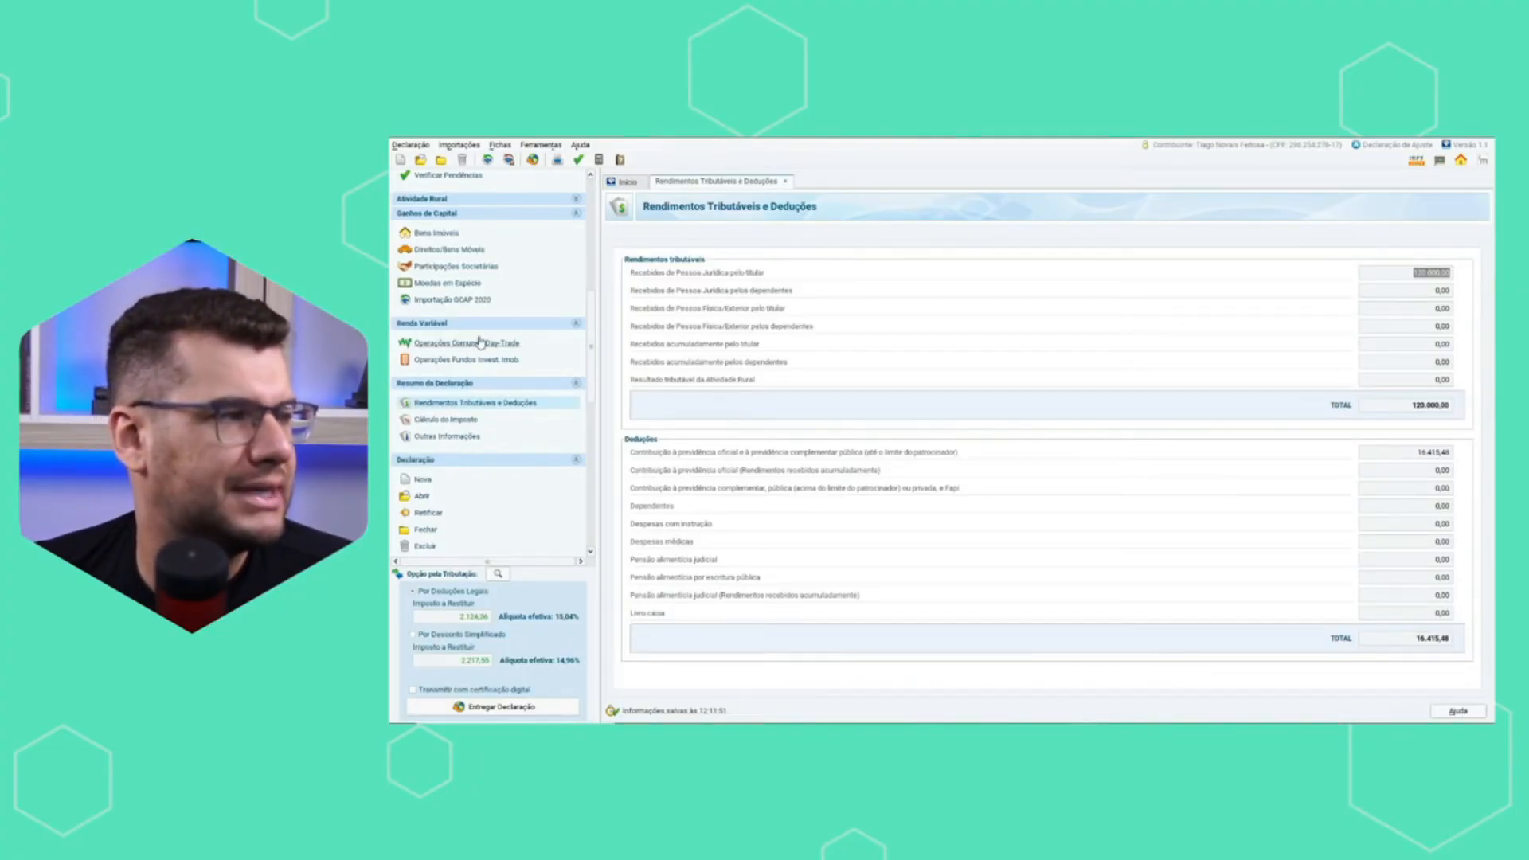
pyautogui.scroll(1, 494, 471)
pyautogui.scroll(-7, 495, 471)
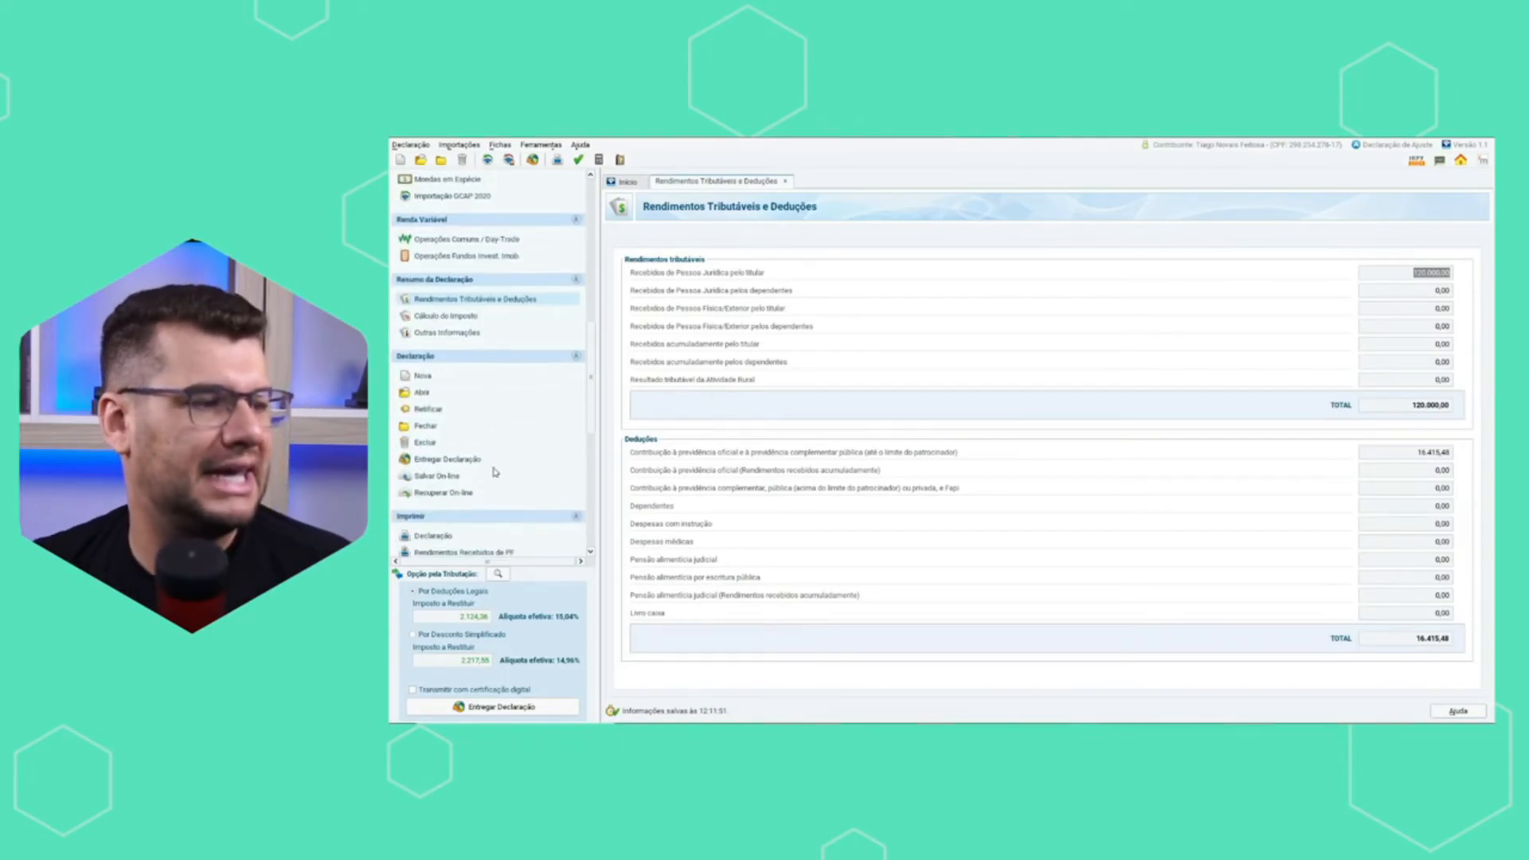
# Start delivering the declaration with its taxation changed to Desconto Simplificado, and cancel the delivery at the refund bank details.
pyautogui.click(473, 707)
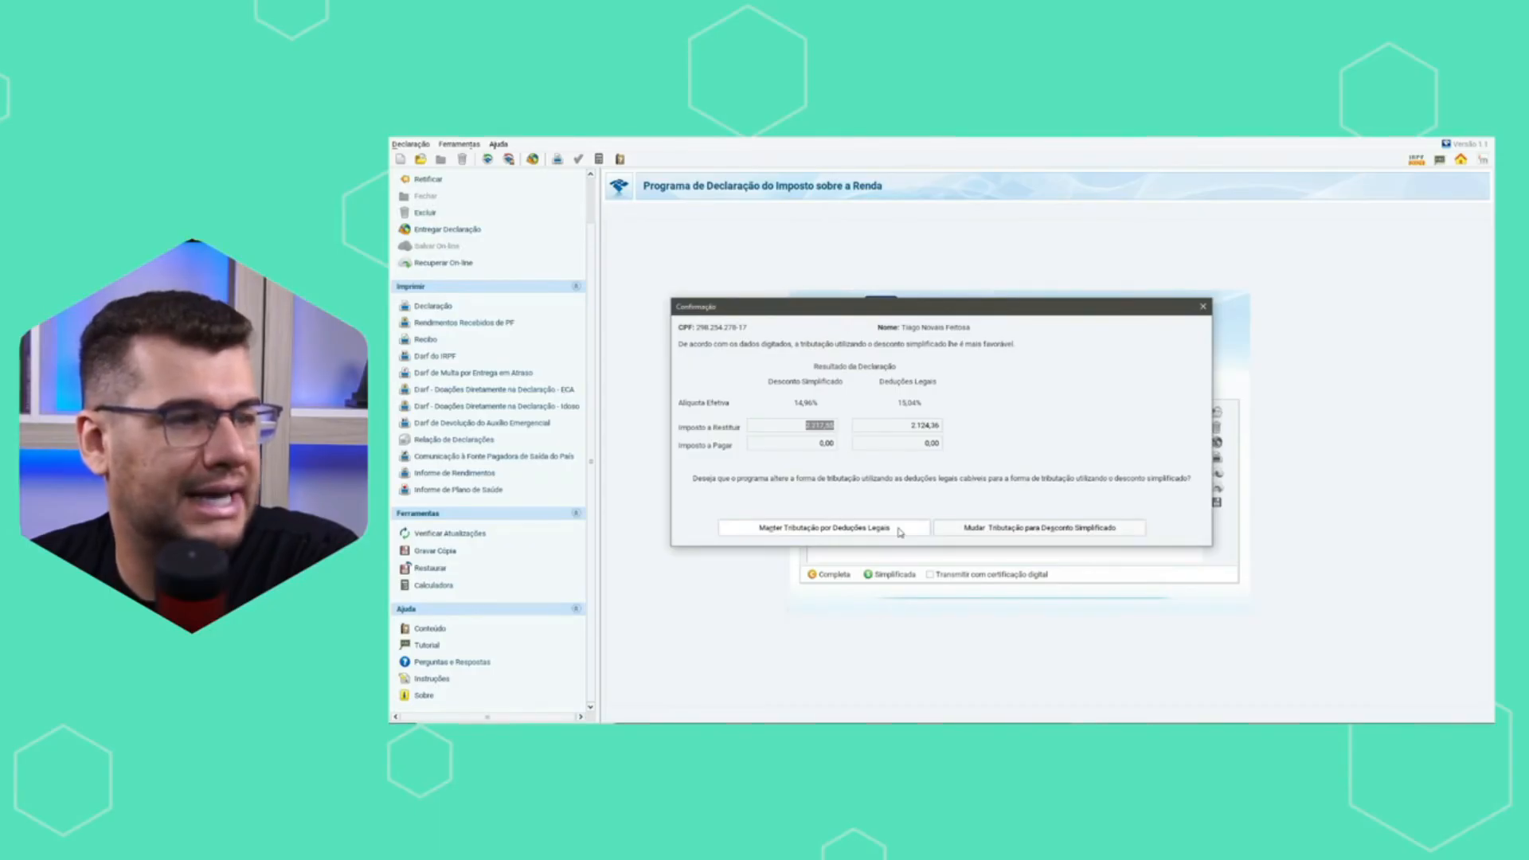
pyautogui.click(1016, 530)
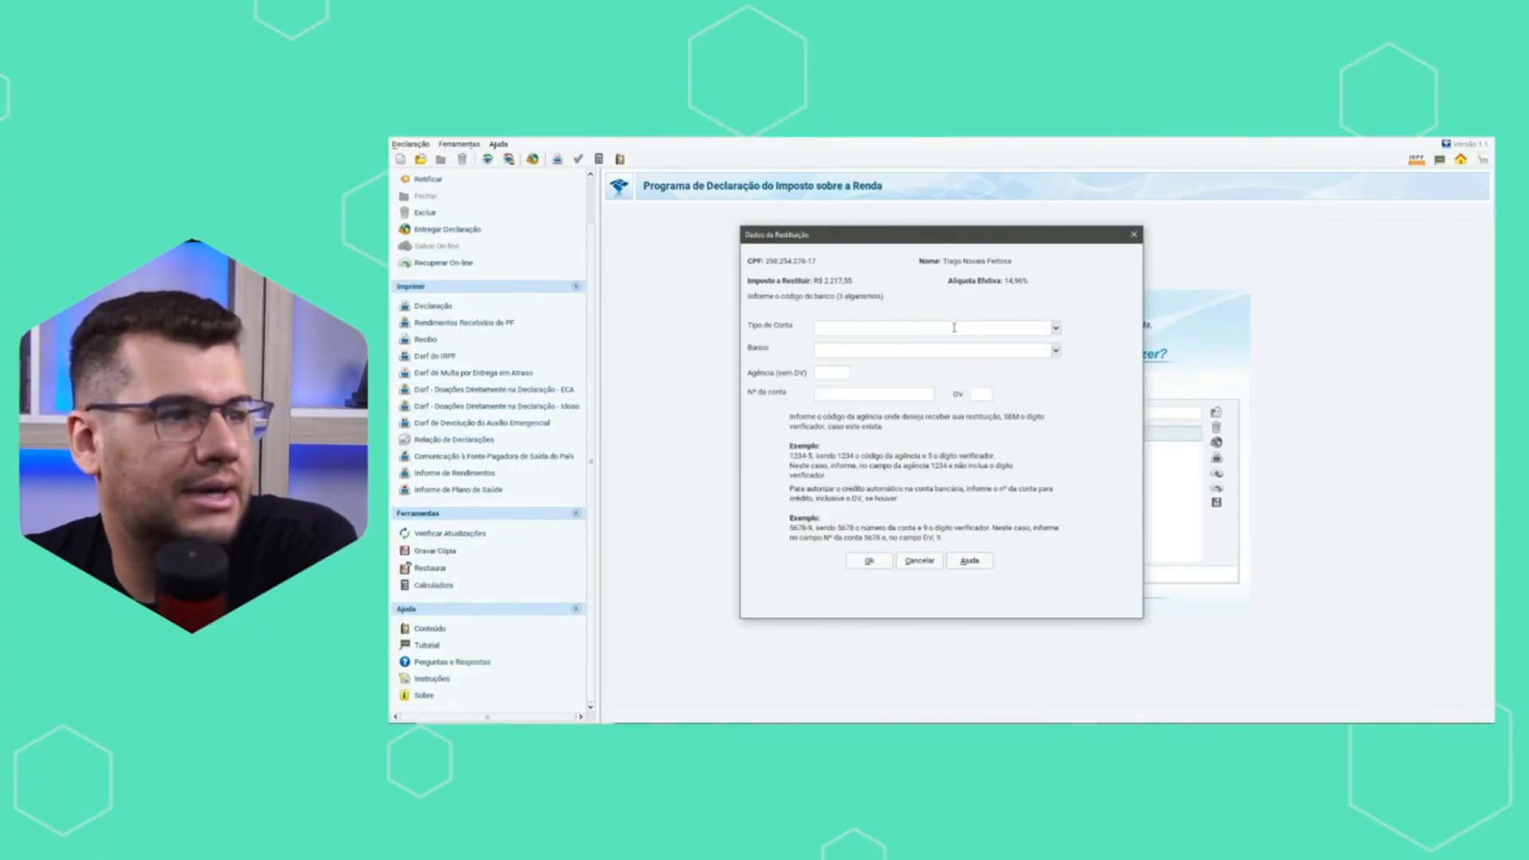
pyautogui.click(868, 563)
pyautogui.click(955, 443)
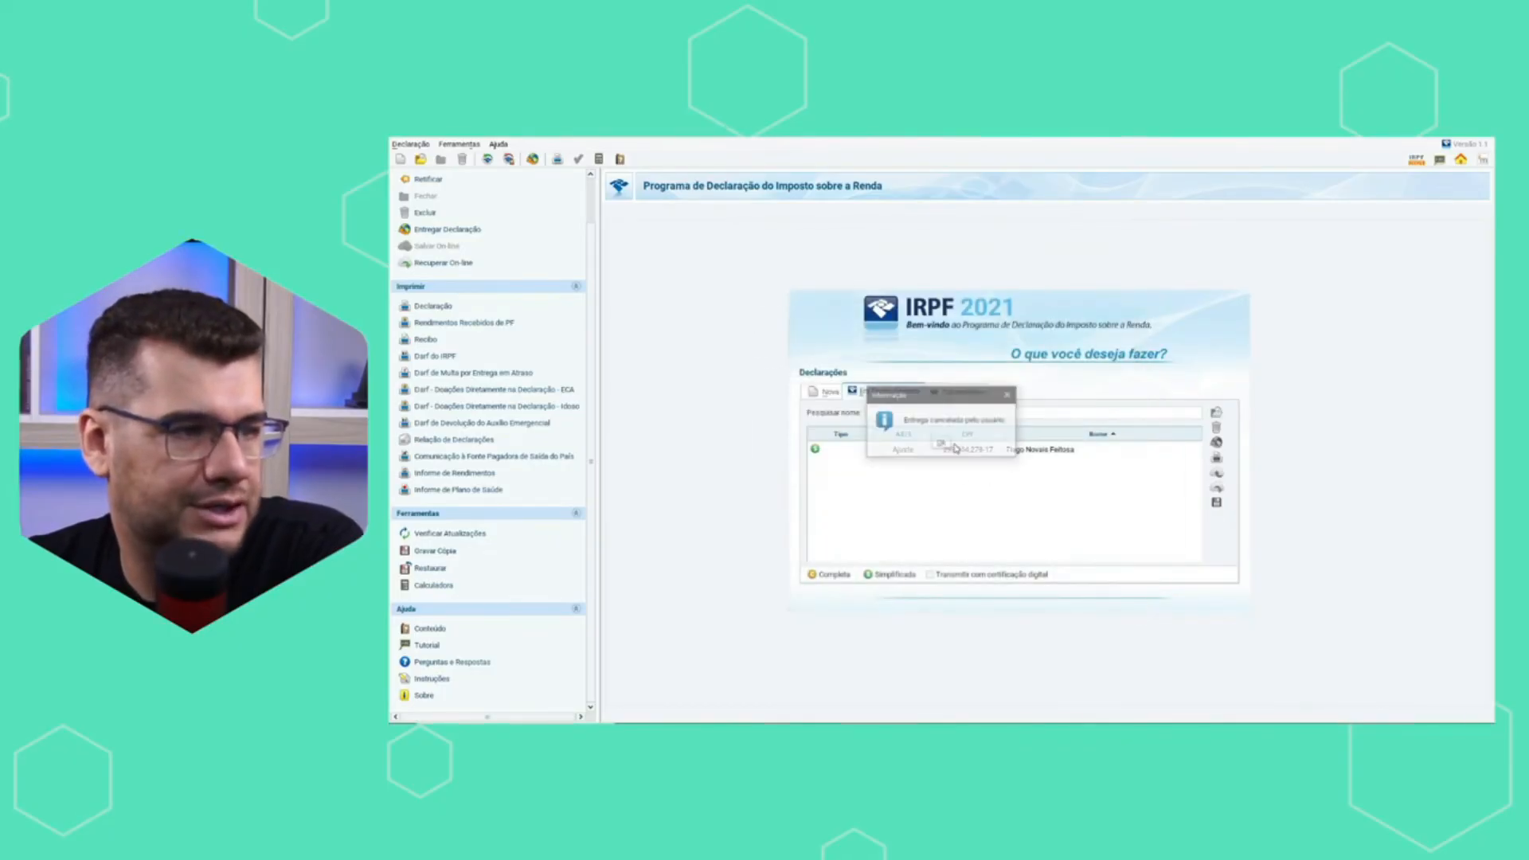
pyautogui.click(940, 447)
pyautogui.click(992, 459)
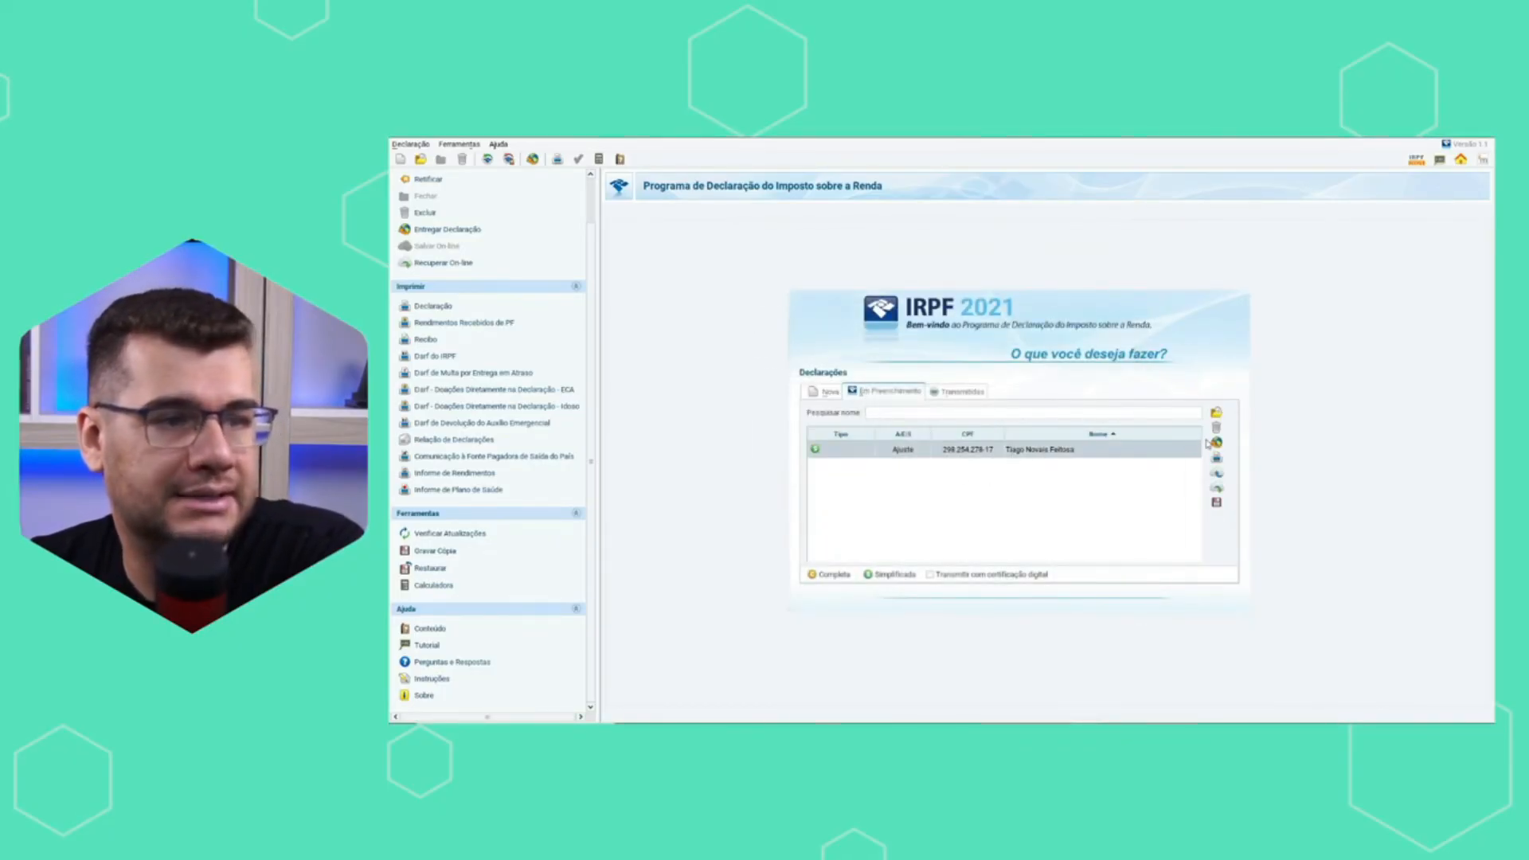